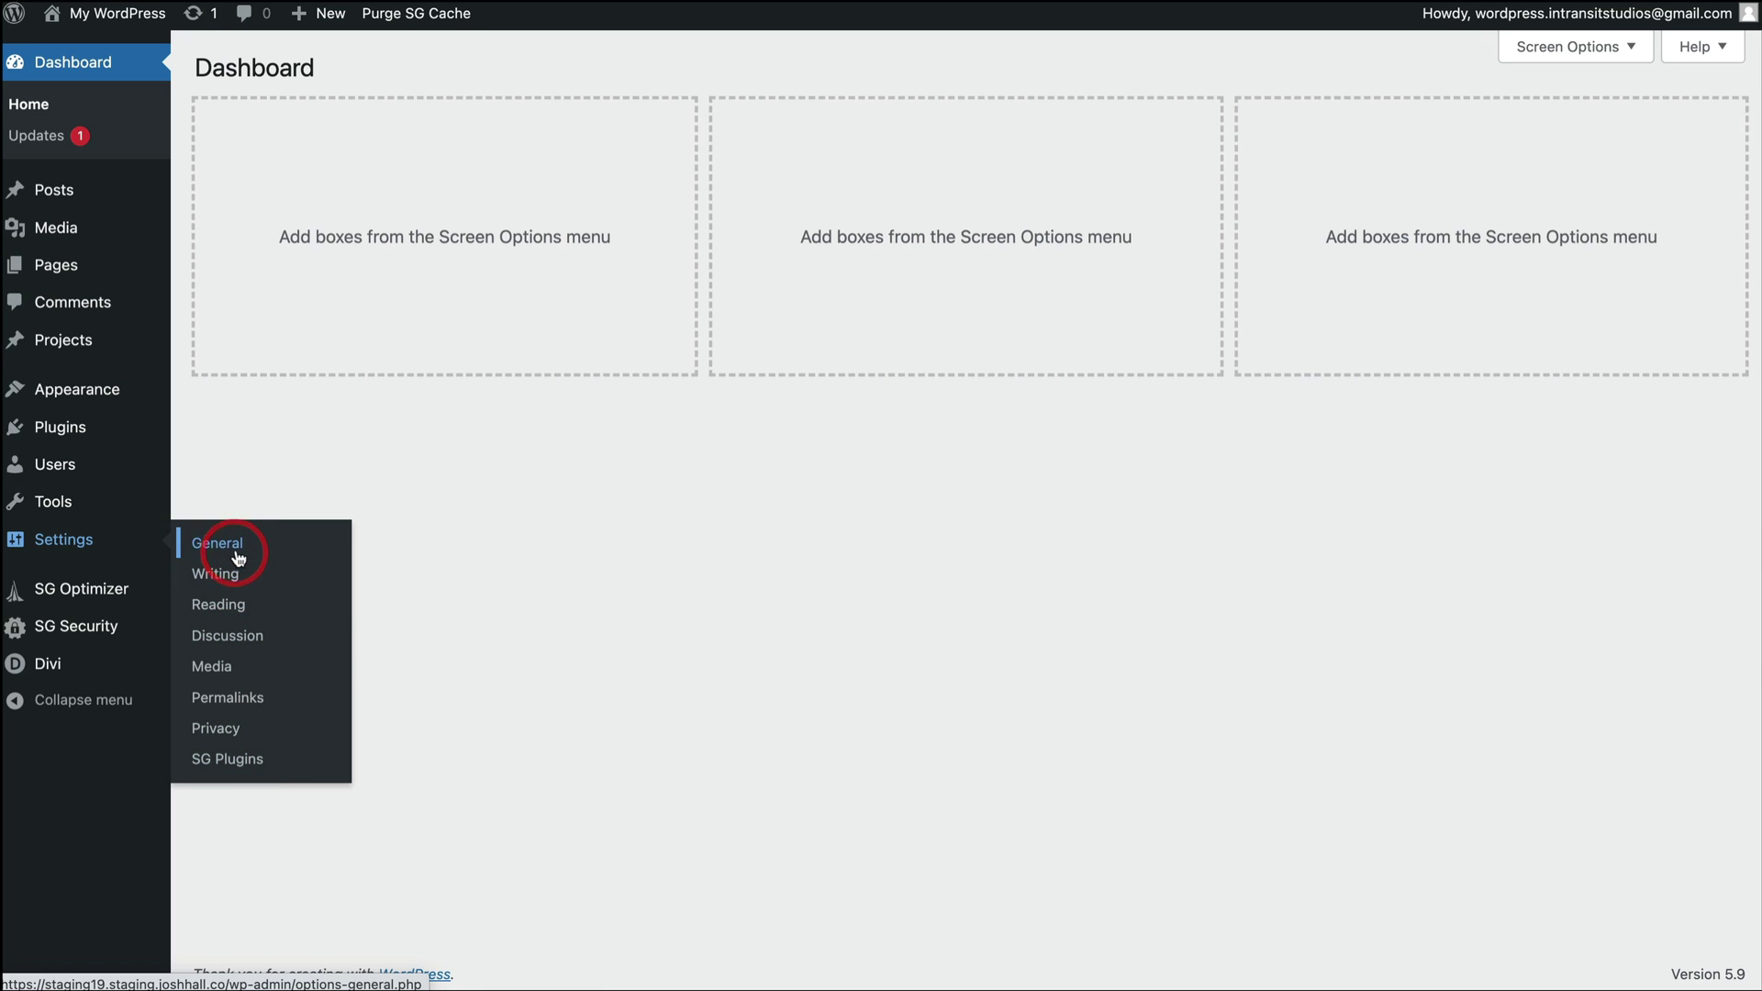
Check the General settings' WordPress Address URL and date options, then go to Writing settings
{"action": "left_click", "coordinate": [220, 543]}
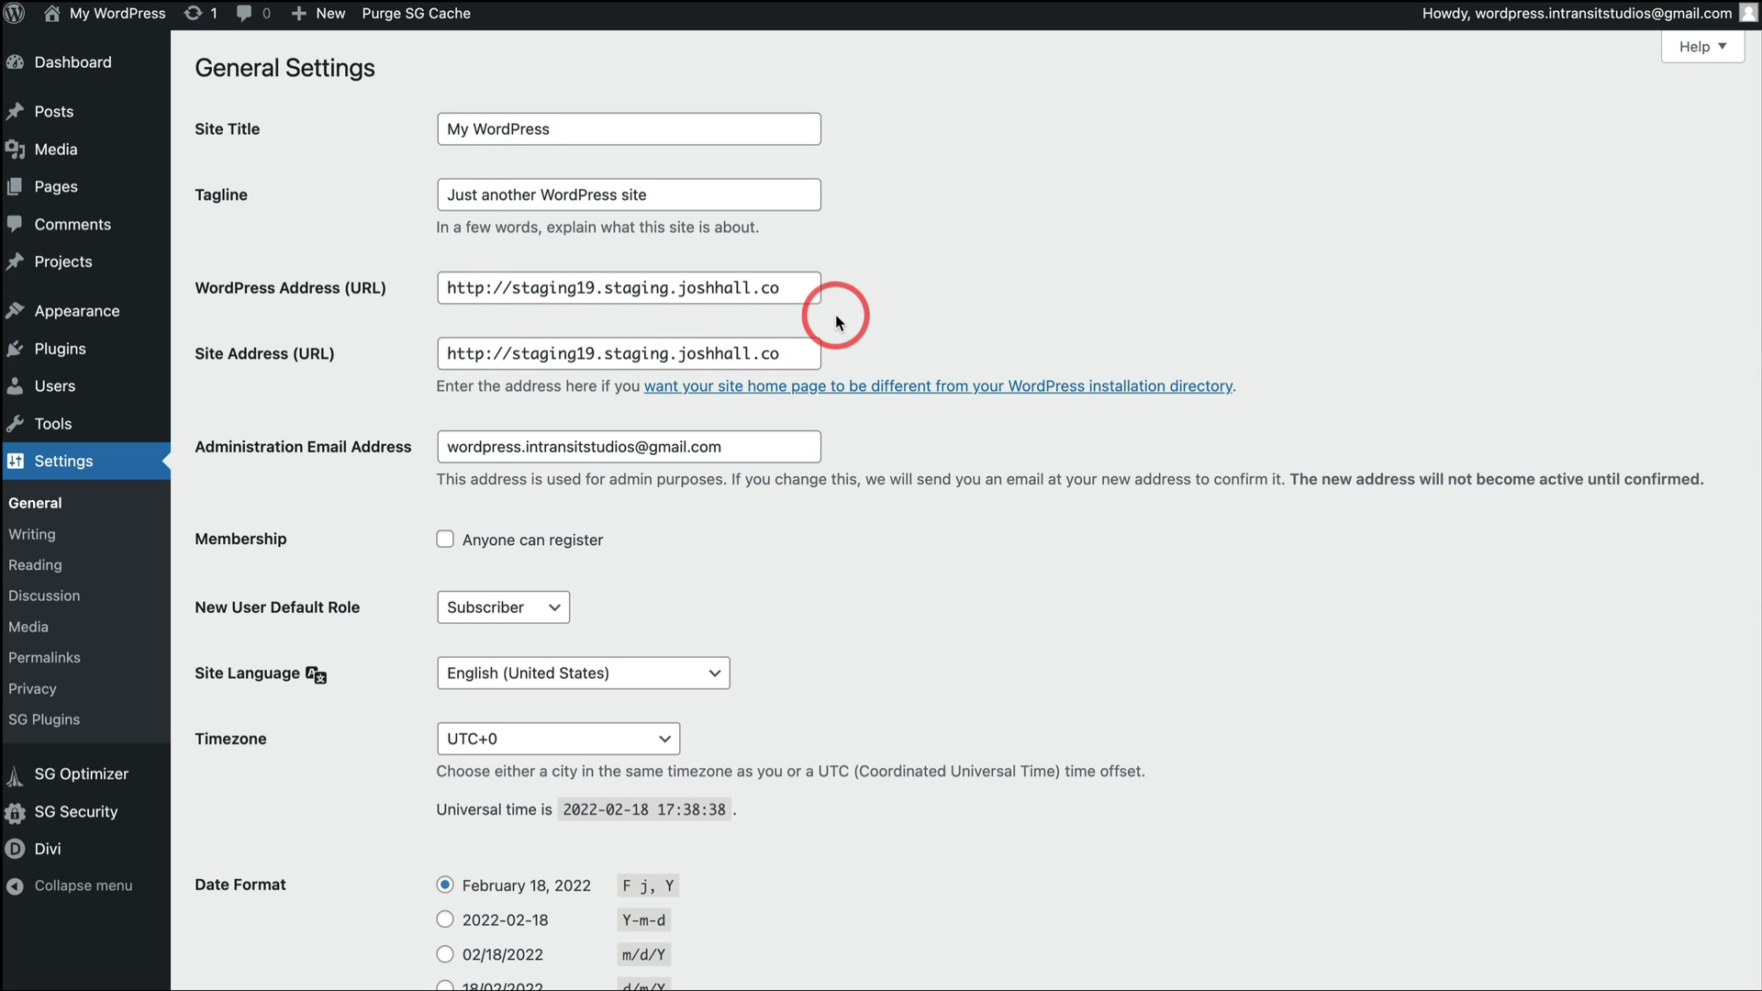
{"action": "left_click", "coordinate": [488, 294]}
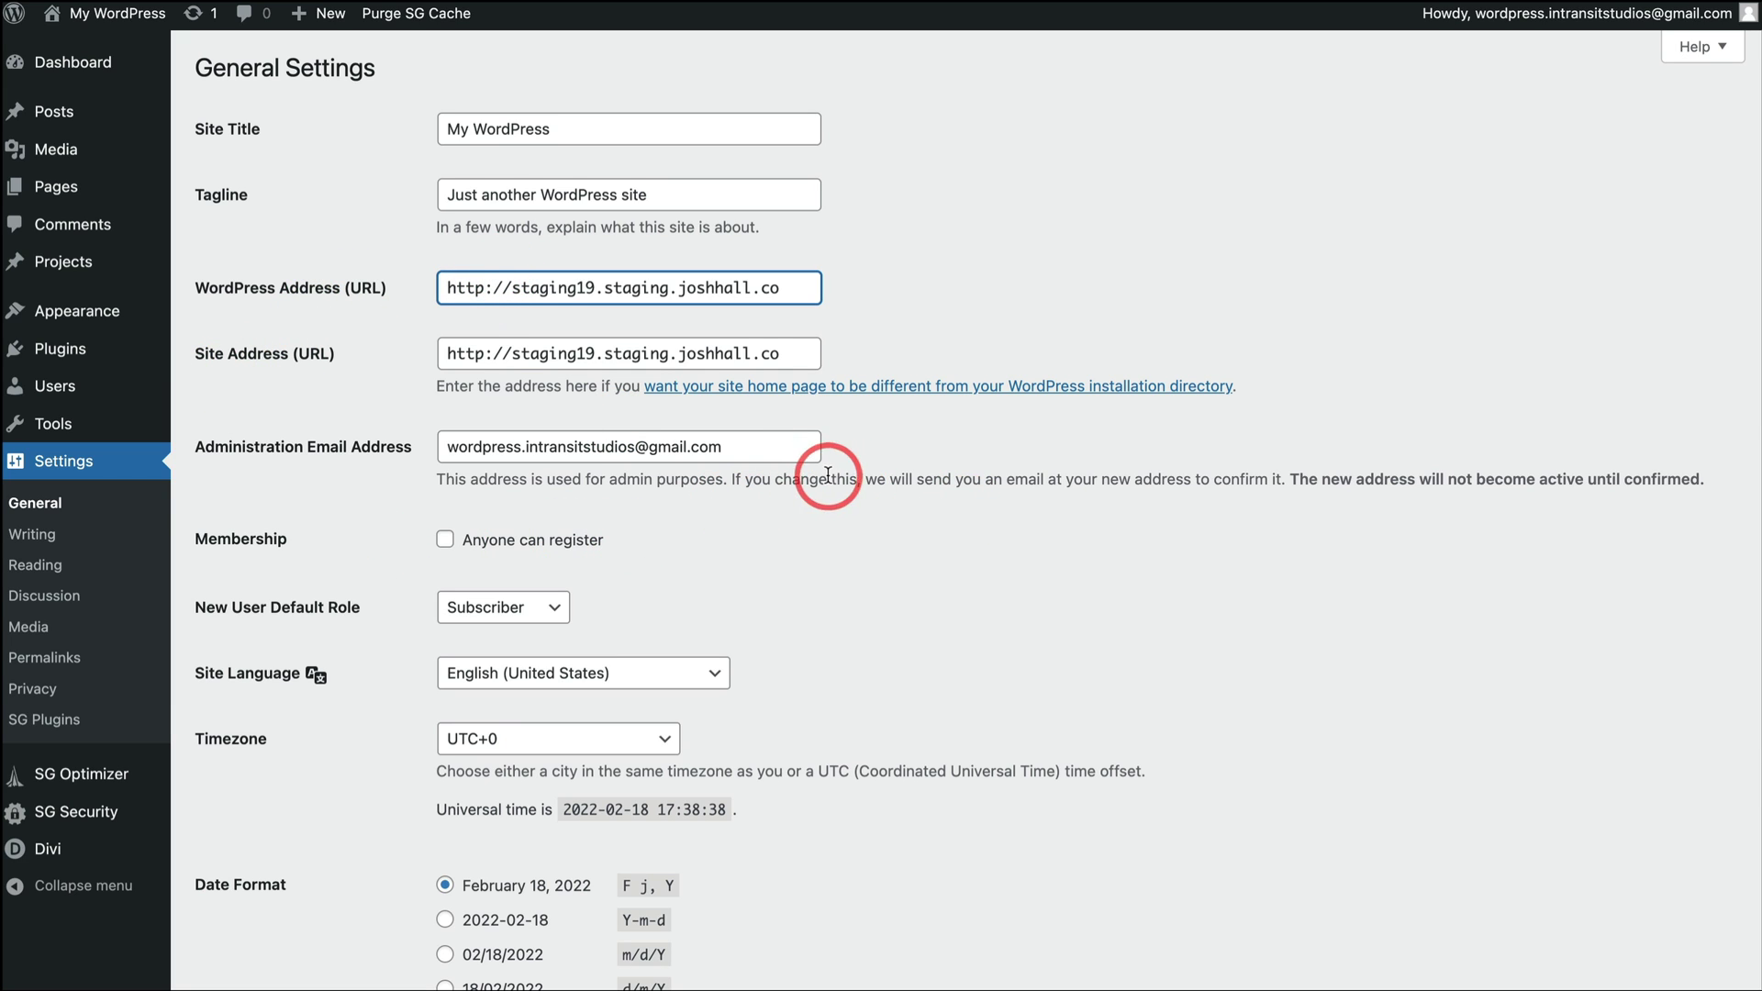
{"action": "scroll", "coordinate": [1083, 412], "scroll_direction": "down", "scroll_amount": 5}
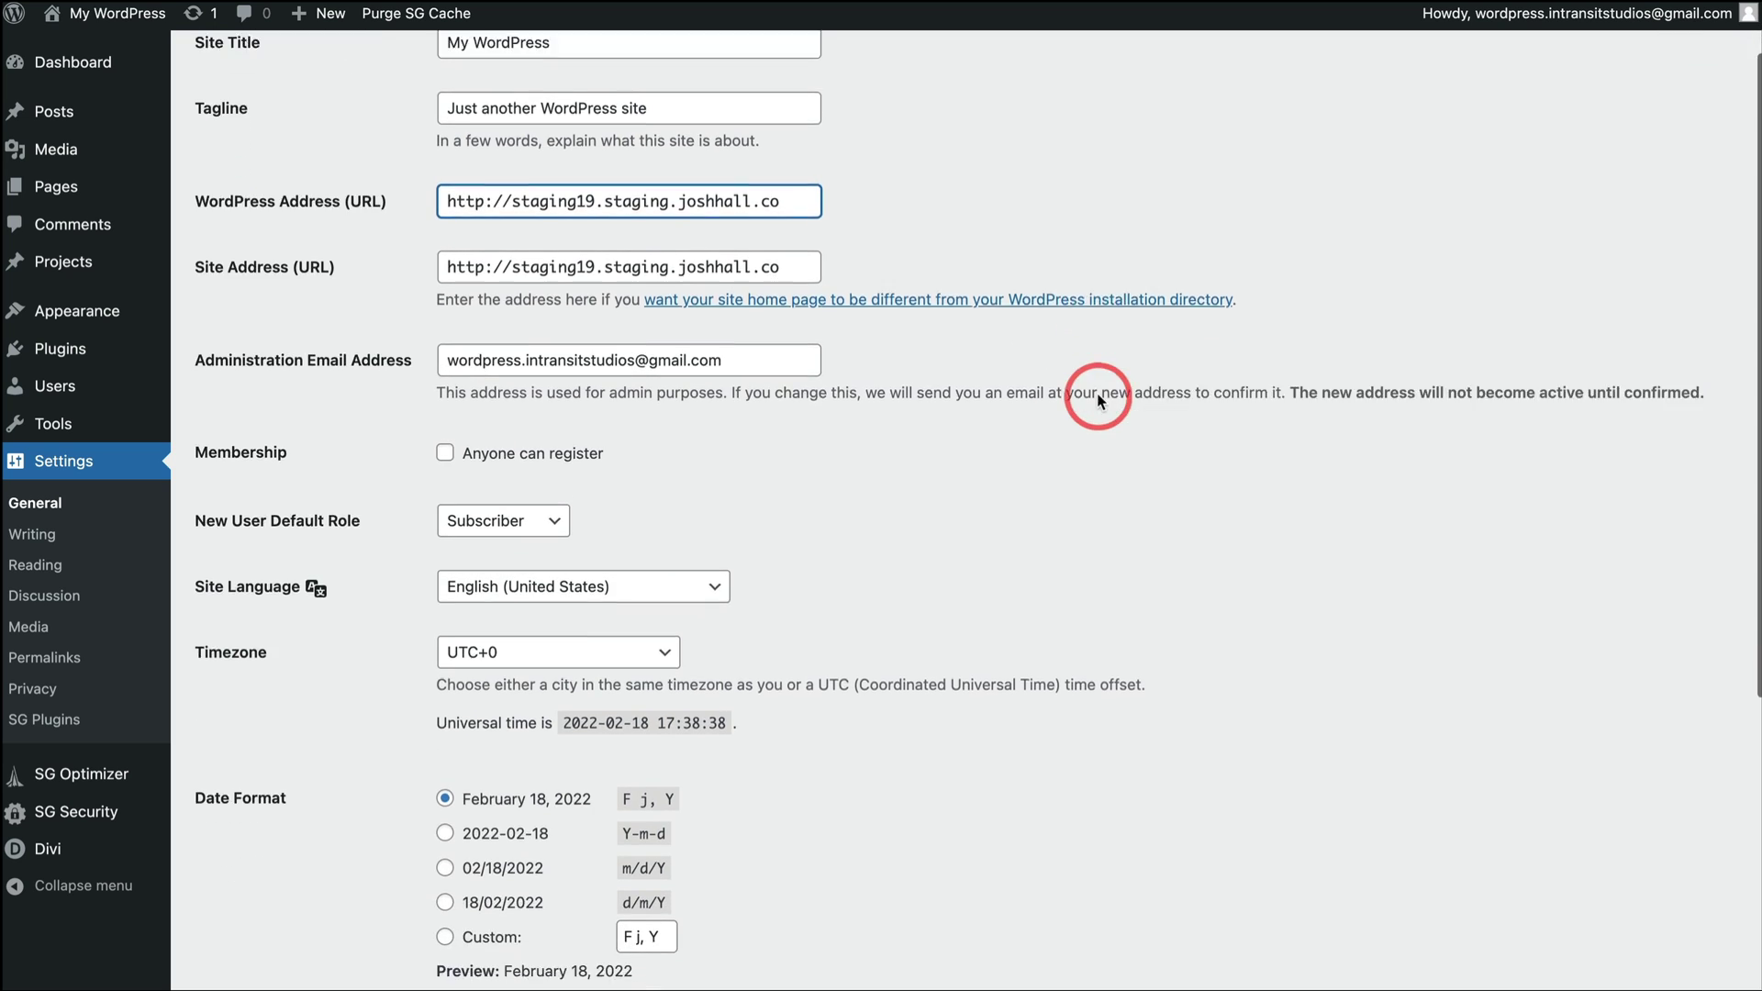
{"action": "scroll", "coordinate": [1123, 343], "scroll_direction": "down", "scroll_amount": 3}
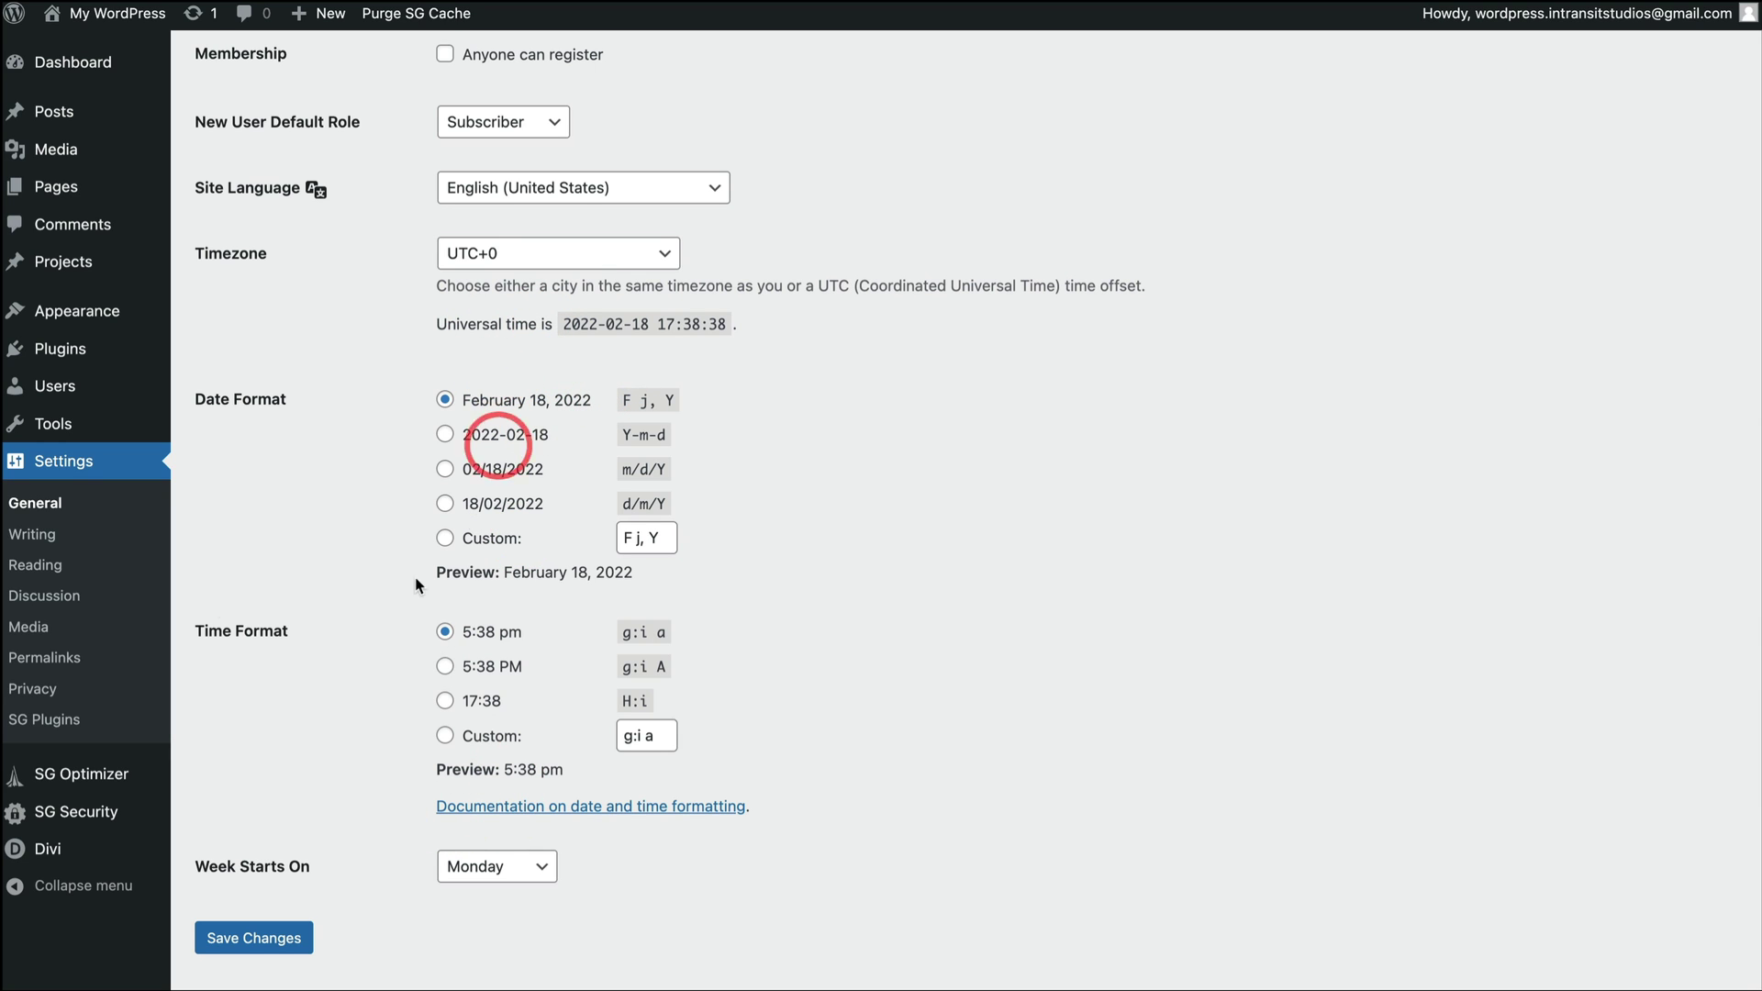
{"action": "left_click", "coordinate": [36, 535]}
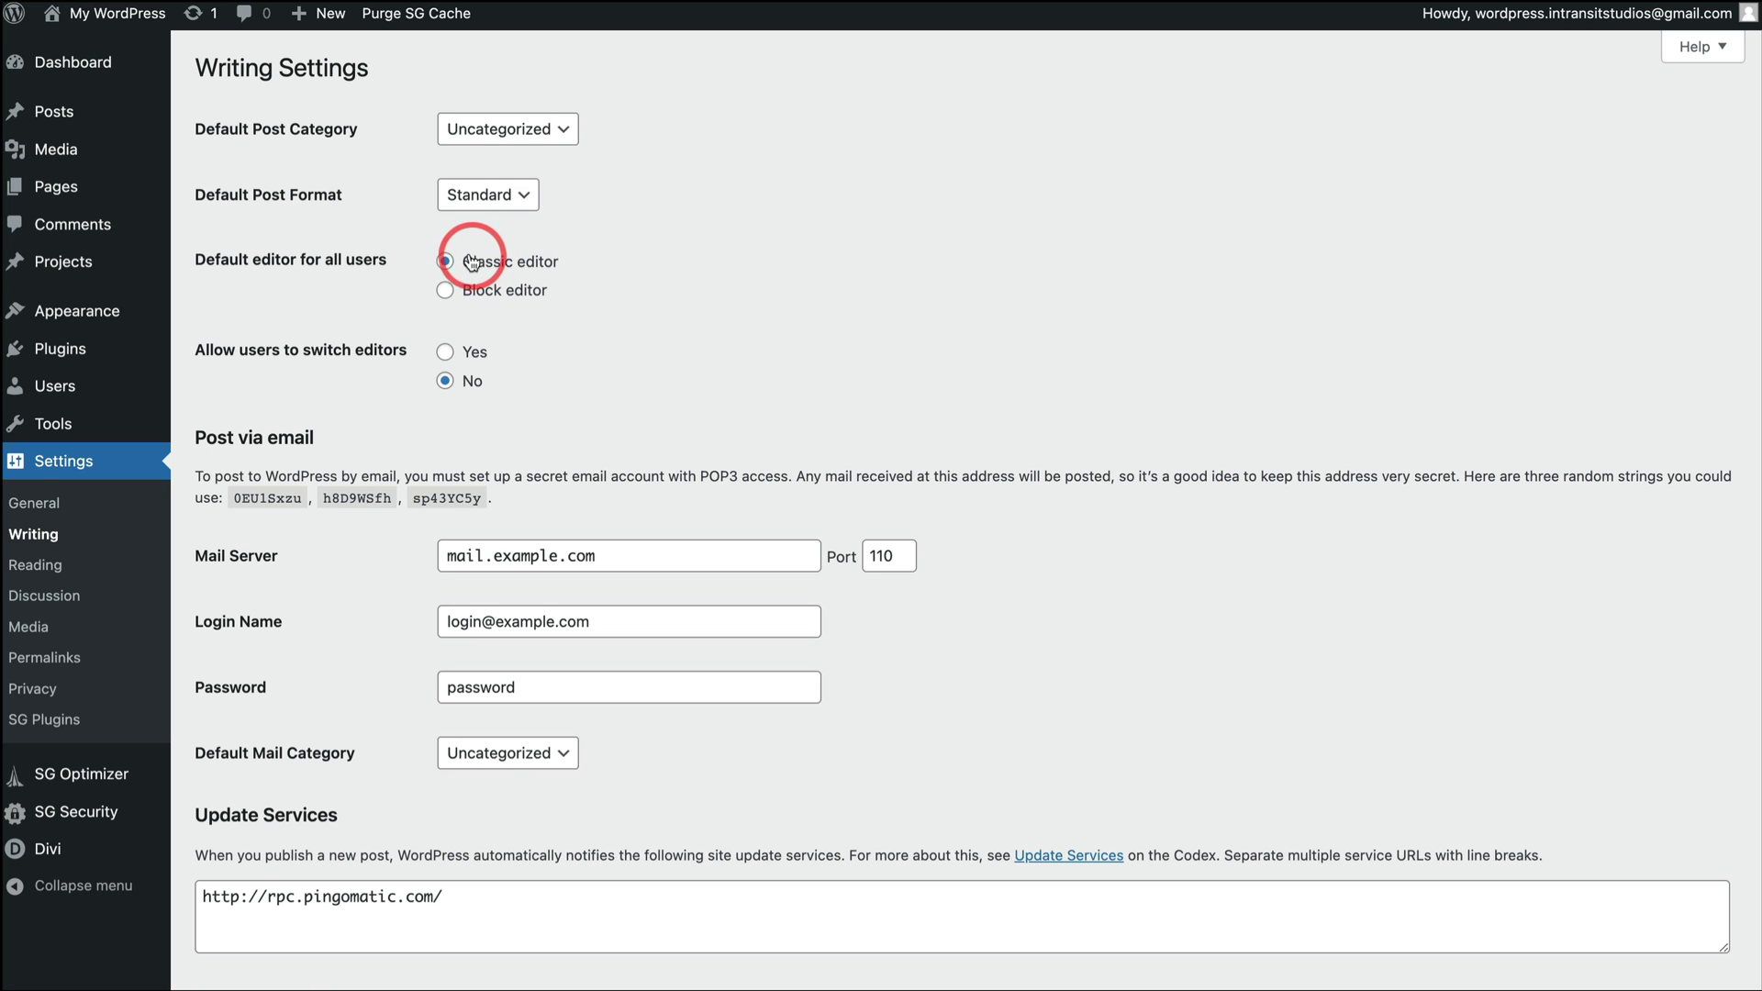
Scroll through Writing Settings without changes, then go to Reading settings
{"action": "scroll", "coordinate": [512, 287], "scroll_direction": "down", "scroll_amount": 2}
{"action": "scroll", "coordinate": [523, 349], "scroll_direction": "up", "scroll_amount": 2}
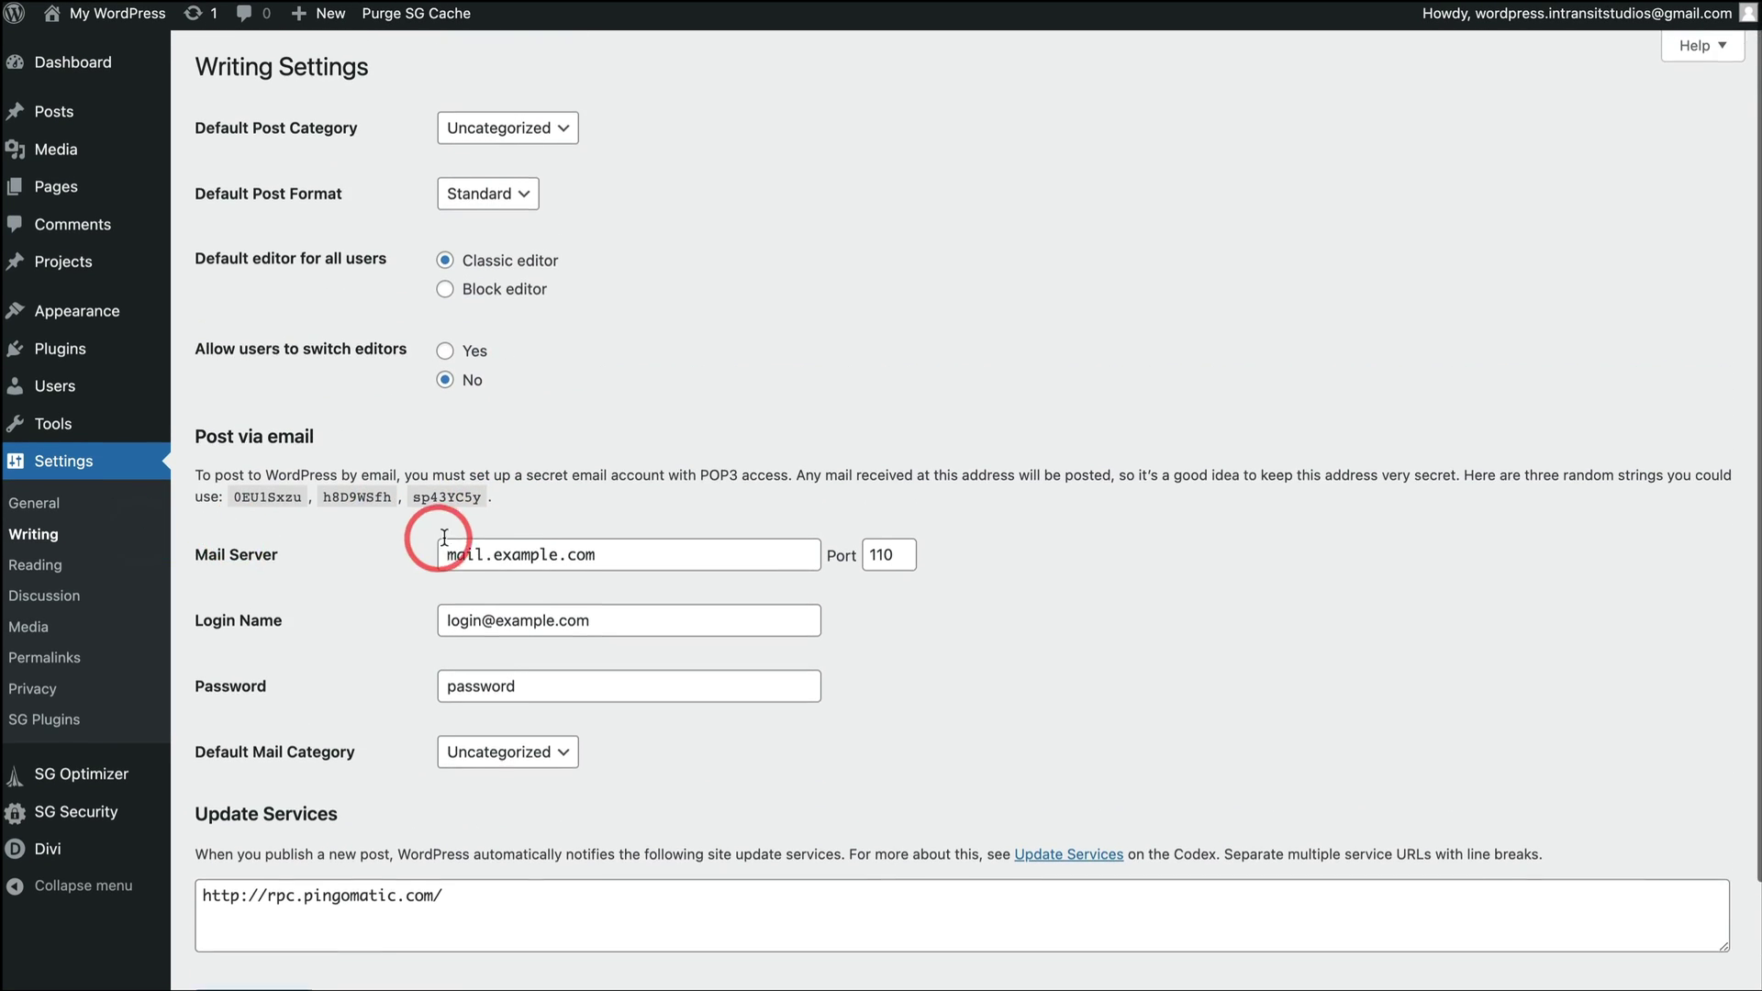
{"action": "scroll", "coordinate": [542, 480], "scroll_direction": "down", "scroll_amount": 2}
{"action": "scroll", "coordinate": [520, 326], "scroll_direction": "up", "scroll_amount": 2}
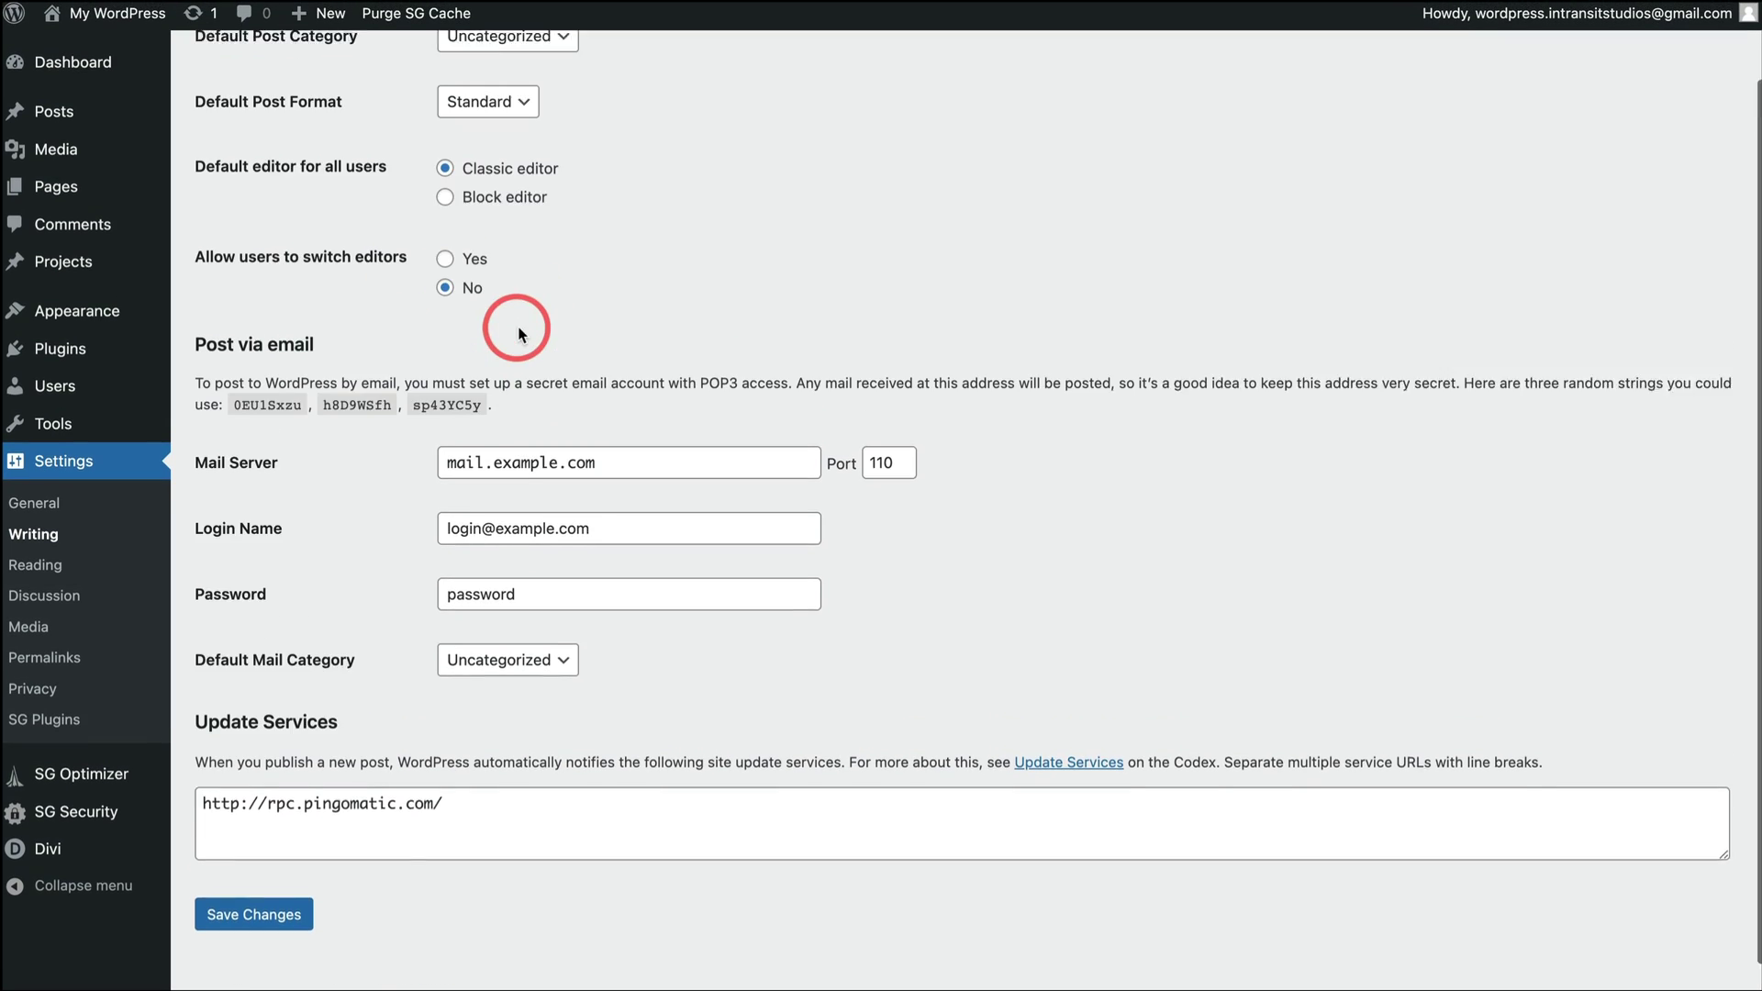
{"action": "scroll", "coordinate": [385, 413], "scroll_direction": "down", "scroll_amount": 2}
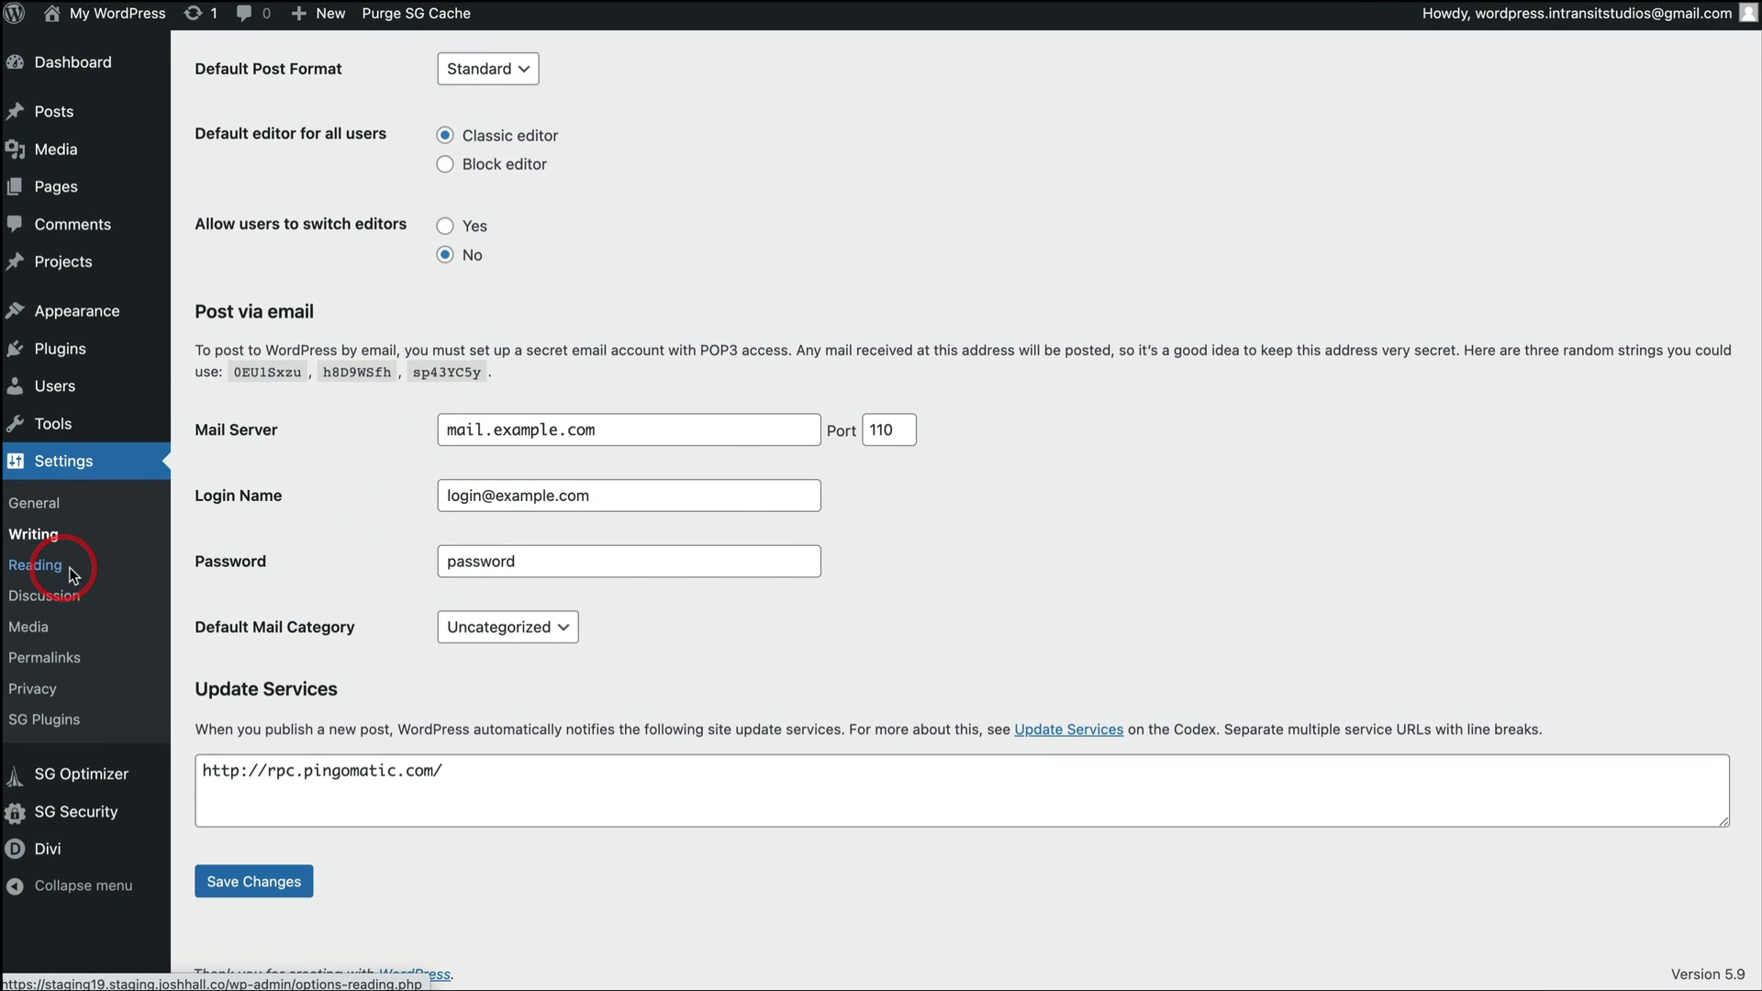
{"action": "left_click", "coordinate": [35, 564]}
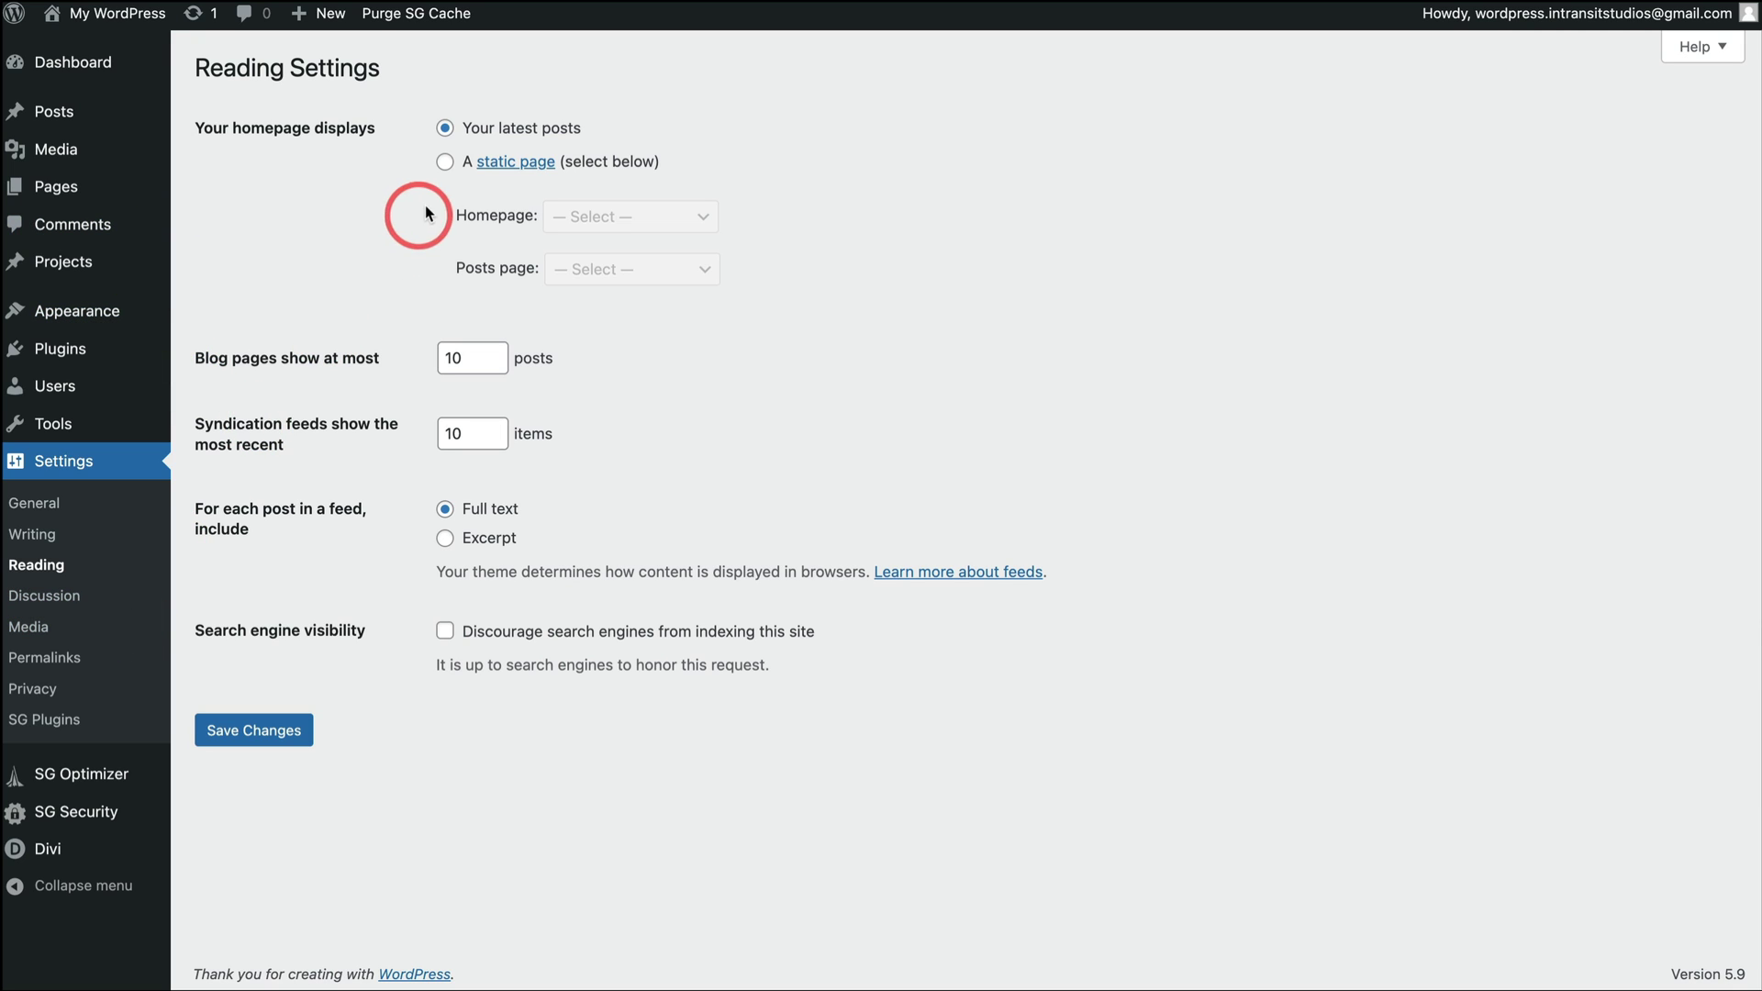
Set the homepage to the static Home page, discourage search engine indexing, and save
{"action": "left_click", "coordinate": [445, 161]}
{"action": "left_click", "coordinate": [601, 217]}
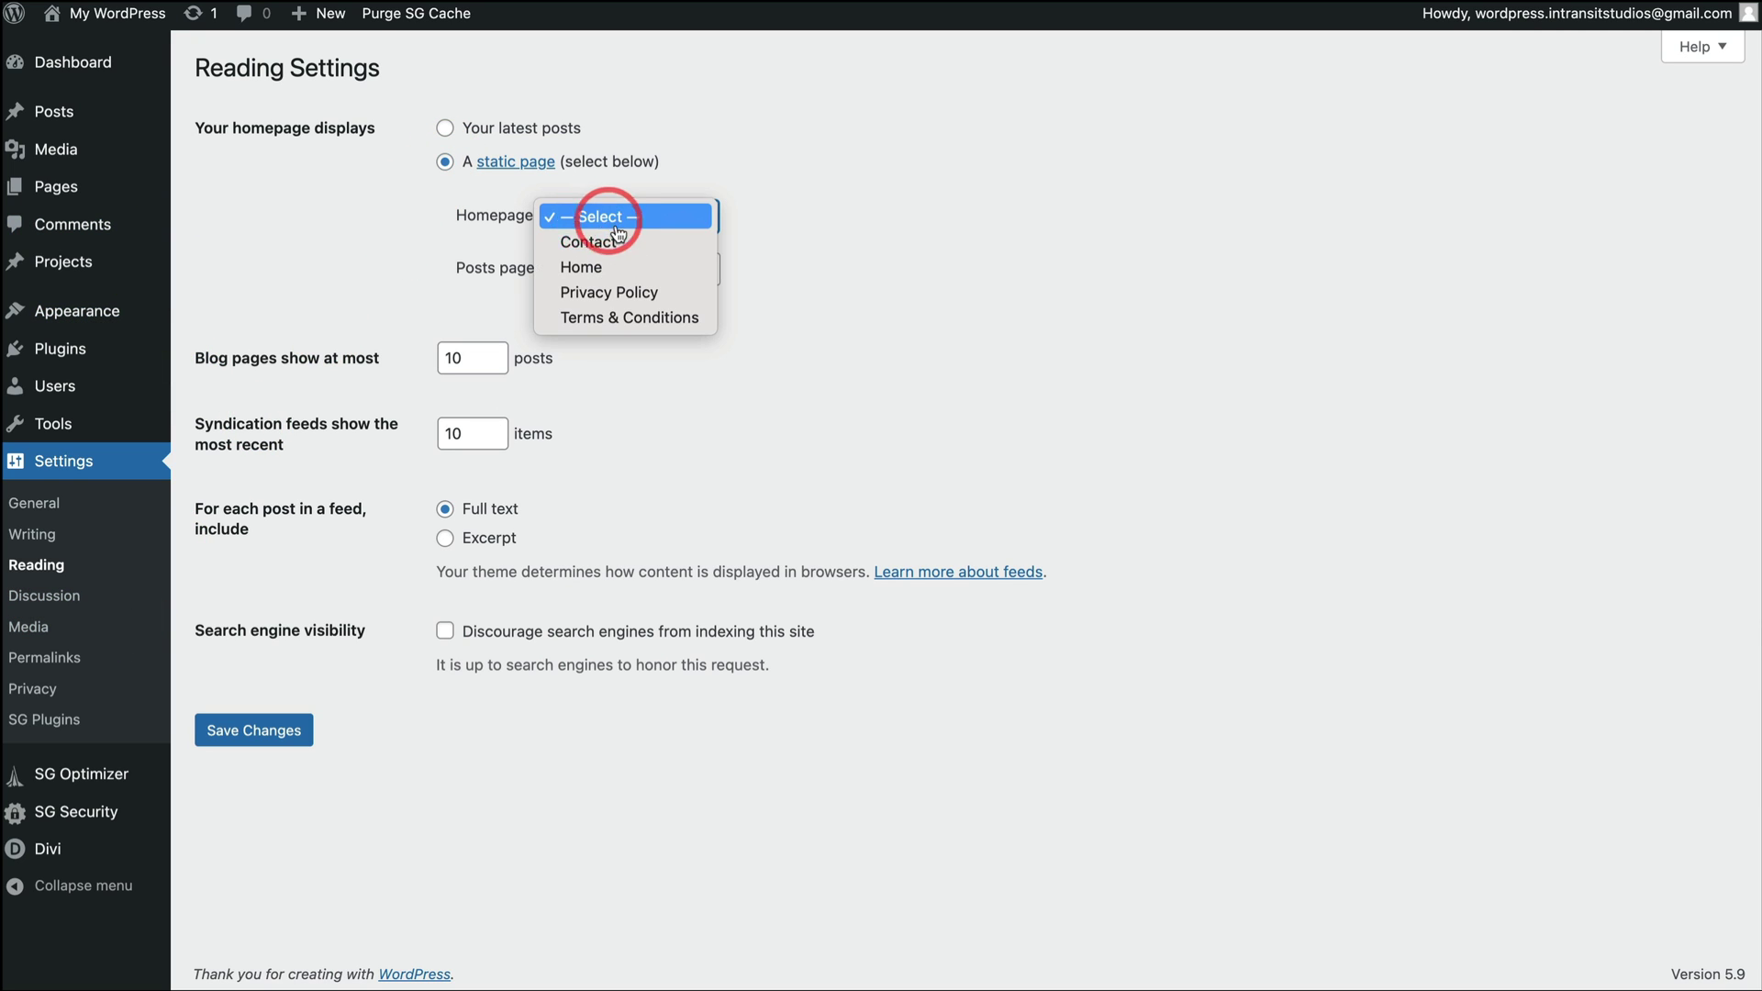
{"action": "left_click", "coordinate": [581, 267]}
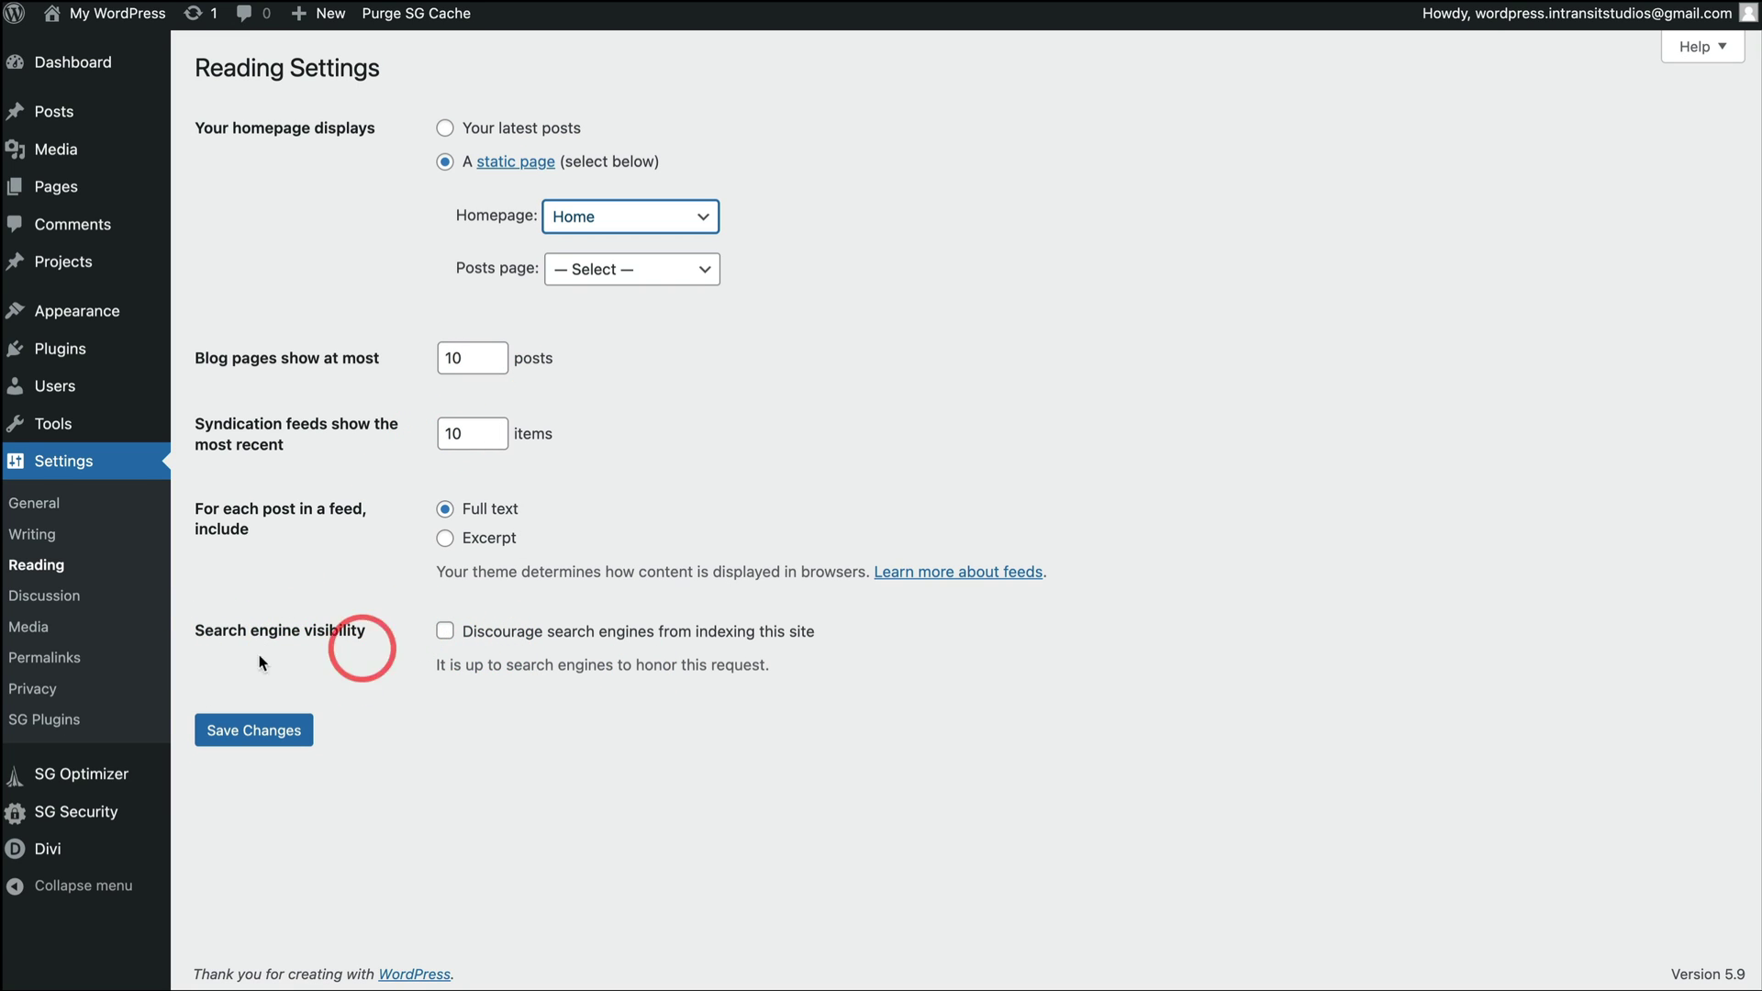
{"action": "left_click", "coordinate": [447, 634]}
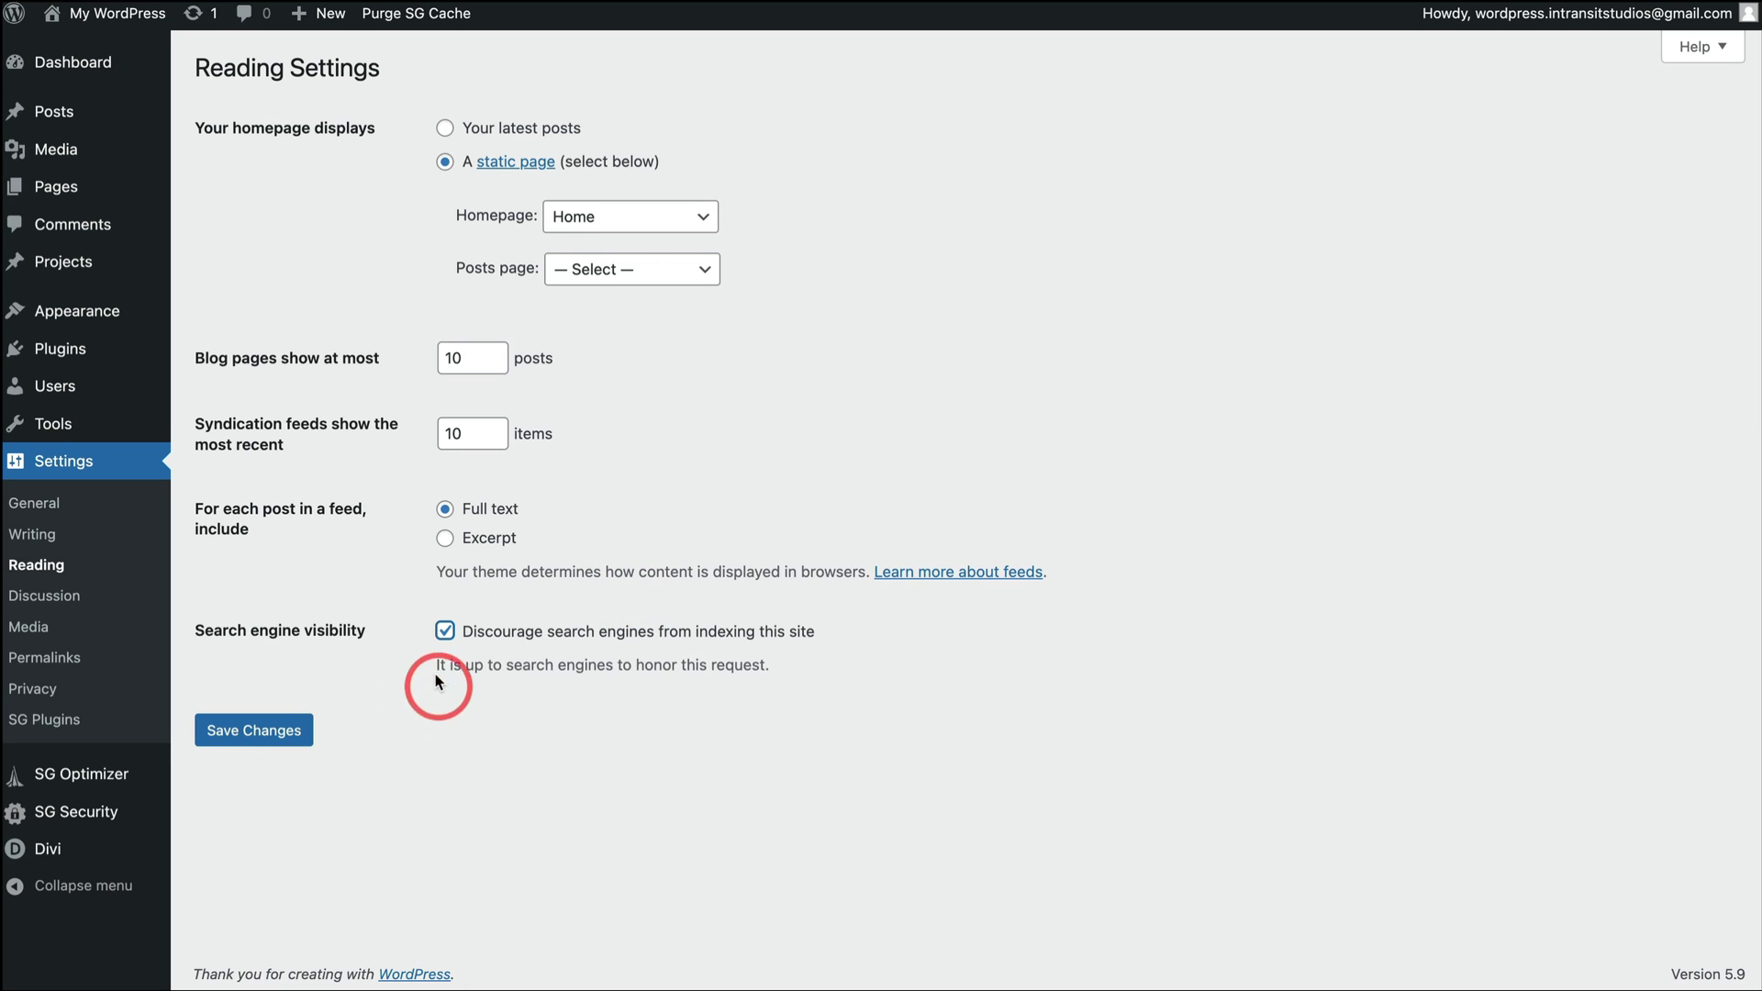
{"action": "left_click", "coordinate": [257, 730]}
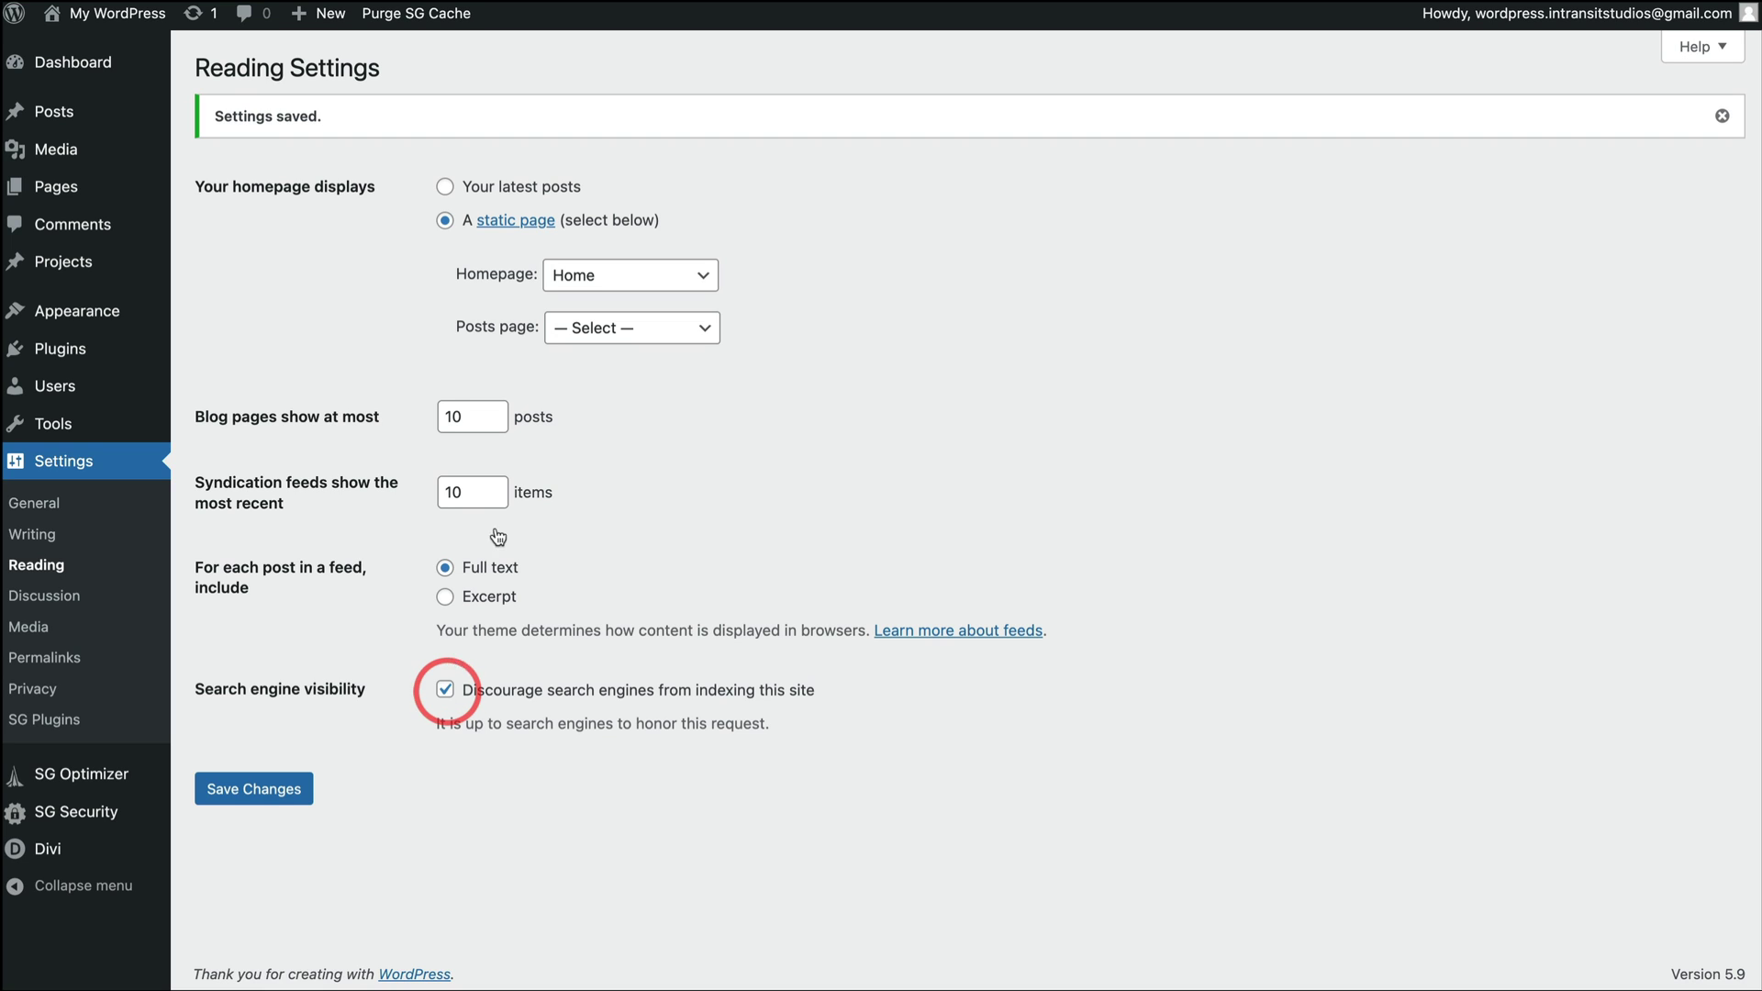
Toggle search engine discouragement off and back on, then save the Reading settings again
{"action": "left_click", "coordinate": [869, 404]}
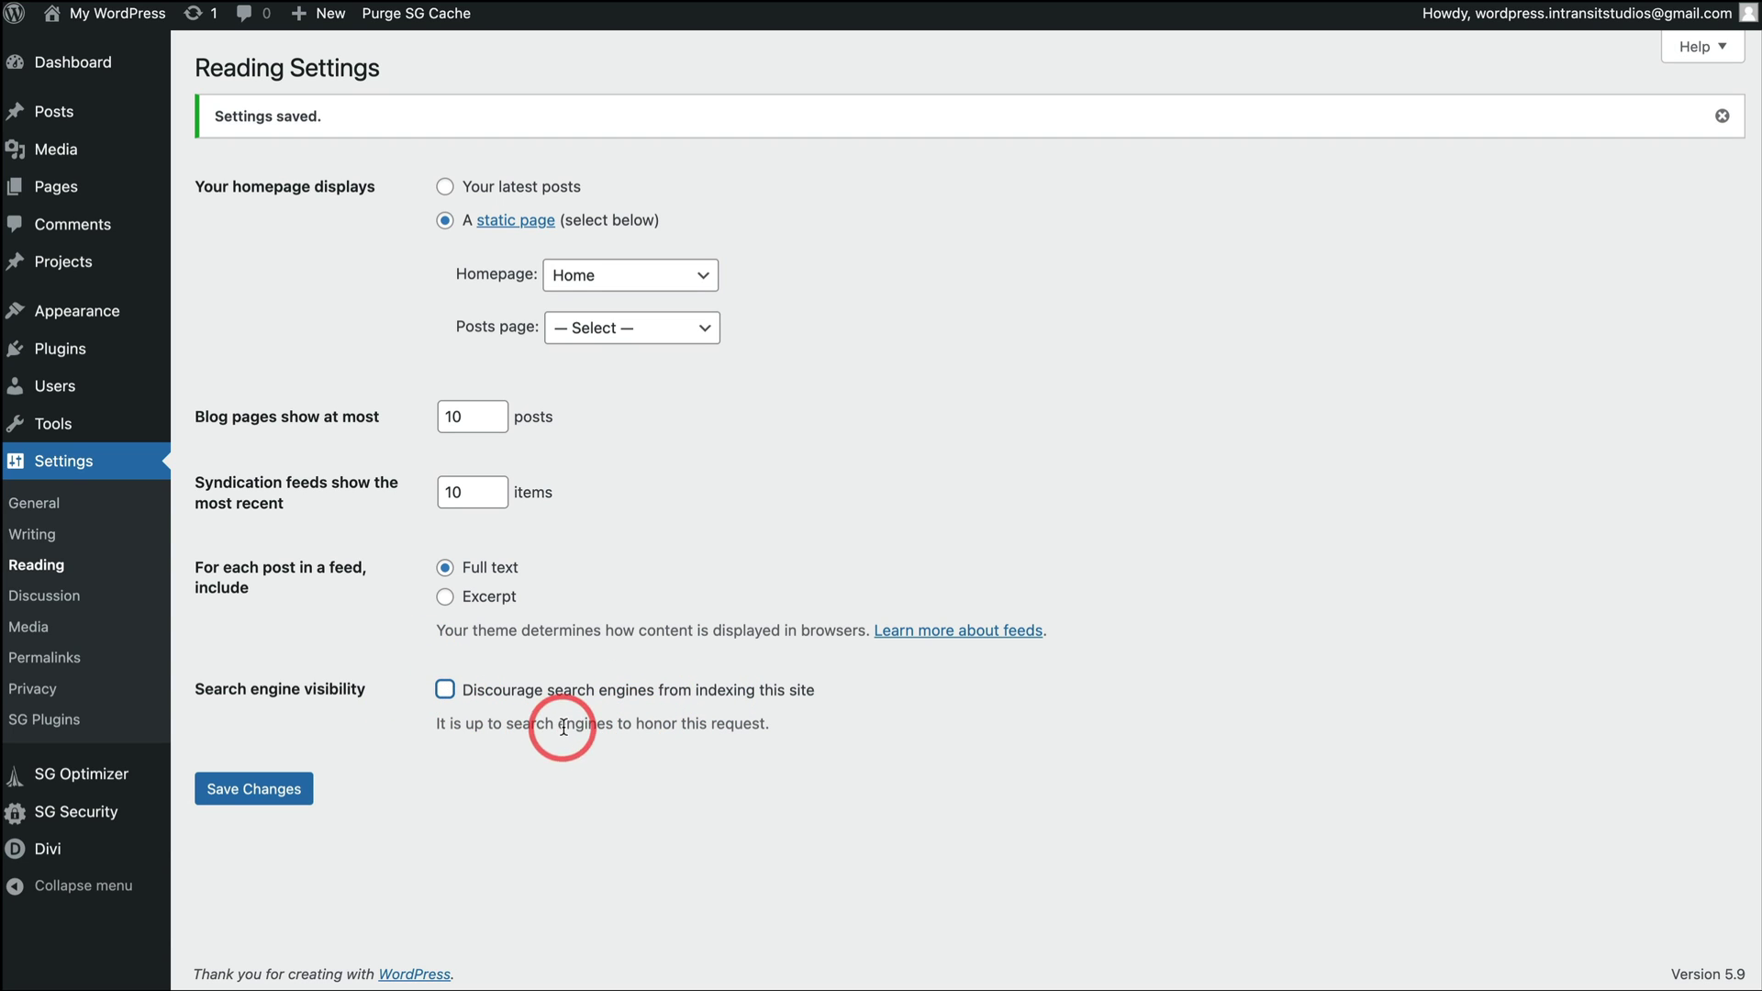
{"action": "left_click", "coordinate": [444, 689]}
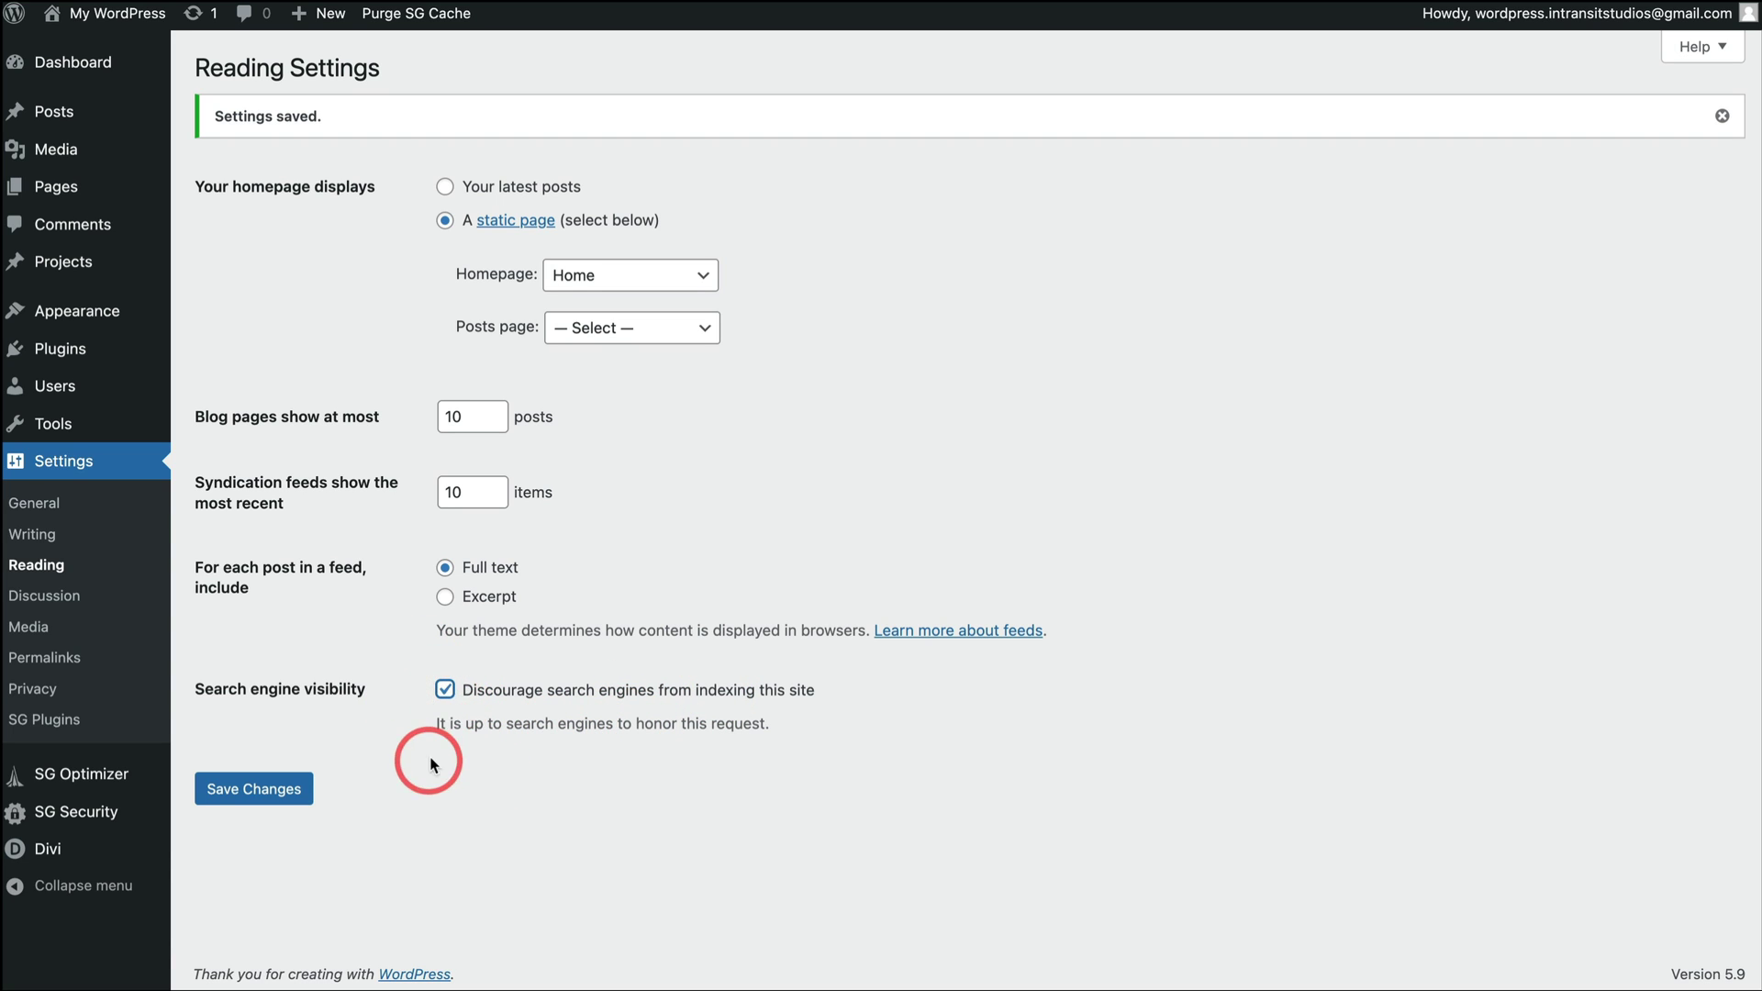
{"action": "left_click", "coordinate": [257, 788]}
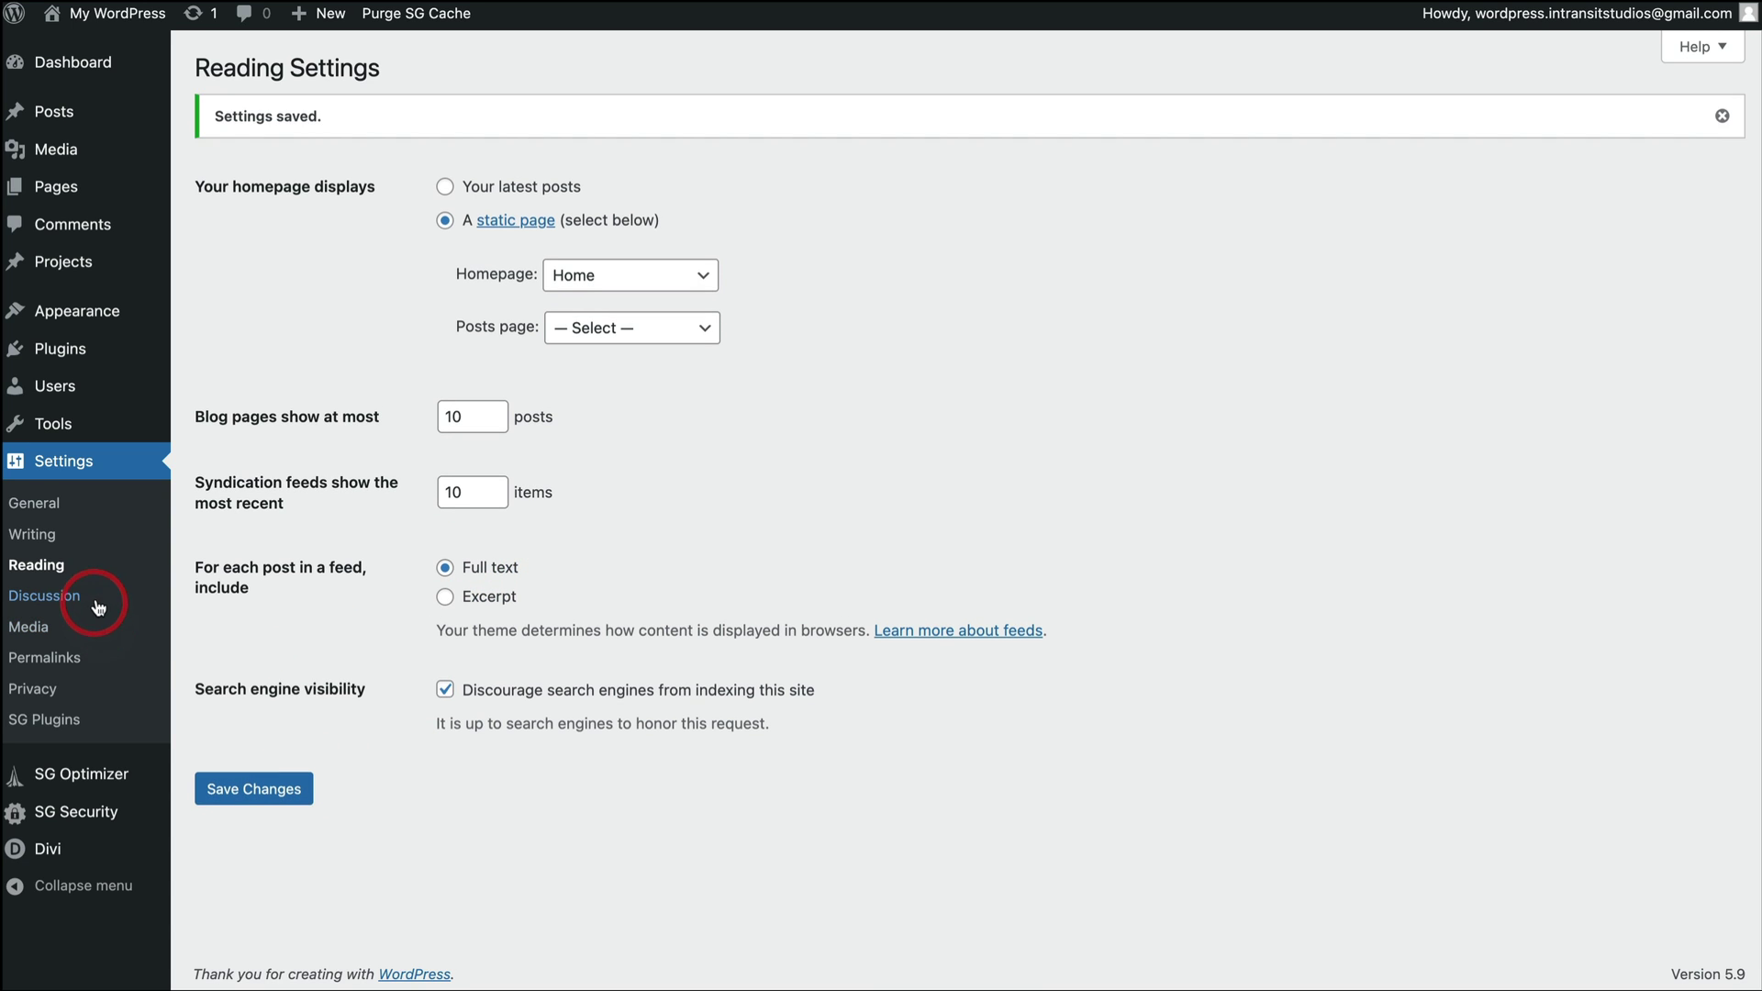
Scroll through the Discussion settings unchanged, then go to Media settings
{"action": "left_click", "coordinate": [92, 603]}
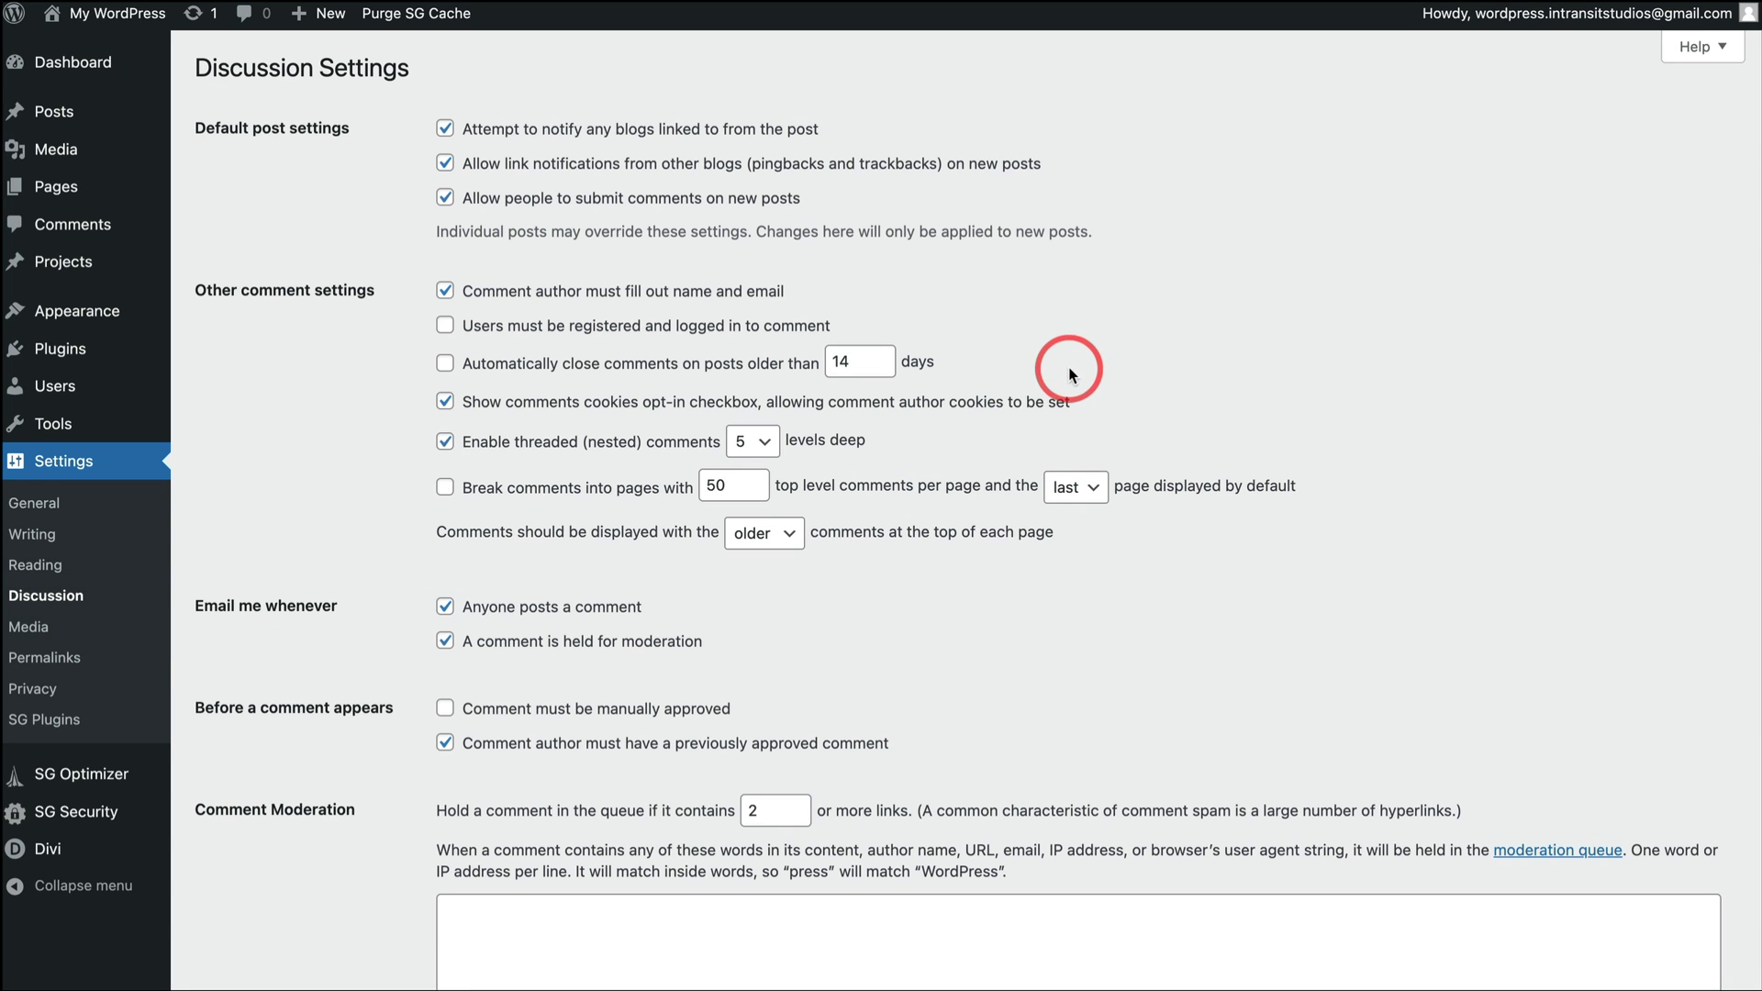
{"action": "scroll", "coordinate": [1068, 364], "scroll_direction": "down", "scroll_amount": 2}
{"action": "scroll", "coordinate": [1068, 363], "scroll_direction": "down", "scroll_amount": 2}
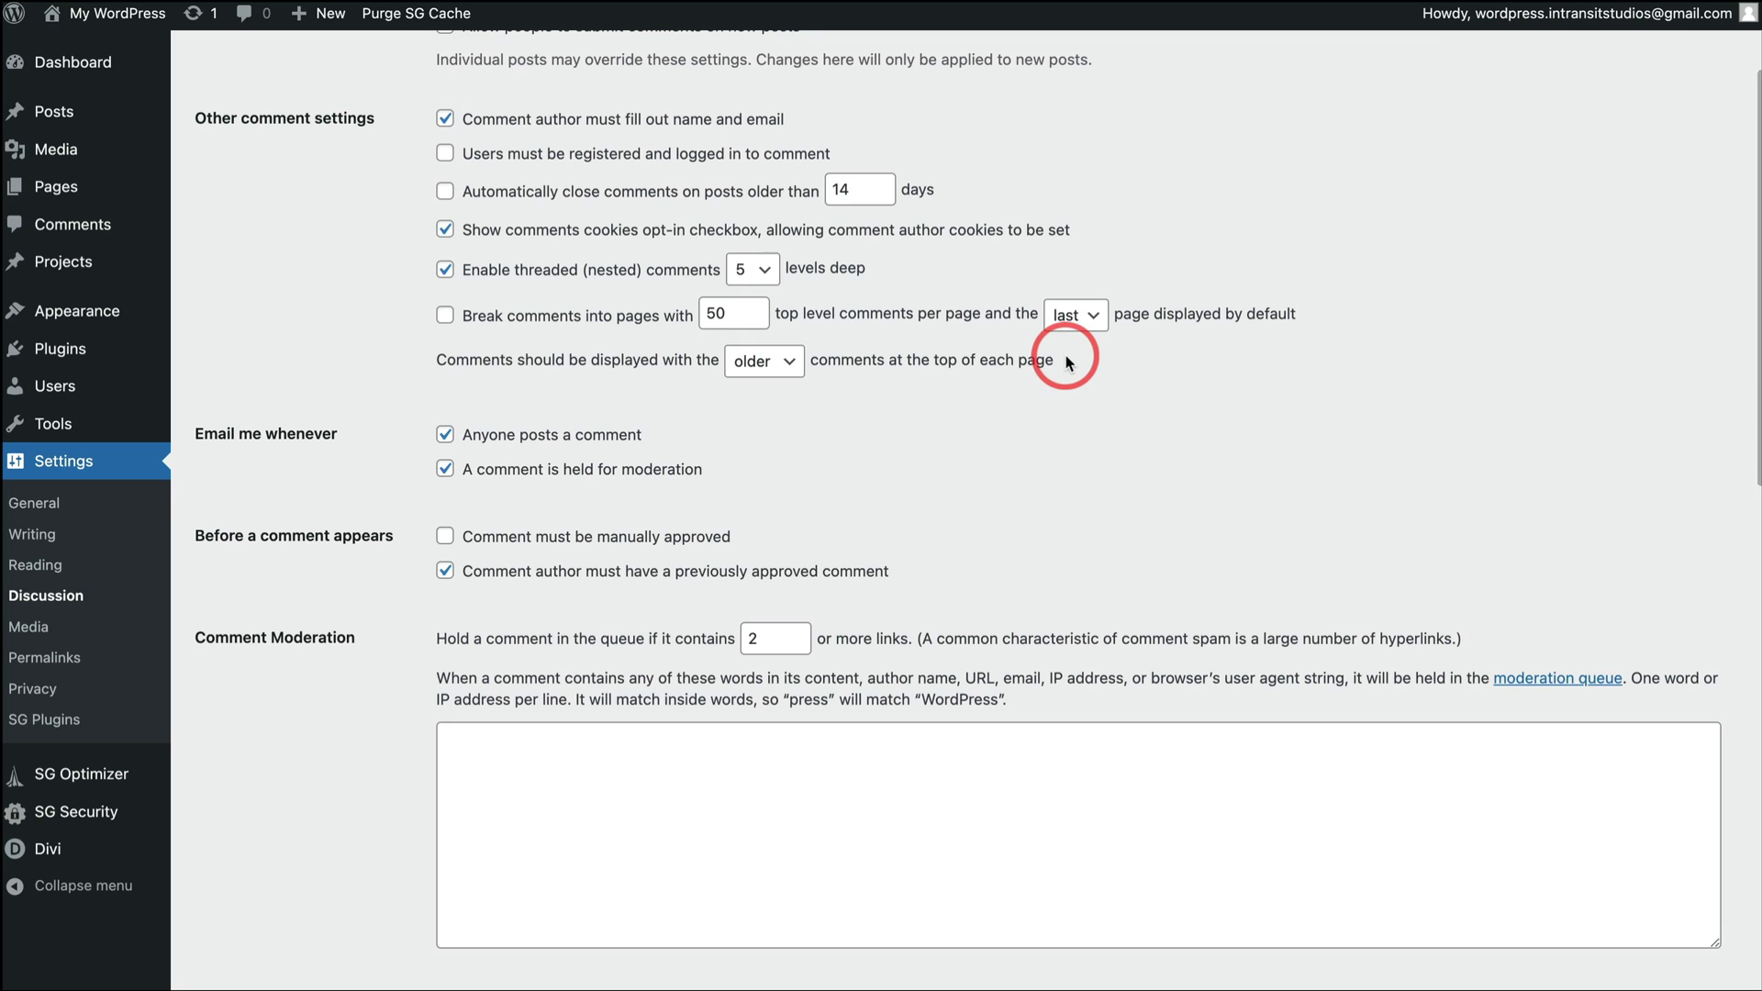
{"action": "scroll", "coordinate": [1068, 363], "scroll_direction": "up", "scroll_amount": 4}
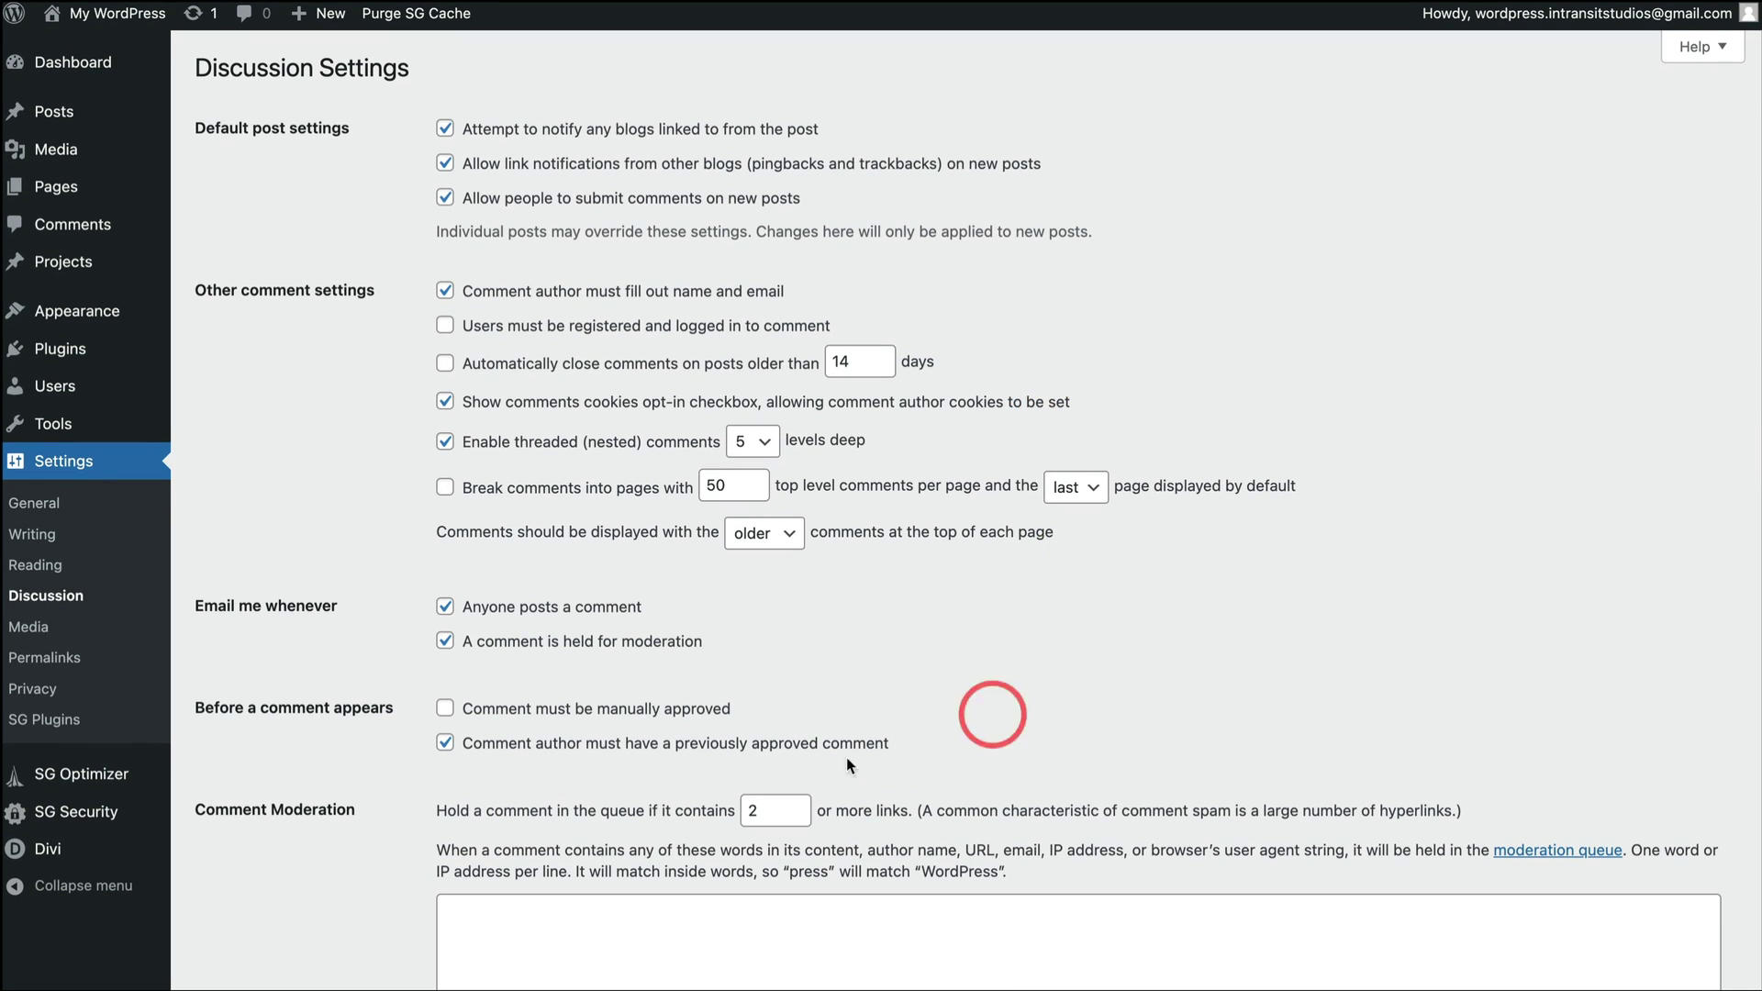
{"action": "scroll", "coordinate": [554, 584], "scroll_direction": "down", "scroll_amount": 8}
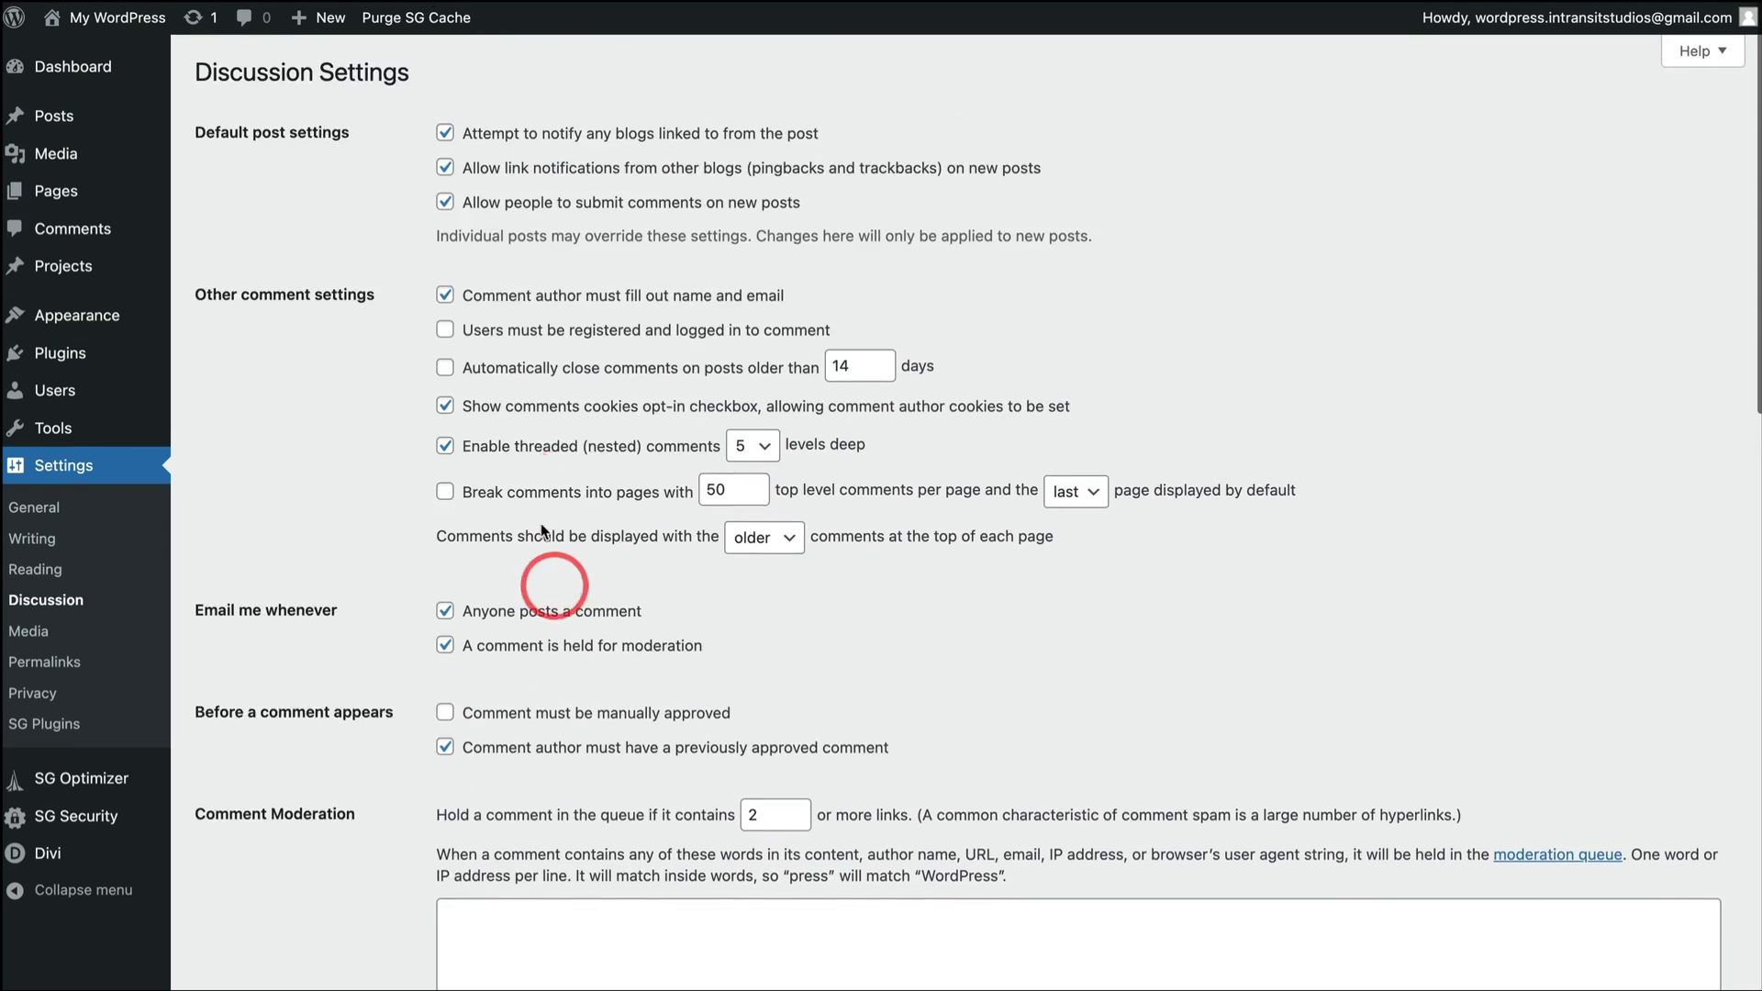
{"action": "scroll", "coordinate": [732, 689], "scroll_direction": "down", "scroll_amount": 20}
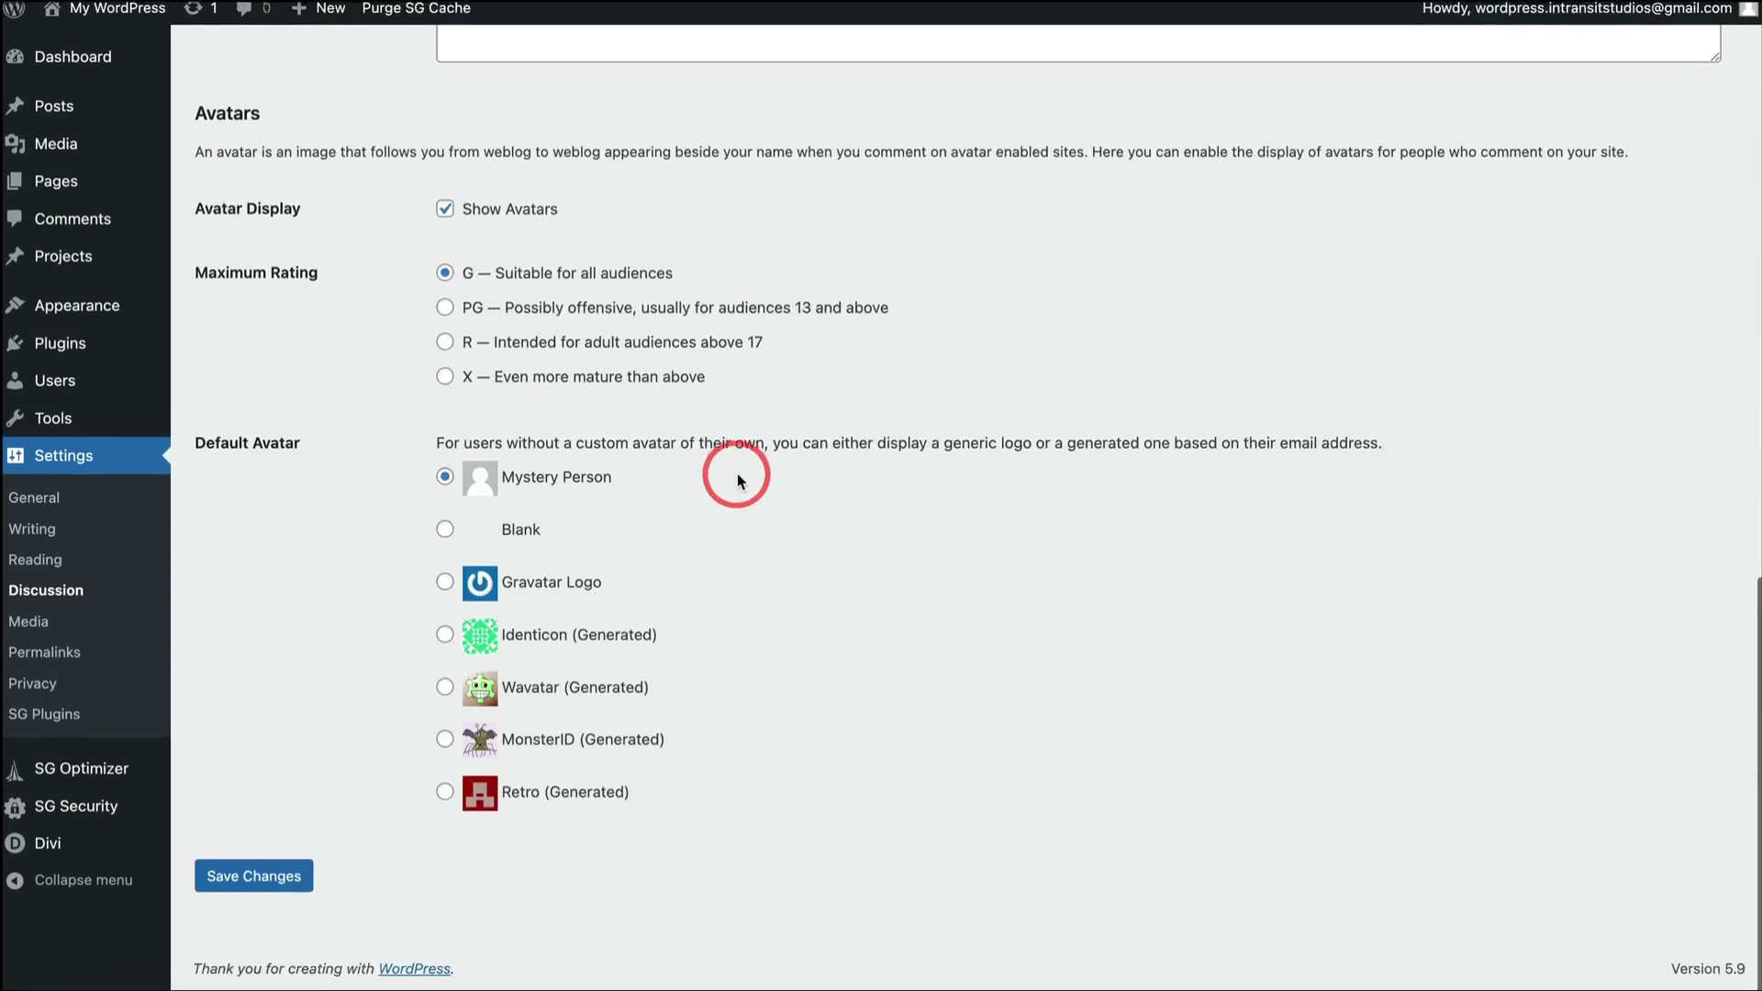
{"action": "scroll", "coordinate": [748, 484], "scroll_direction": "up", "scroll_amount": 20}
{"action": "scroll", "coordinate": [740, 480], "scroll_direction": "down", "scroll_amount": 1}
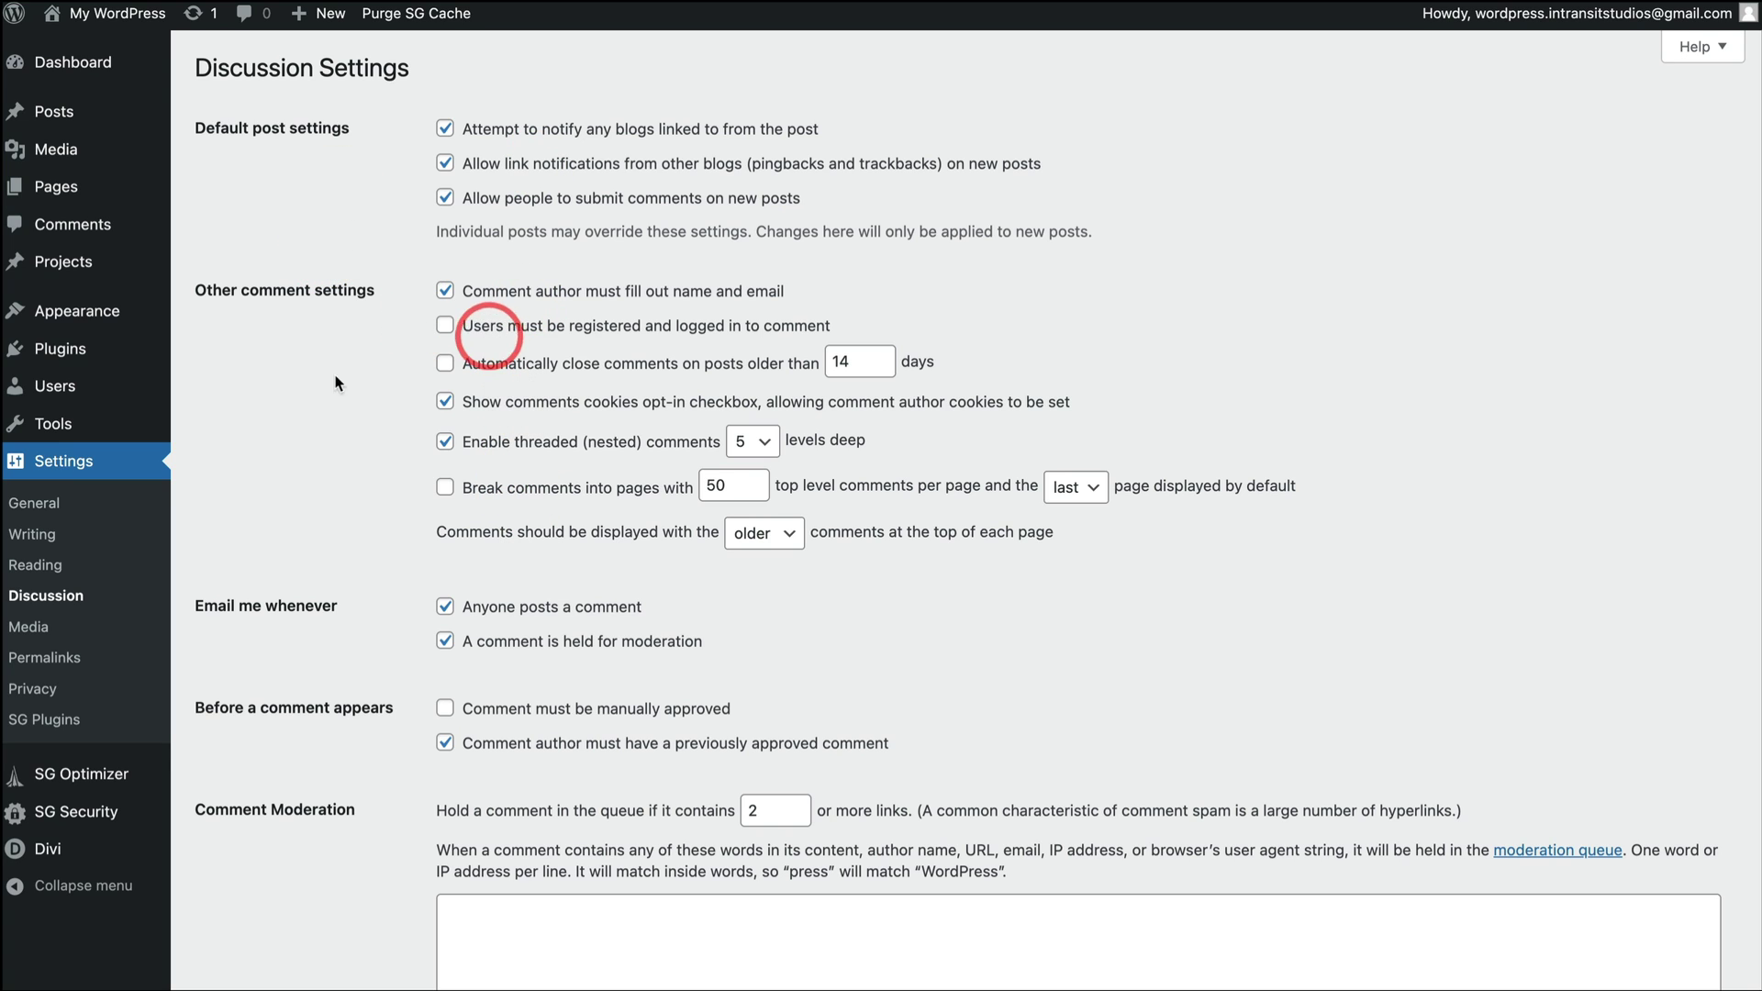
{"action": "scroll", "coordinate": [518, 642], "scroll_direction": "down", "scroll_amount": 1}
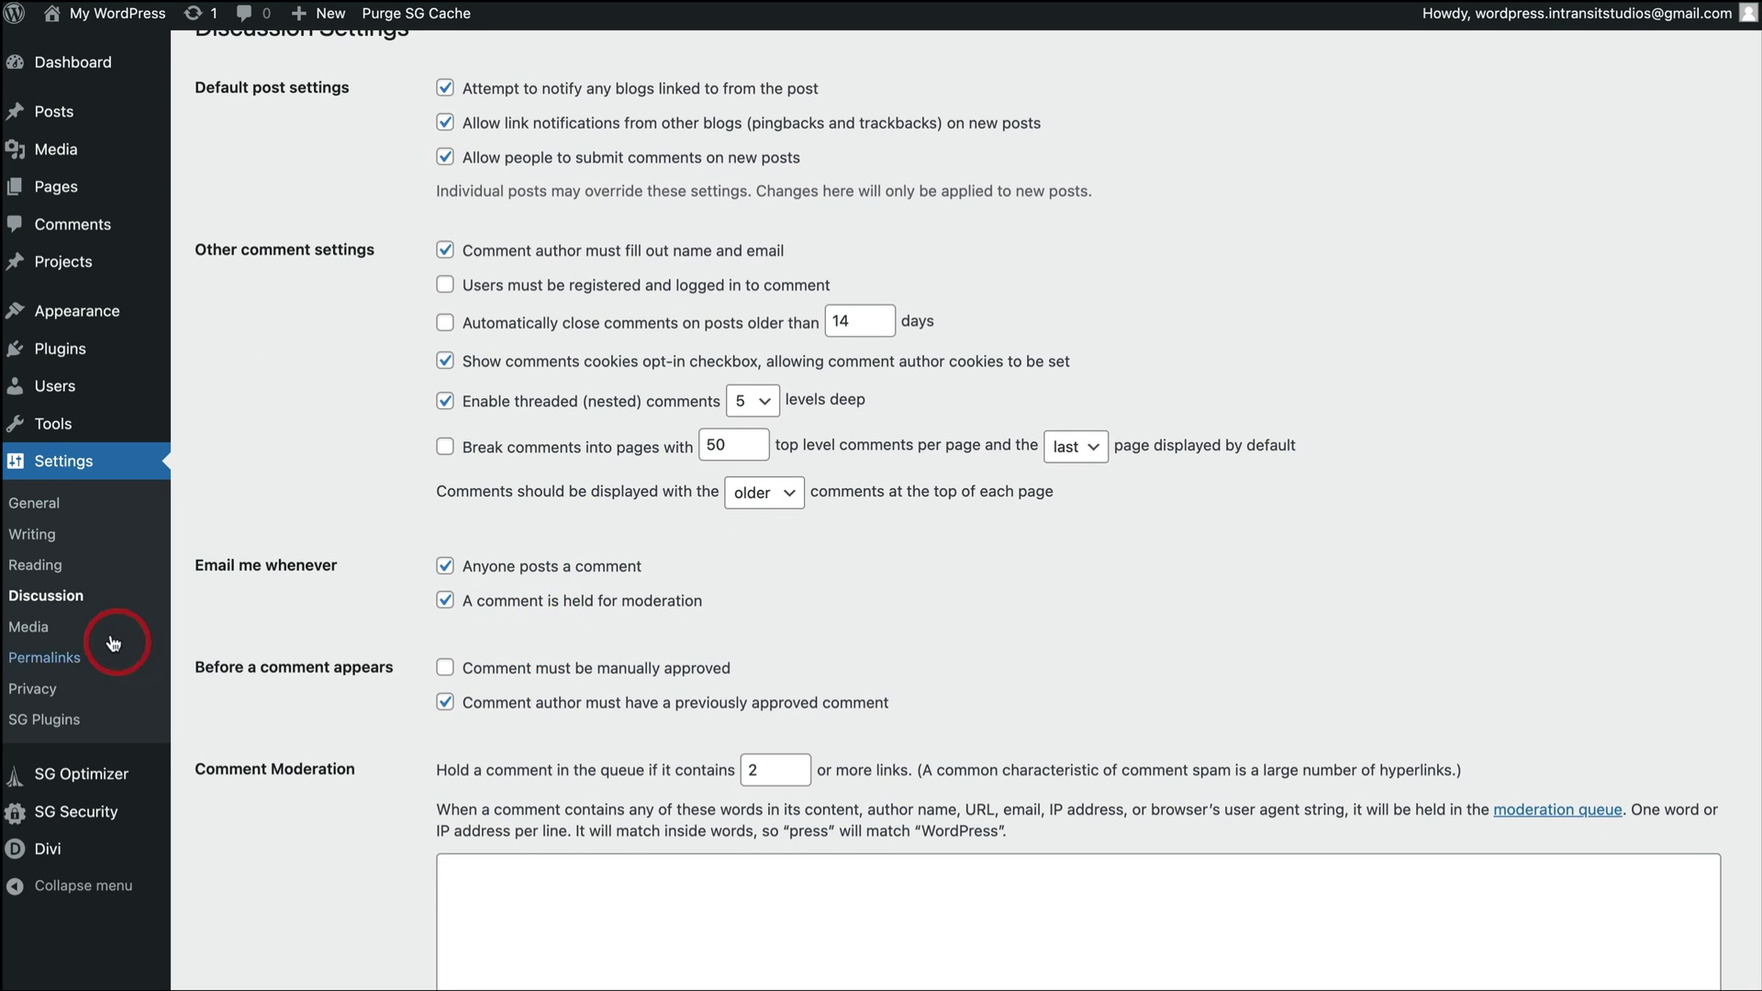
{"action": "left_click", "coordinate": [40, 635]}
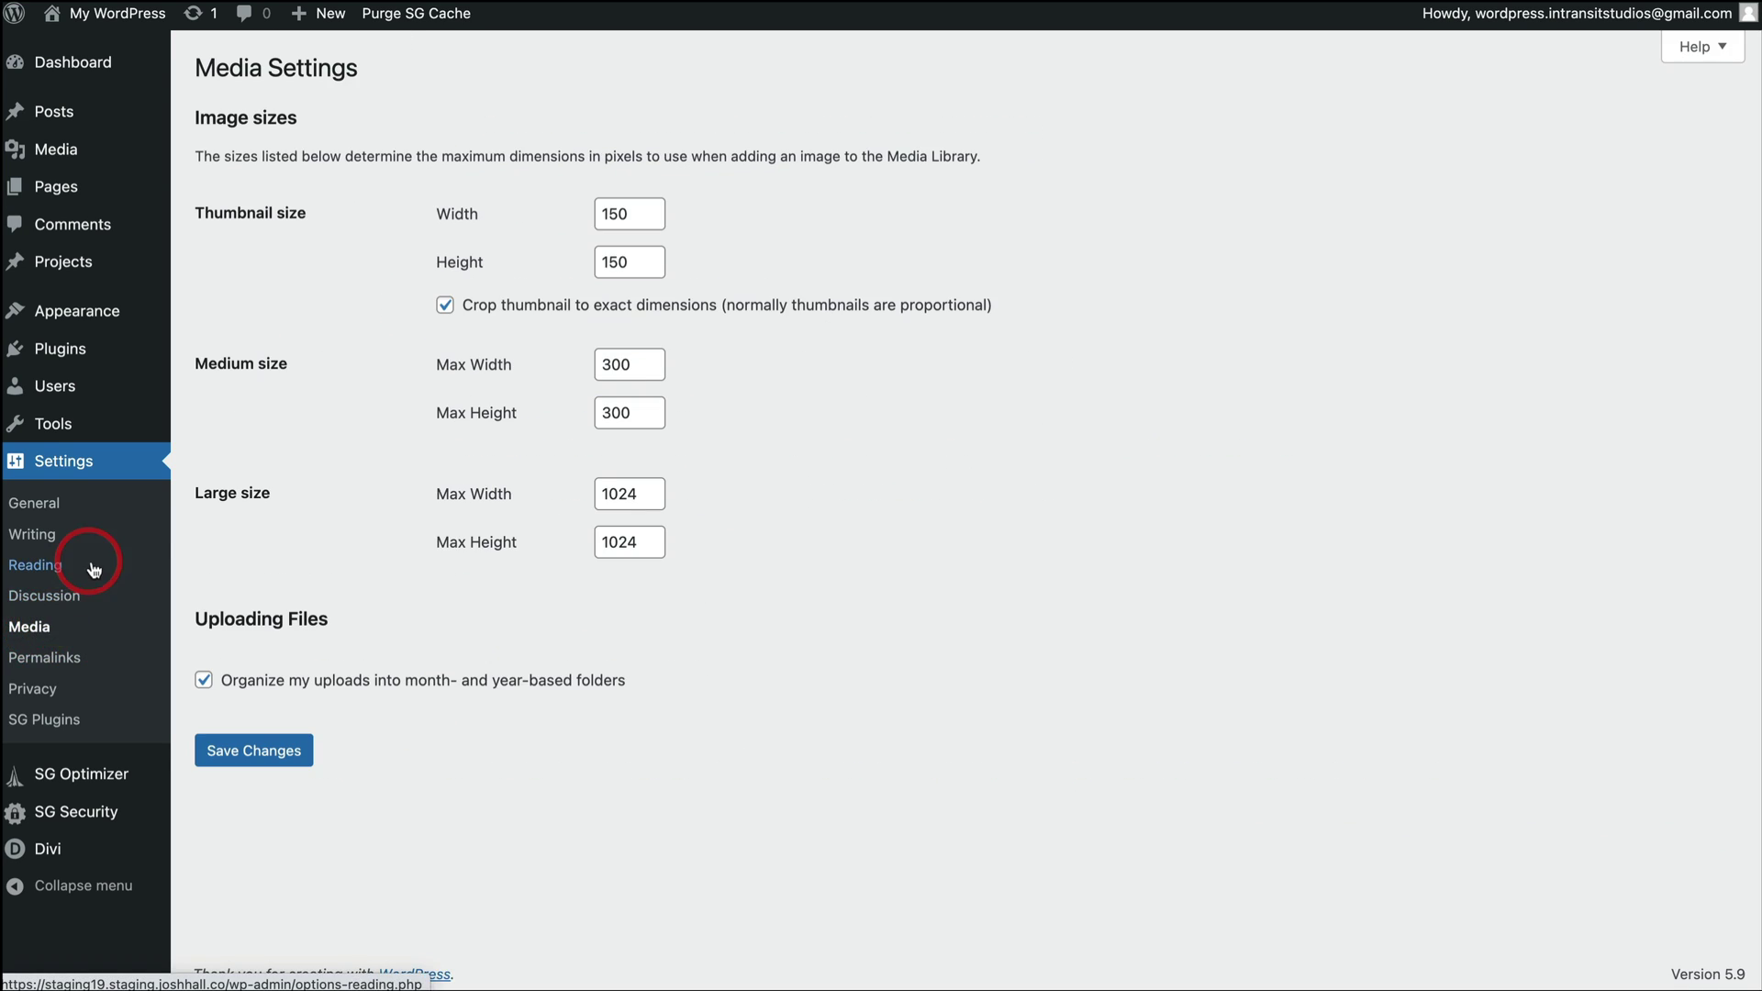
Switch permalinks to the Post name structure (/%postname%/) and save
{"action": "left_click", "coordinate": [78, 660]}
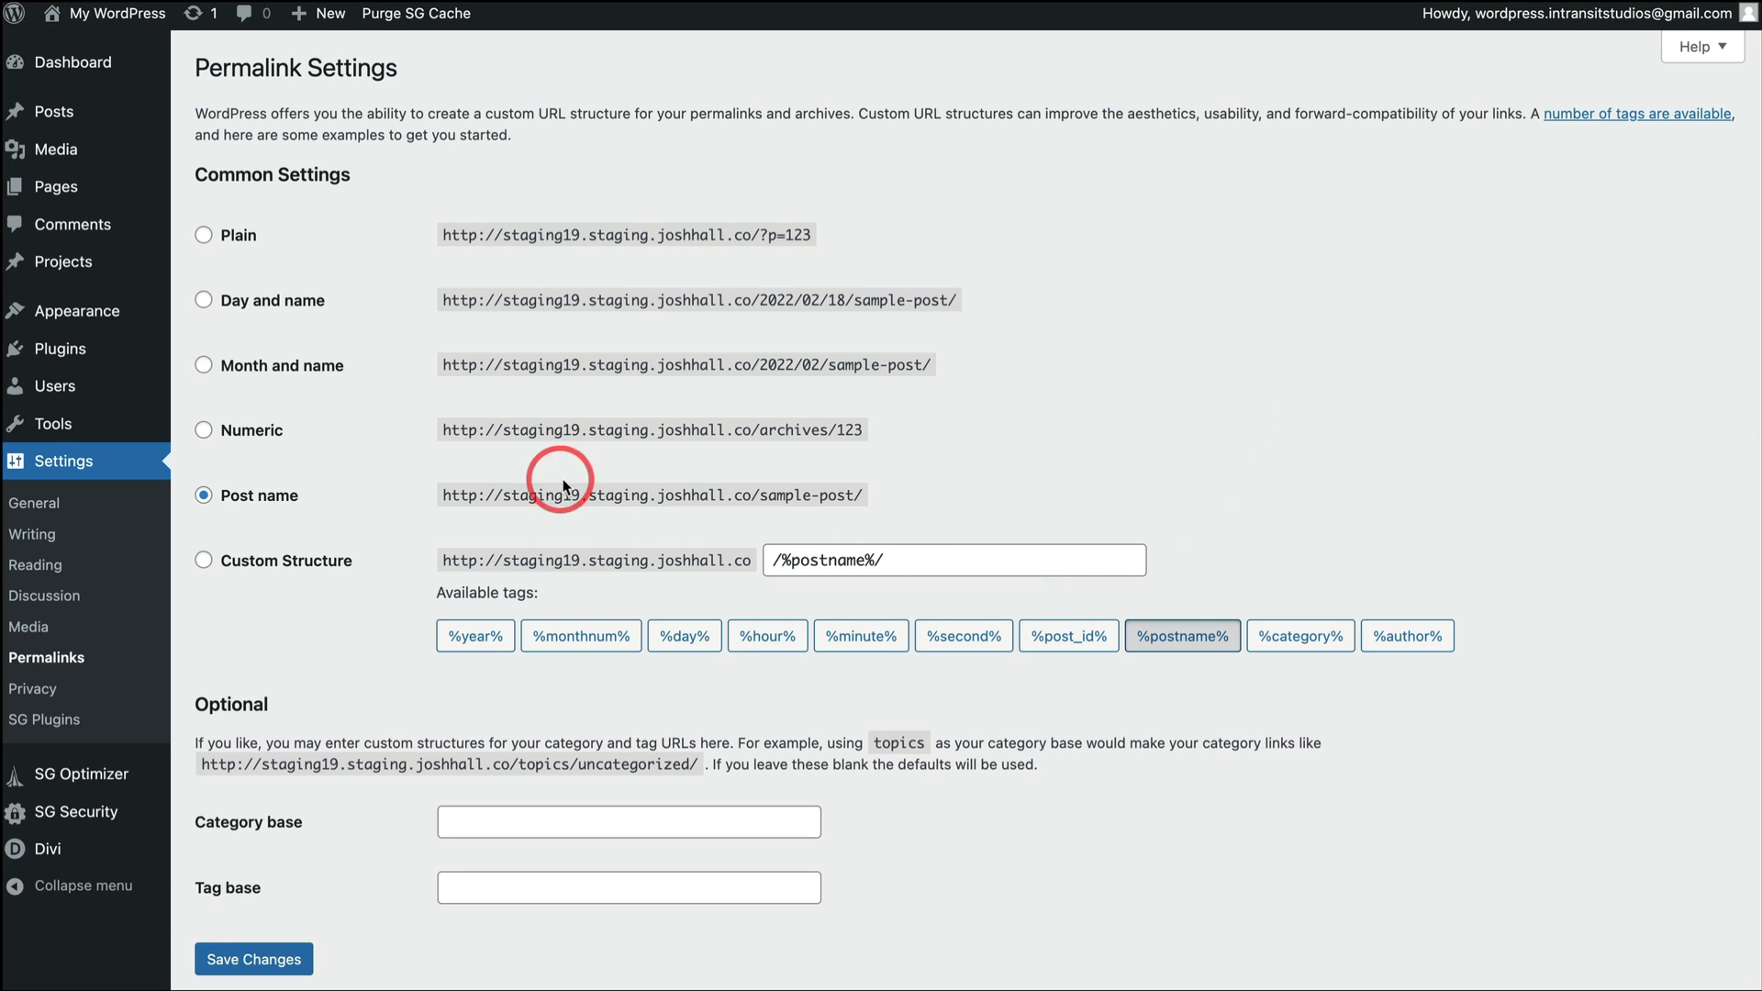
{"action": "left_click", "coordinate": [305, 309]}
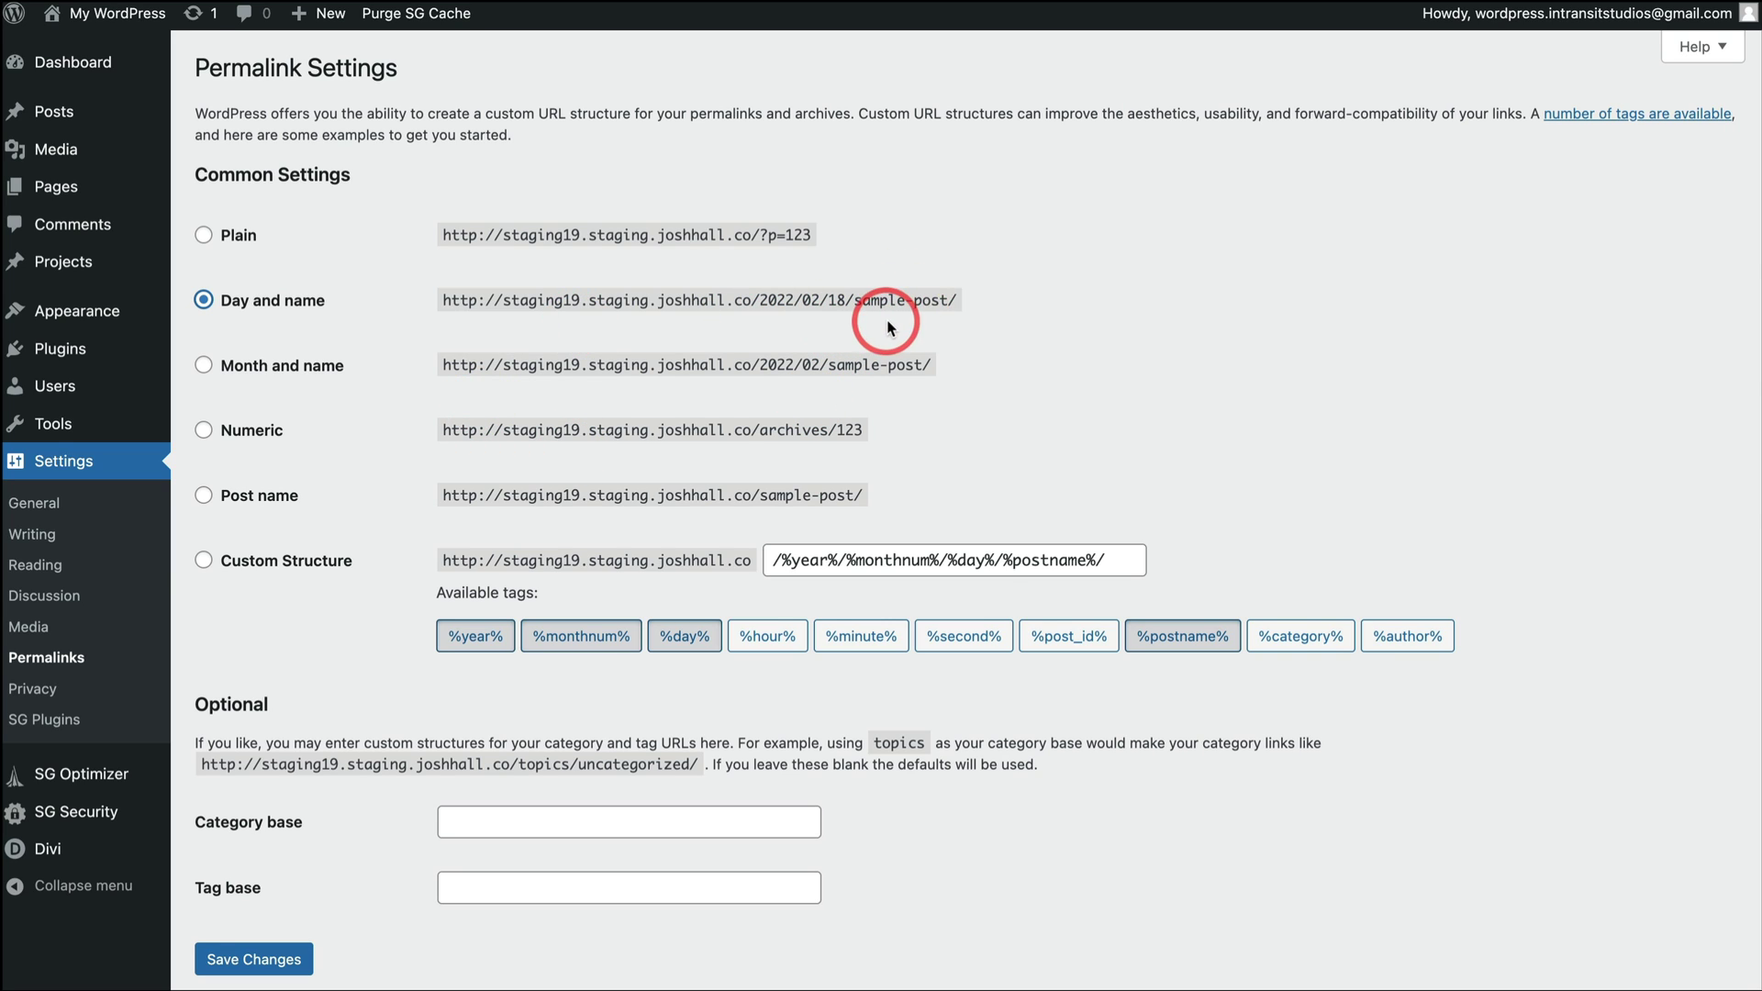
{"action": "left_click", "coordinate": [264, 496]}
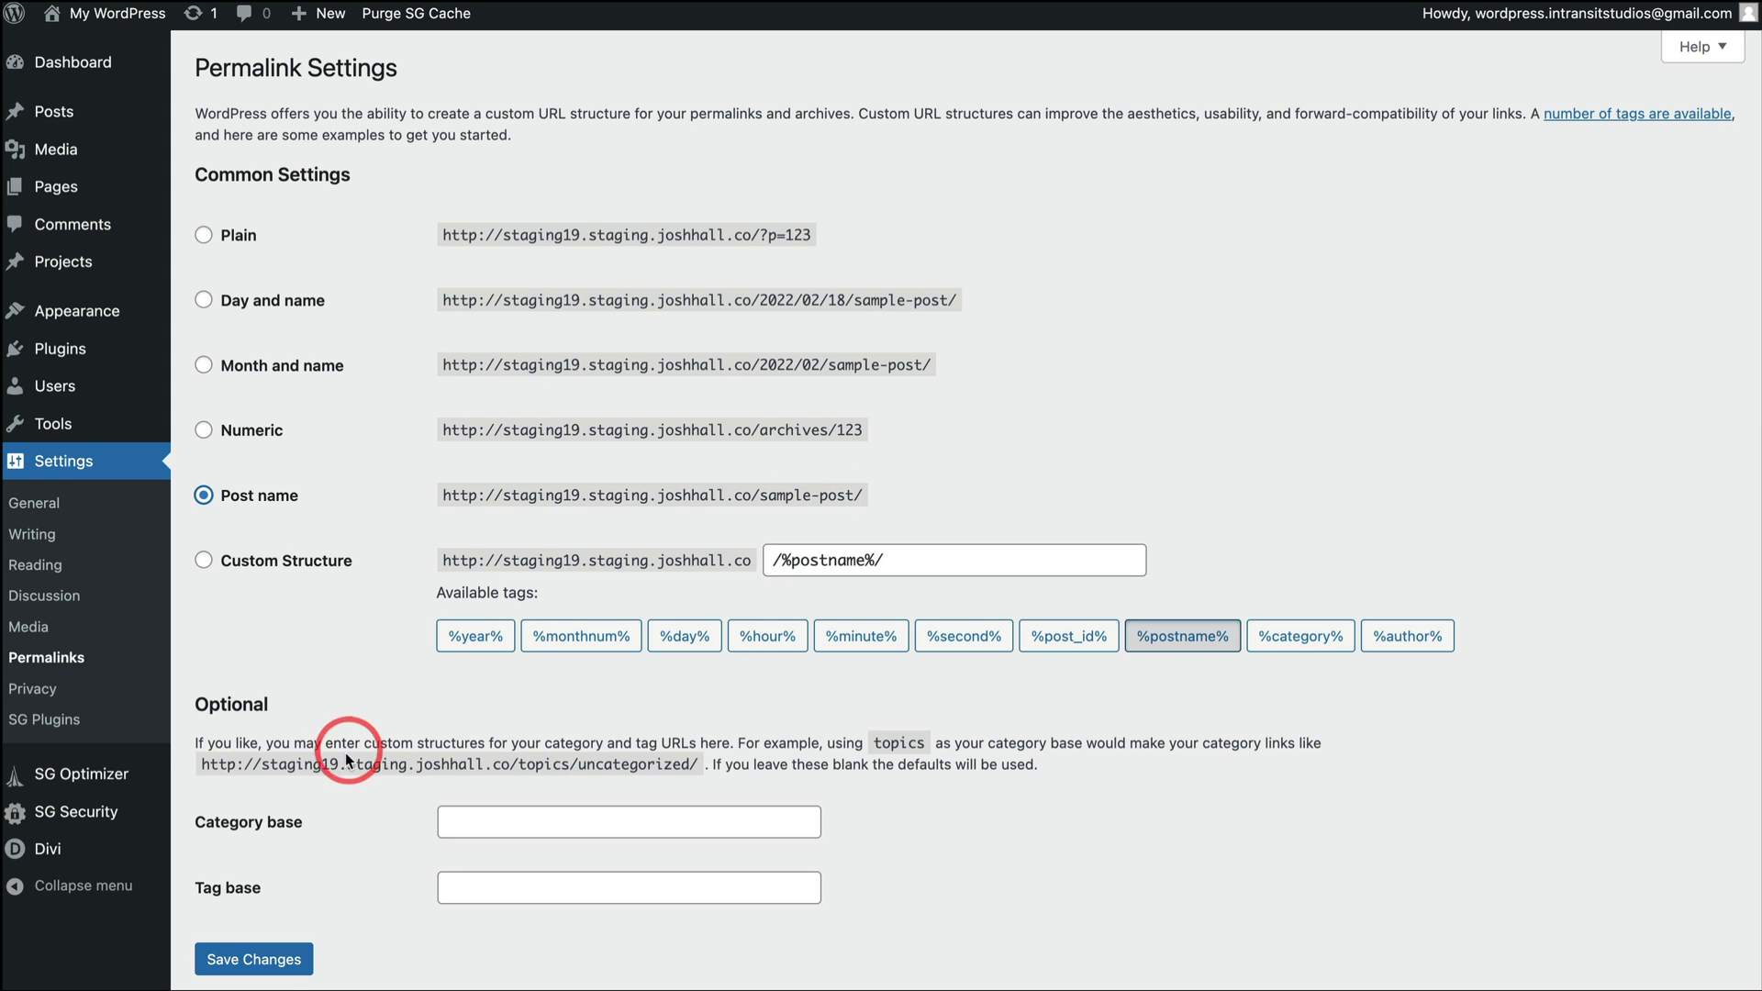
{"action": "left_click", "coordinate": [274, 961]}
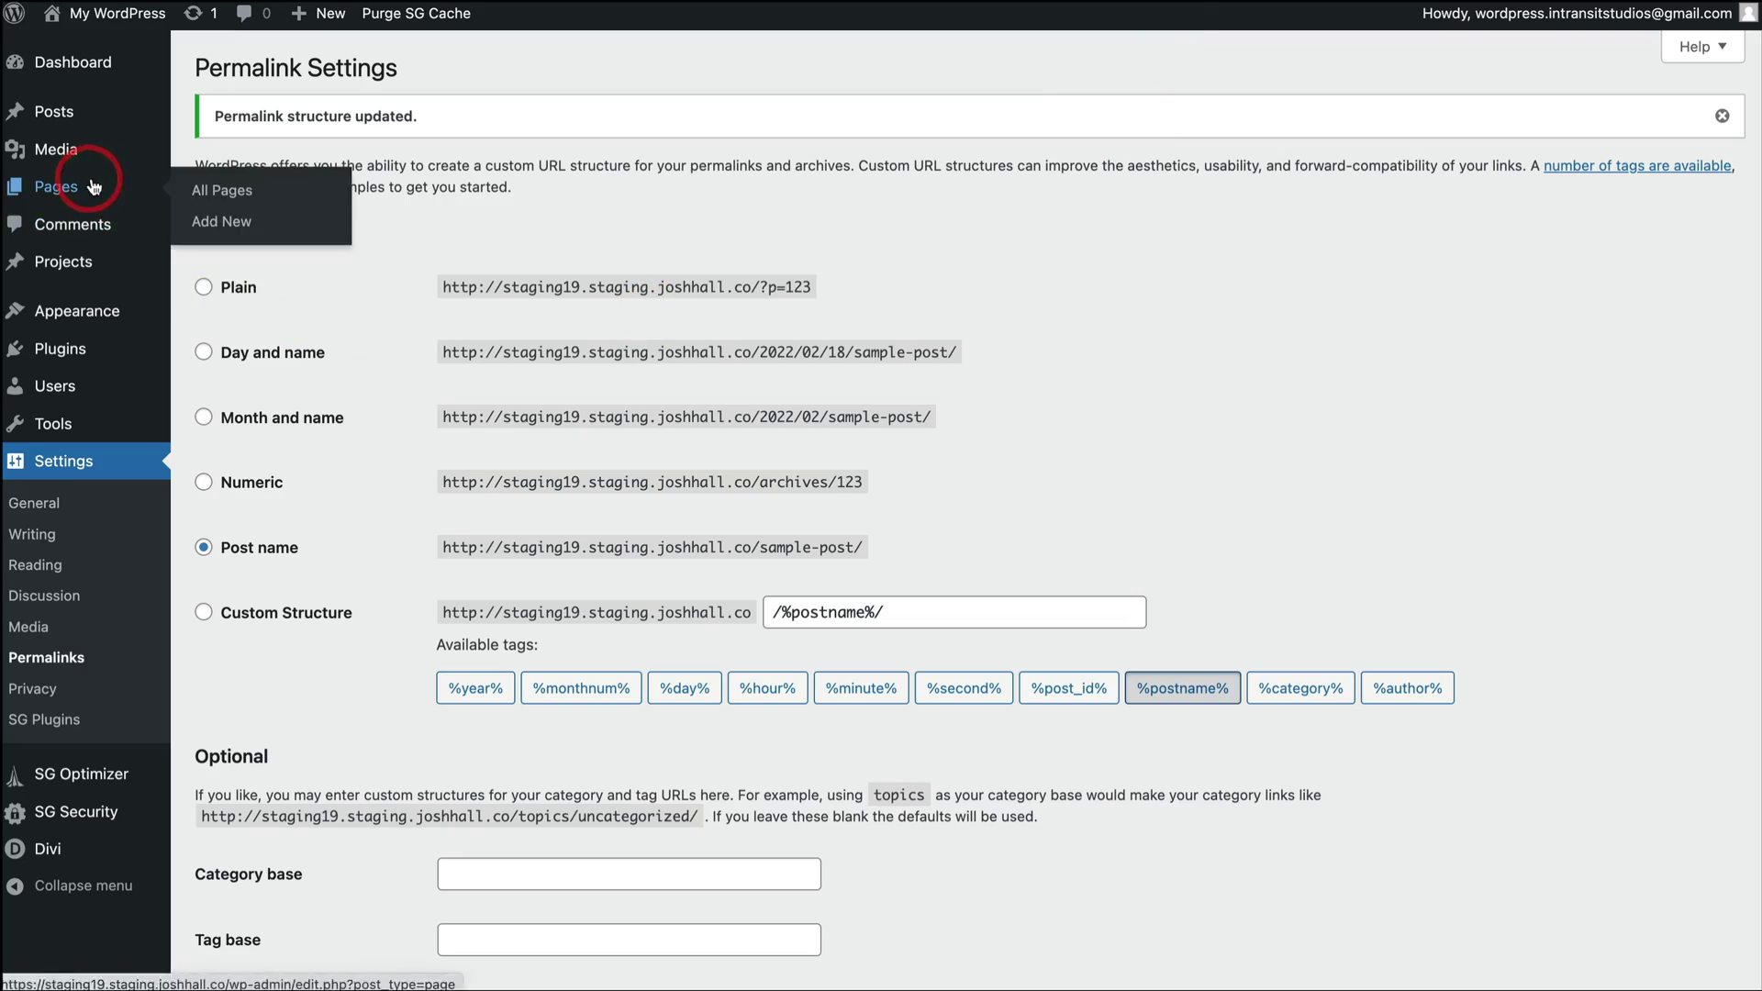
Open All Pages and look over the listed page rows
{"action": "left_click", "coordinate": [94, 187]}
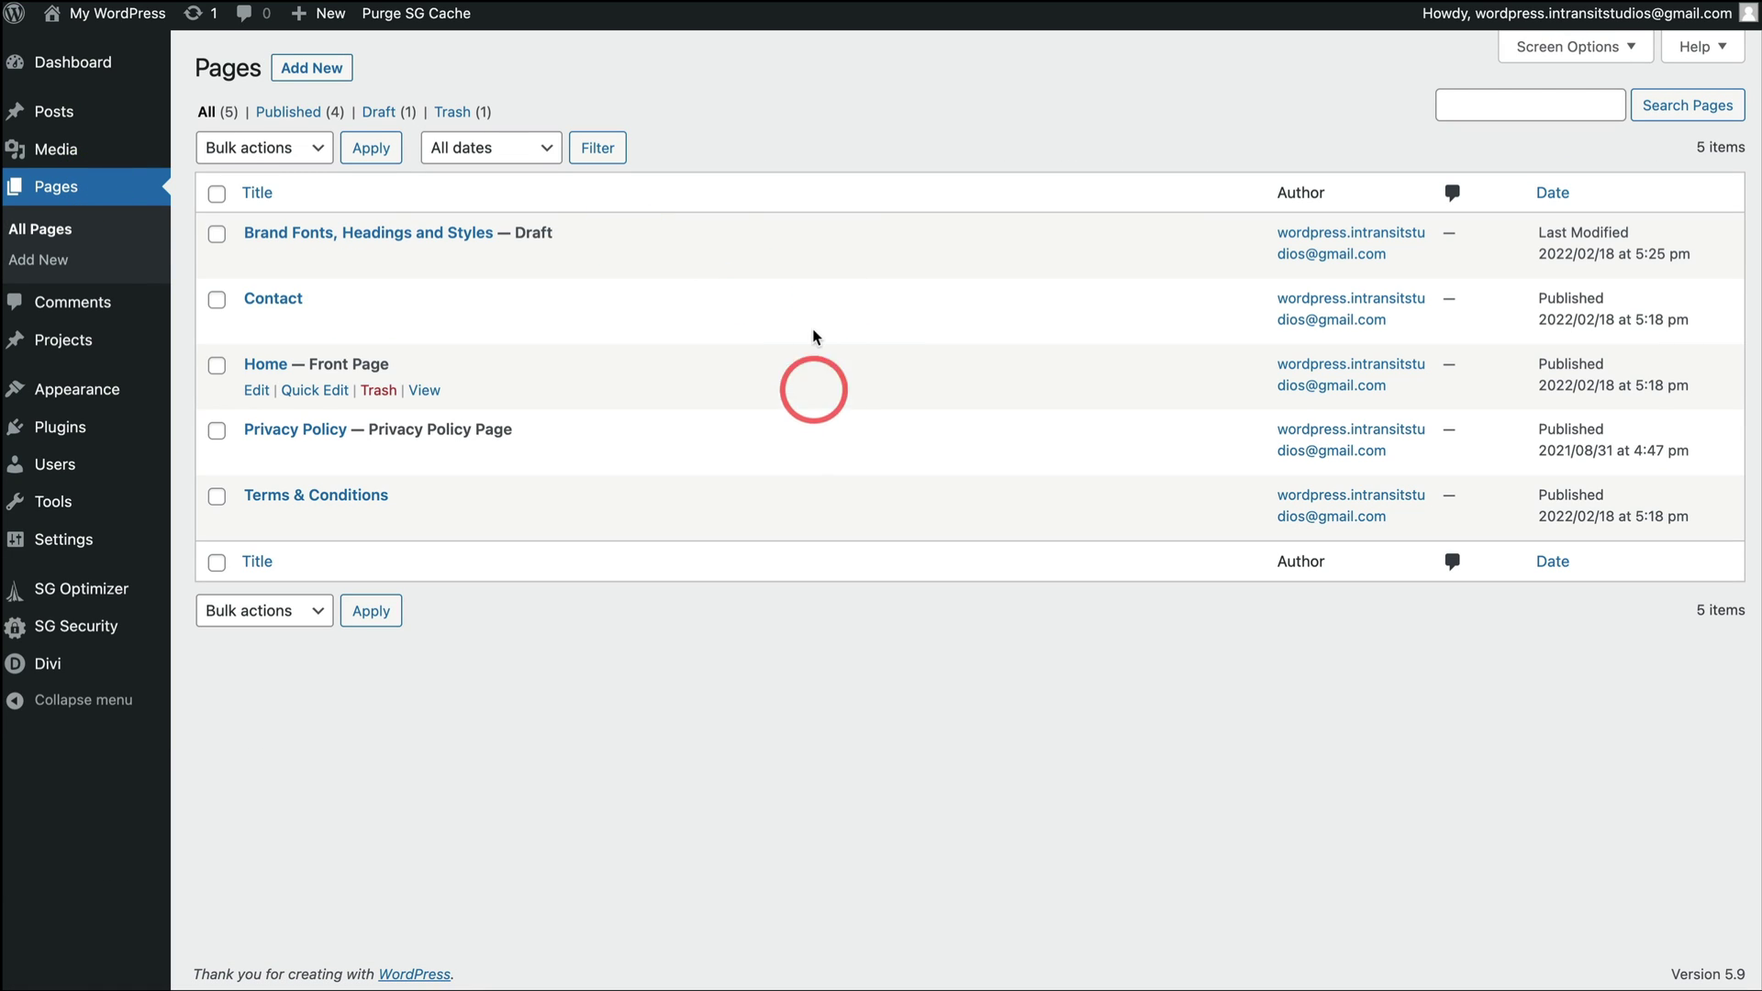
{"action": "mouse_move", "coordinate": [437, 325]}
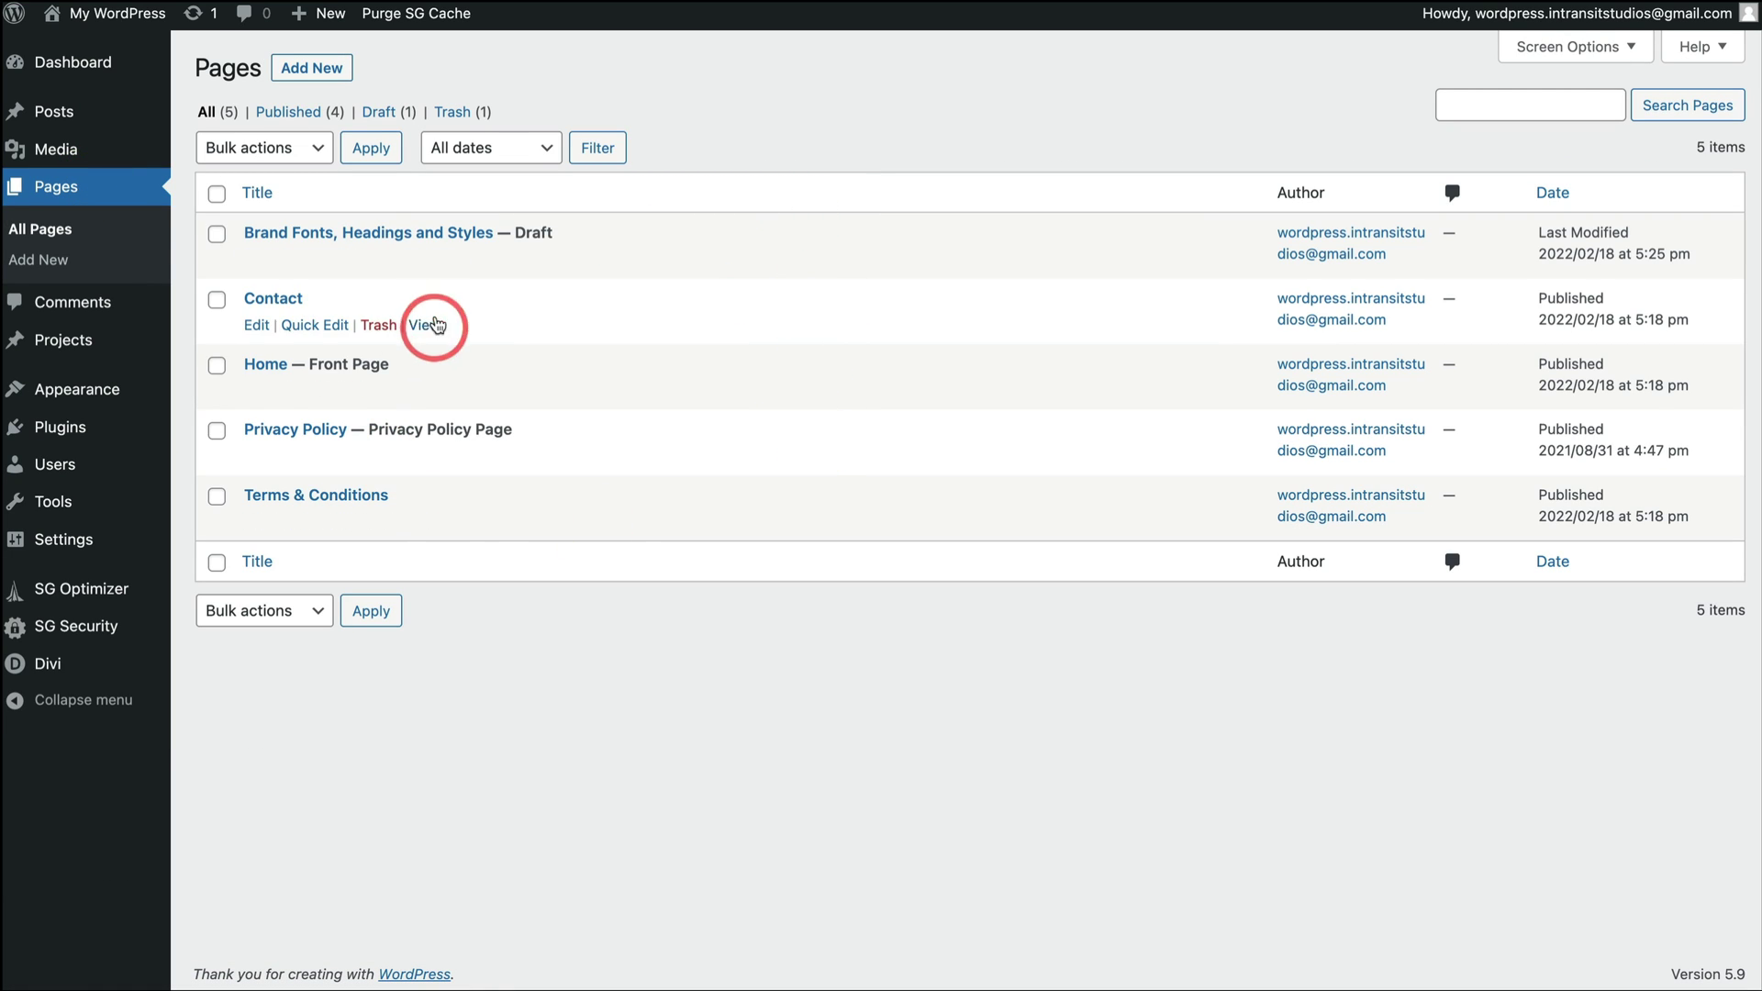
{"action": "mouse_move", "coordinate": [275, 363]}
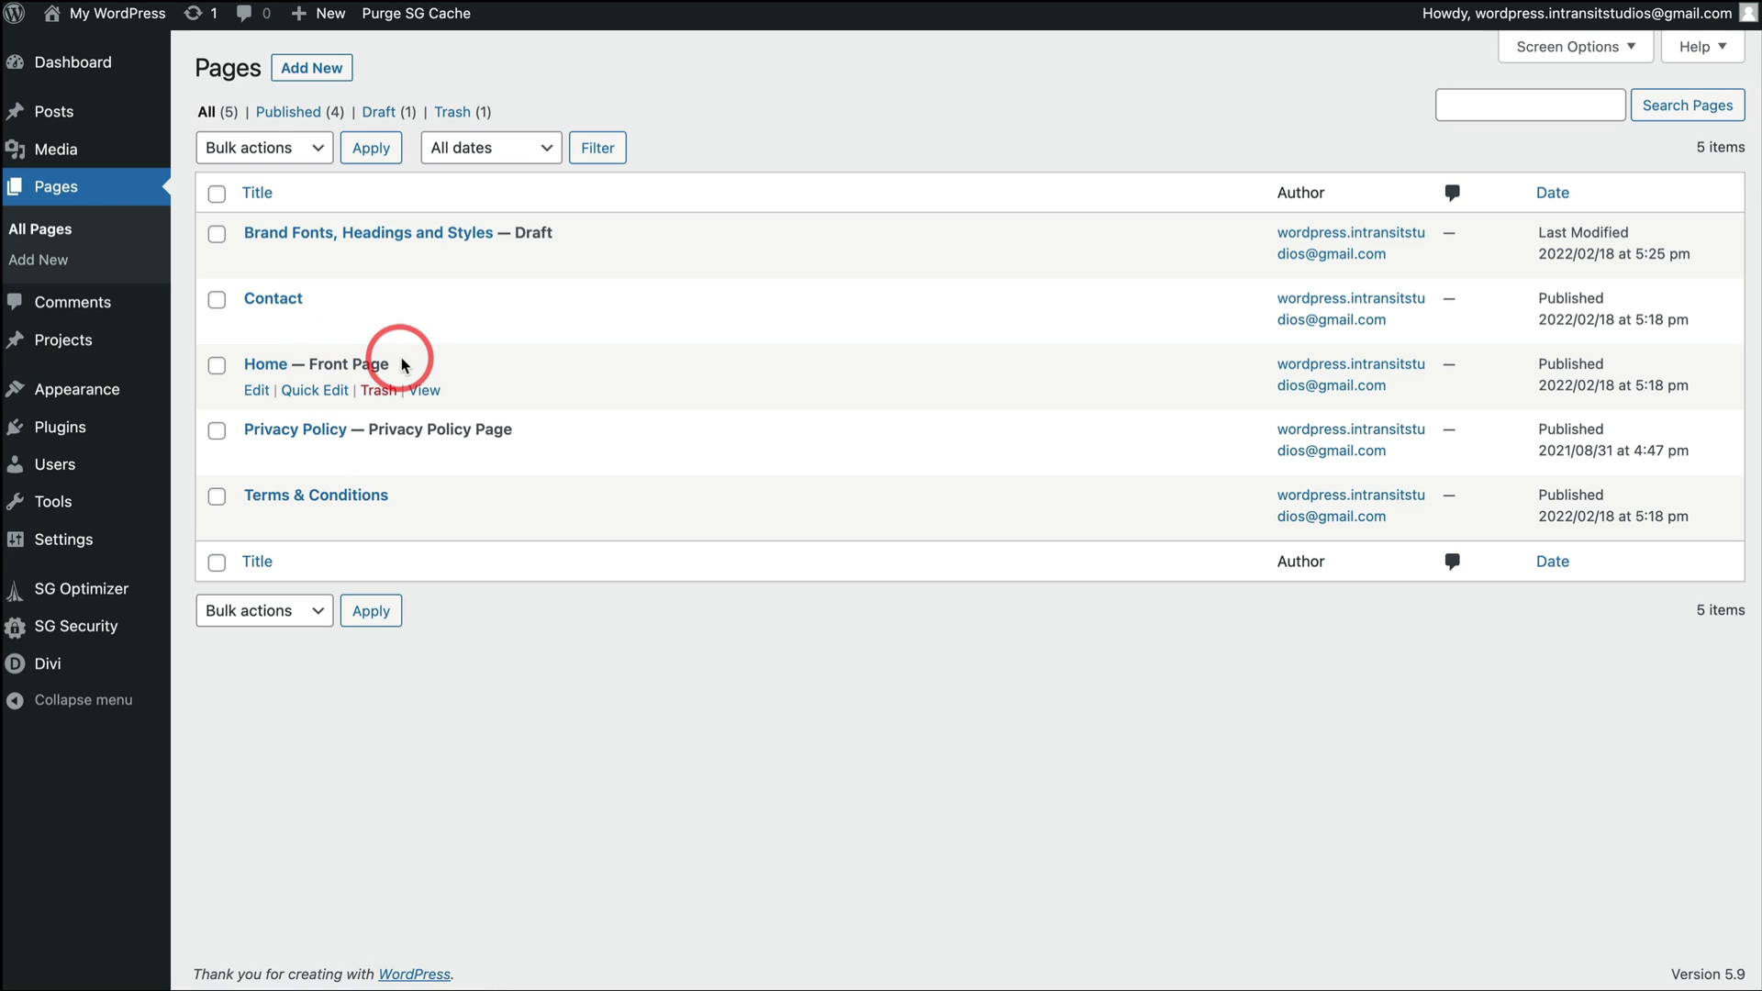
{"action": "mouse_move", "coordinate": [459, 430]}
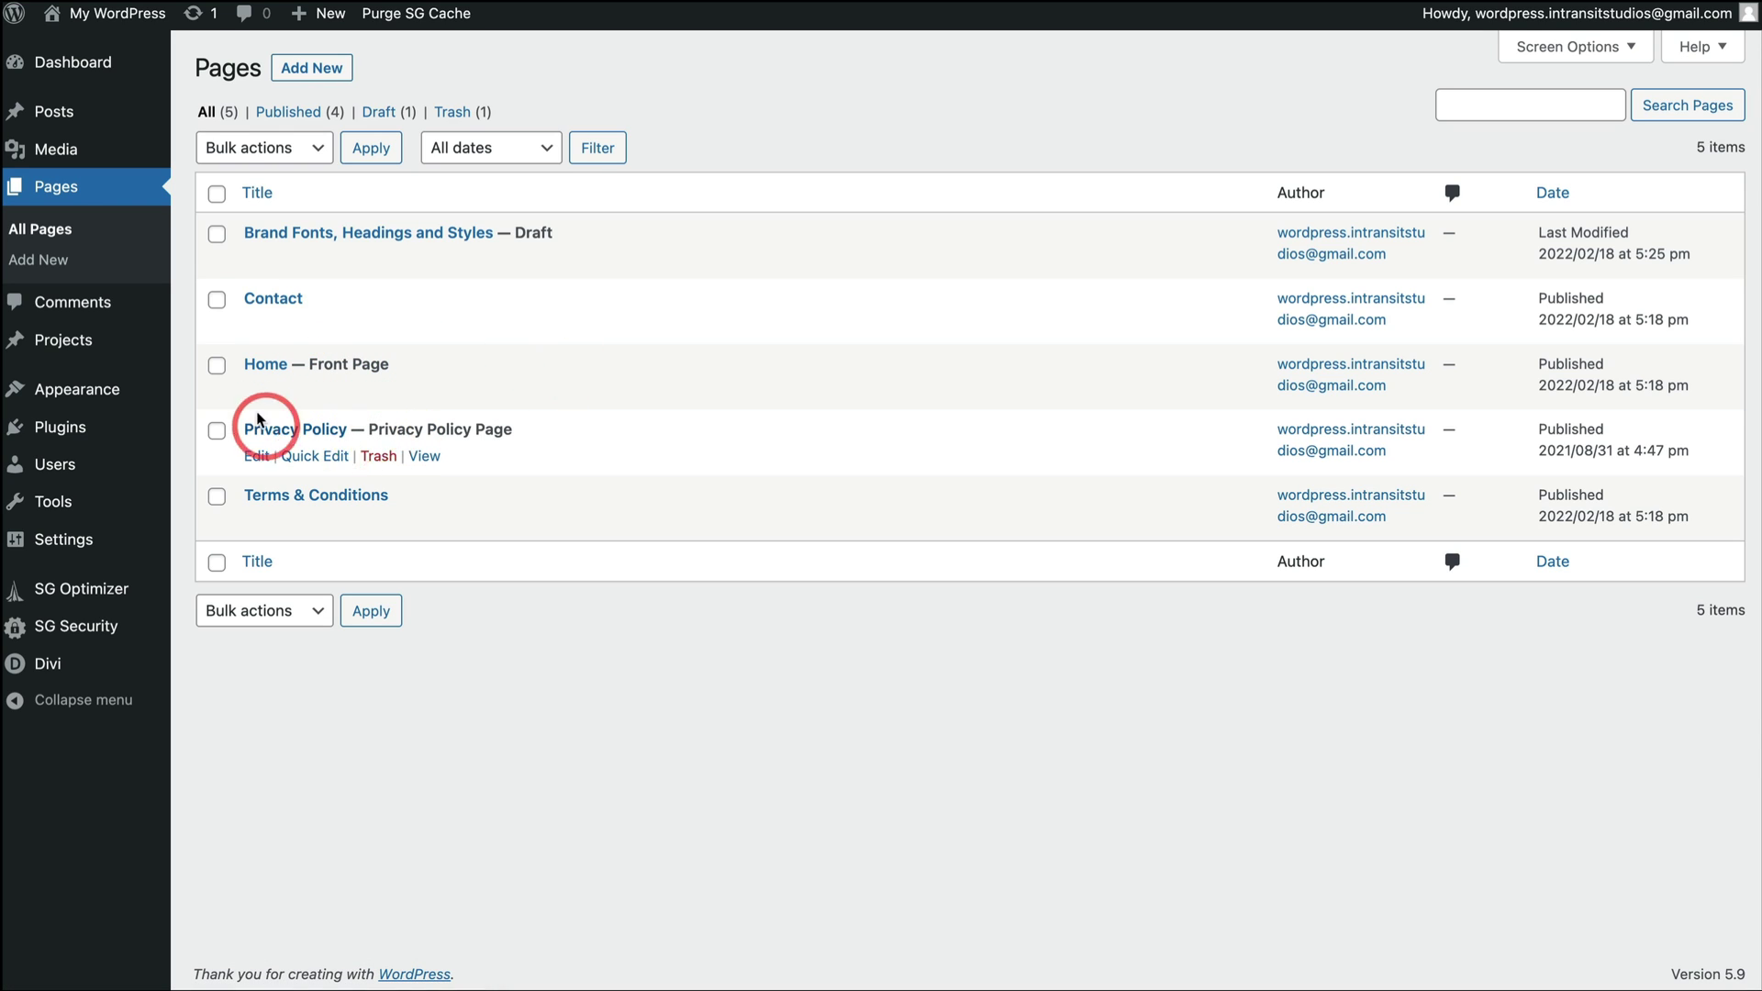
{"action": "mouse_move", "coordinate": [358, 514]}
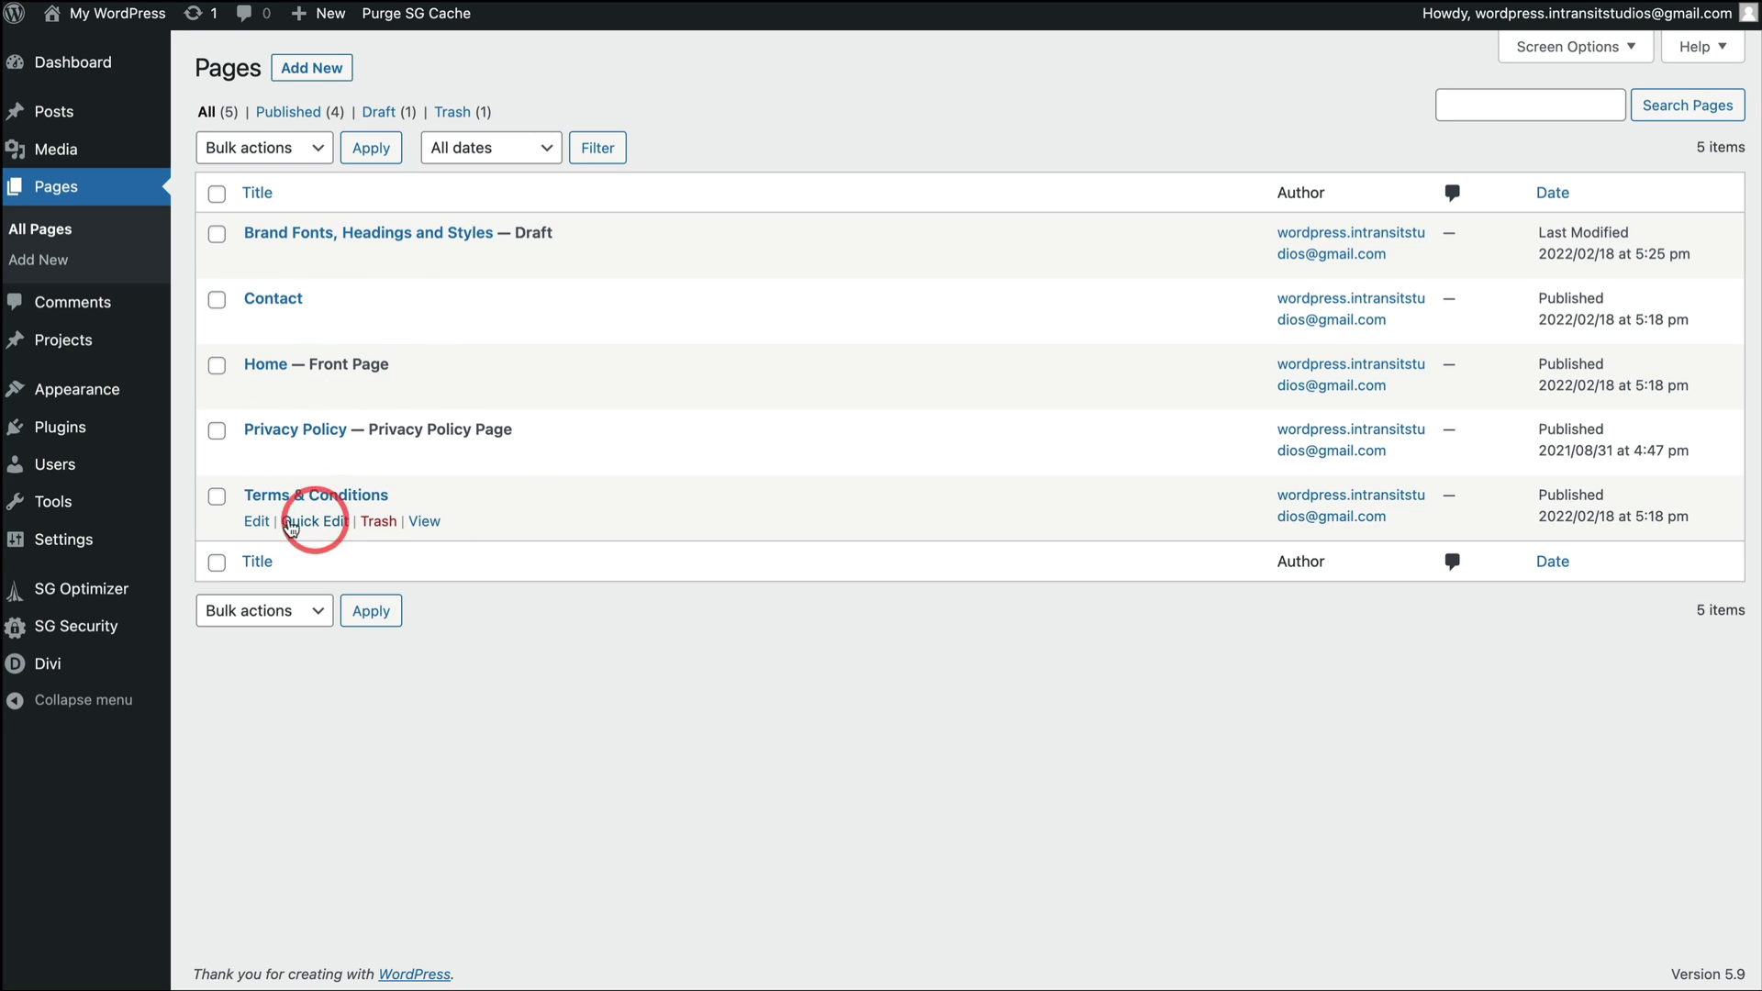
{"action": "mouse_move", "coordinate": [323, 236]}
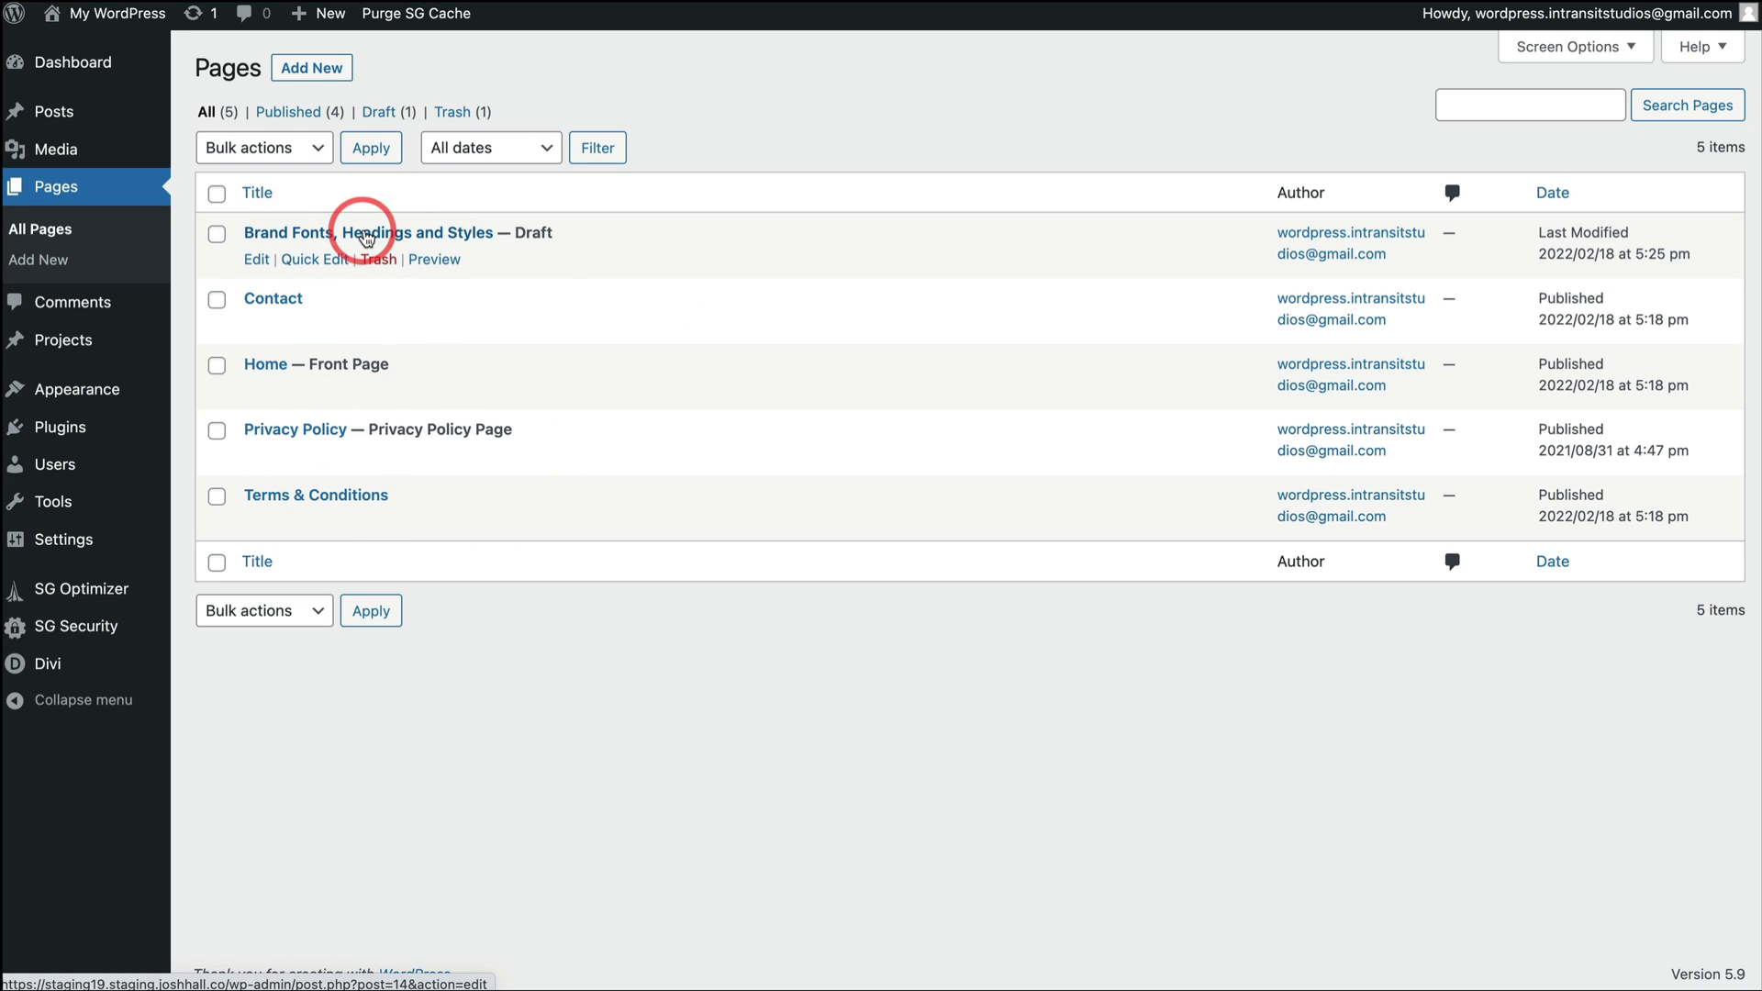
{"action": "mouse_move", "coordinate": [570, 492]}
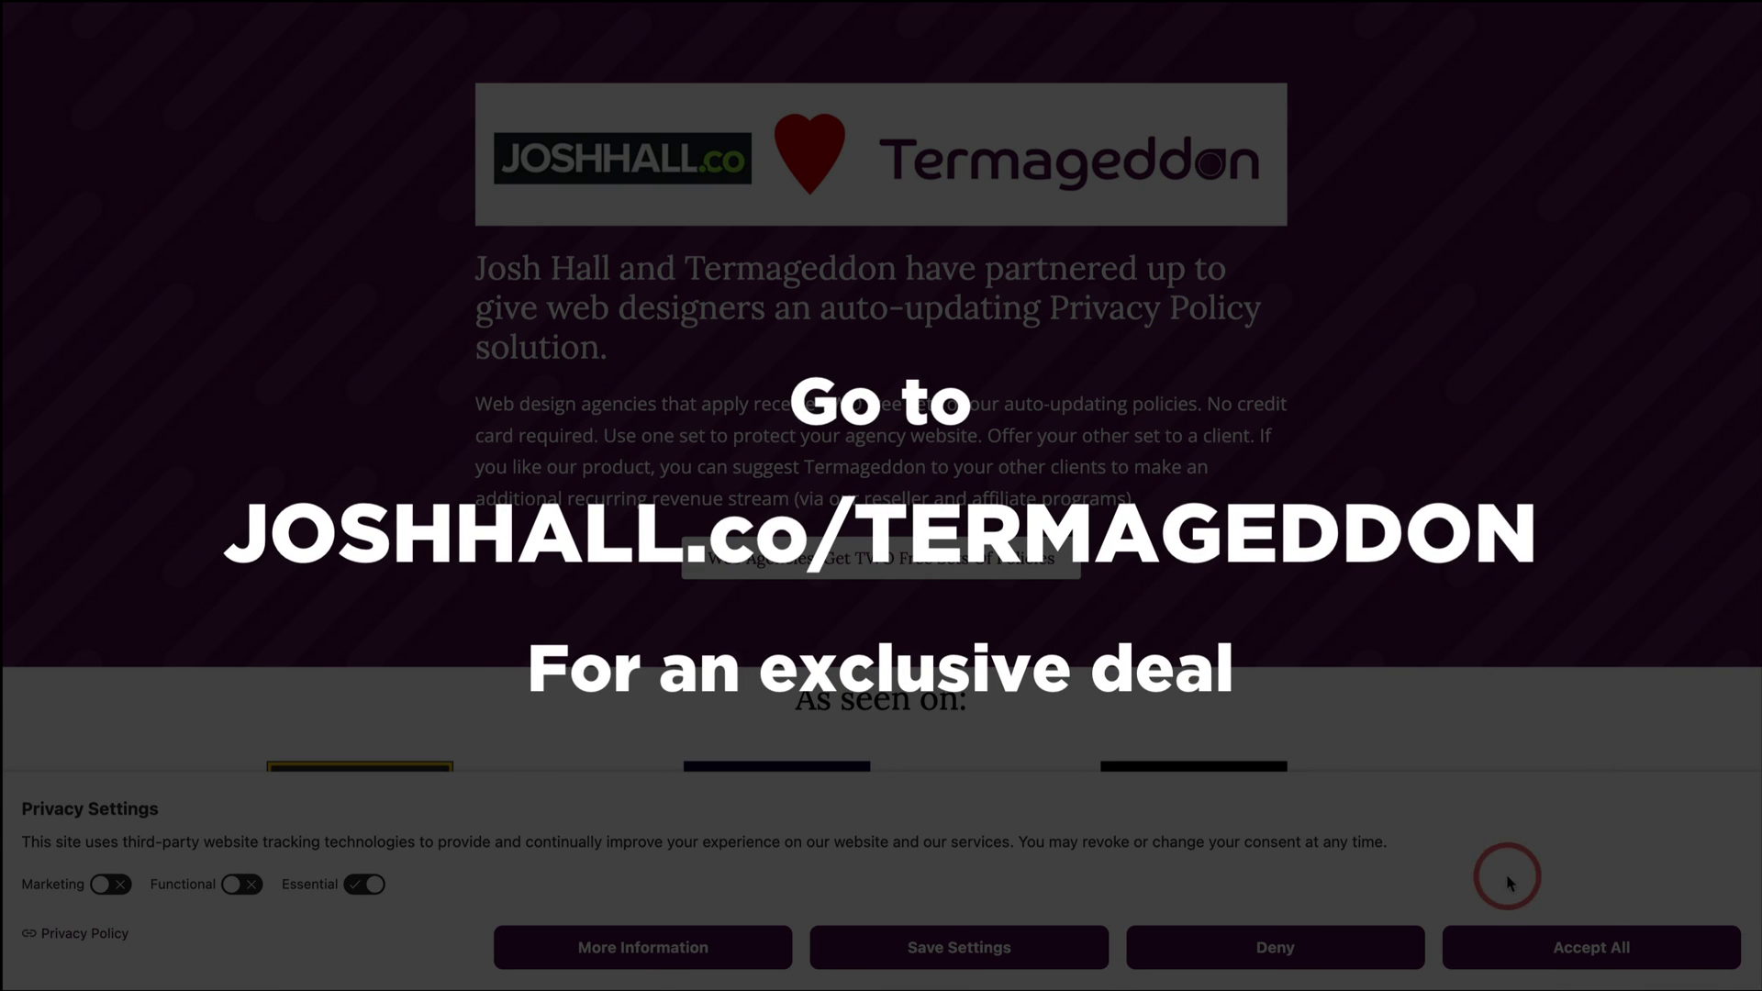
{"action": "left_click", "coordinate": [1572, 947]}
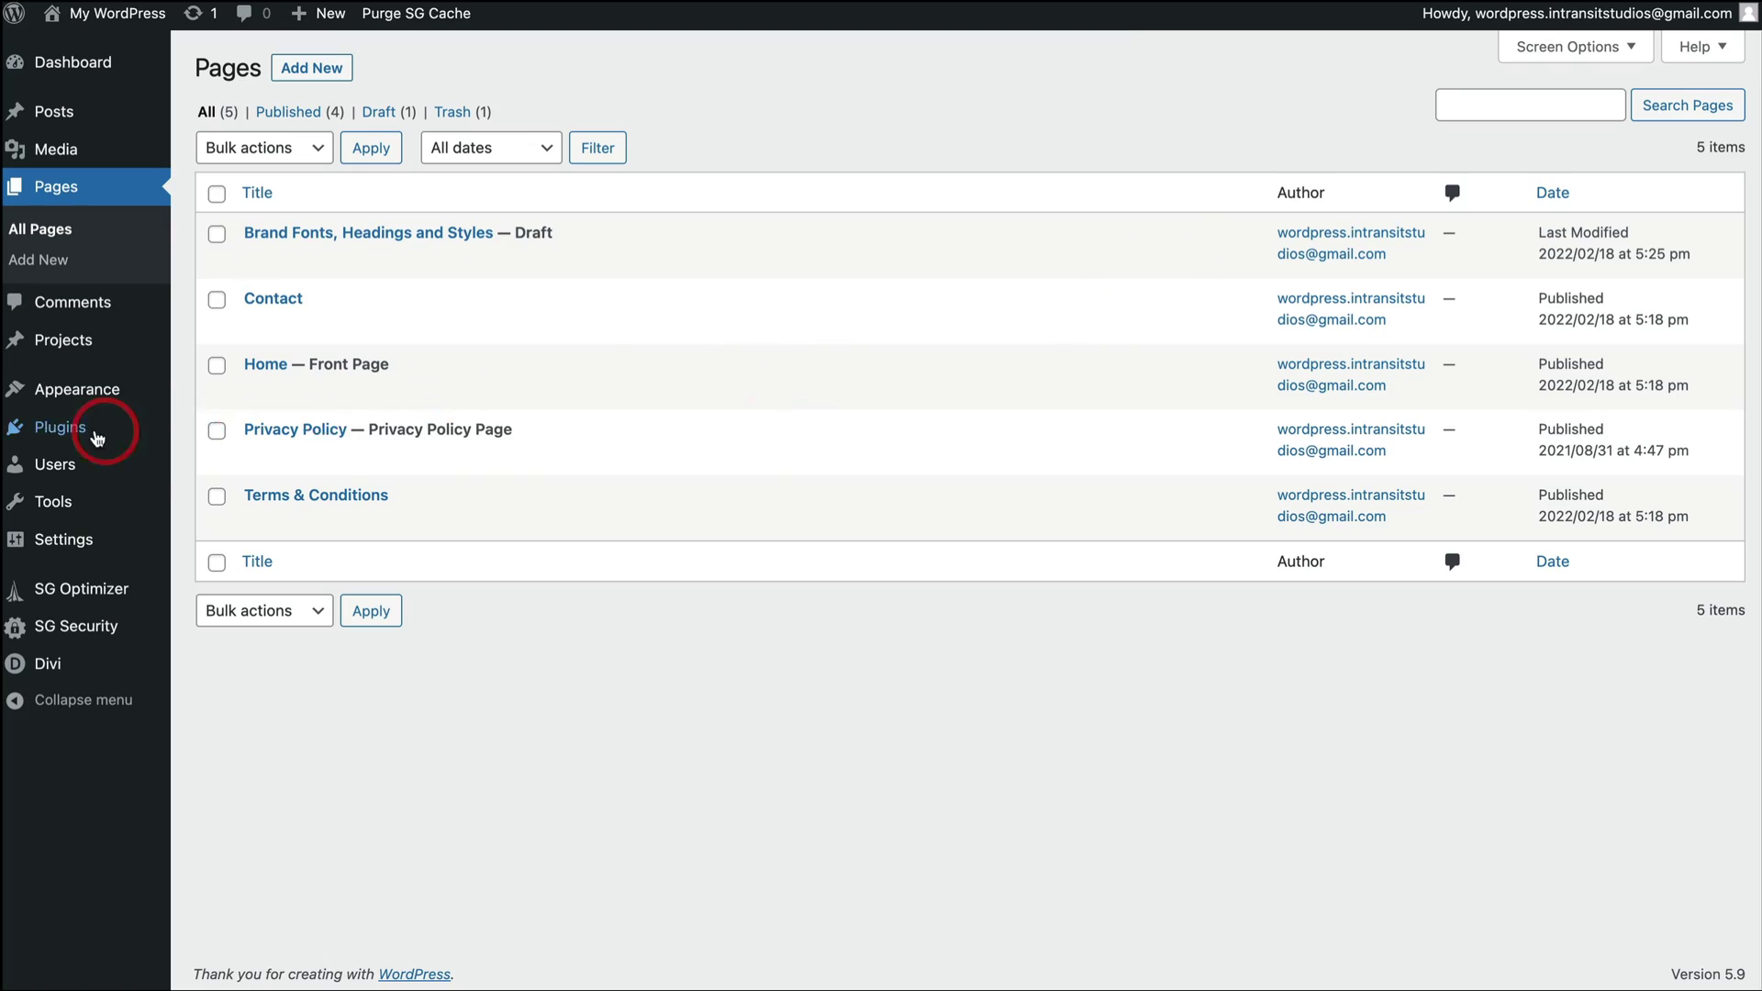
Open Installed Plugins to see Classic Editor and the two SiteGround plugins
{"action": "left_click", "coordinate": [83, 429]}
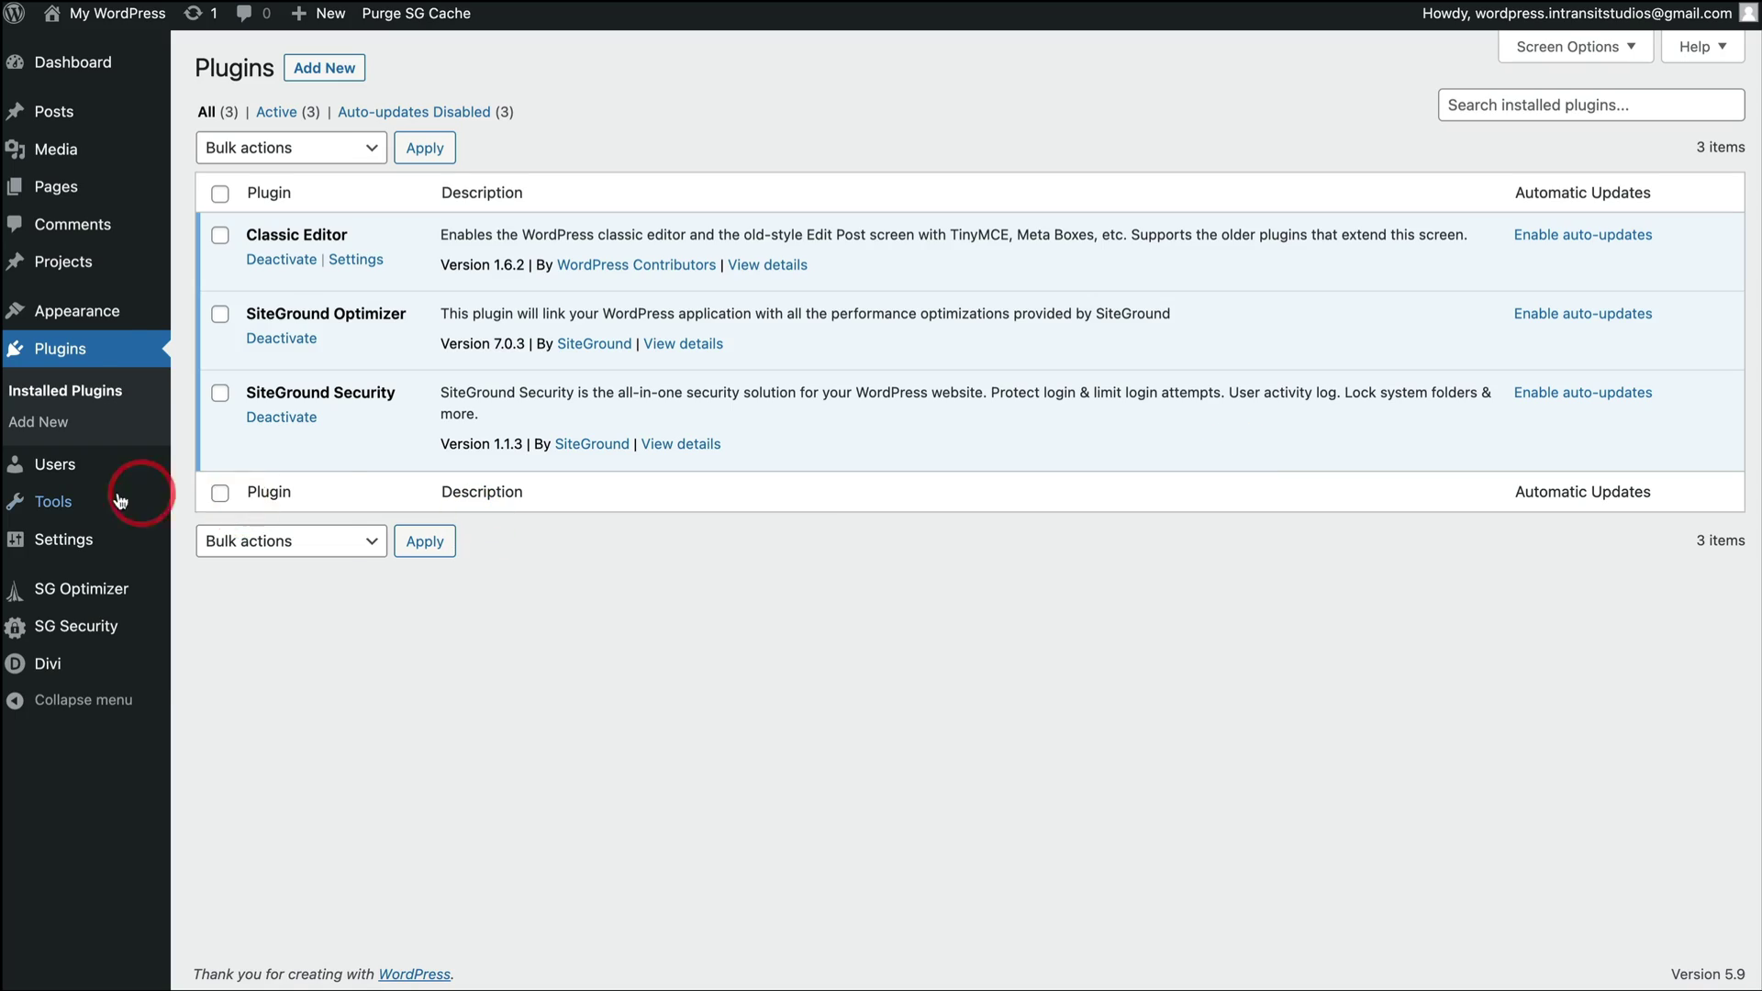
Go to Appearance > Themes to view the installed themes
{"action": "mouse_move", "coordinate": [101, 322]}
{"action": "left_click", "coordinate": [229, 314]}
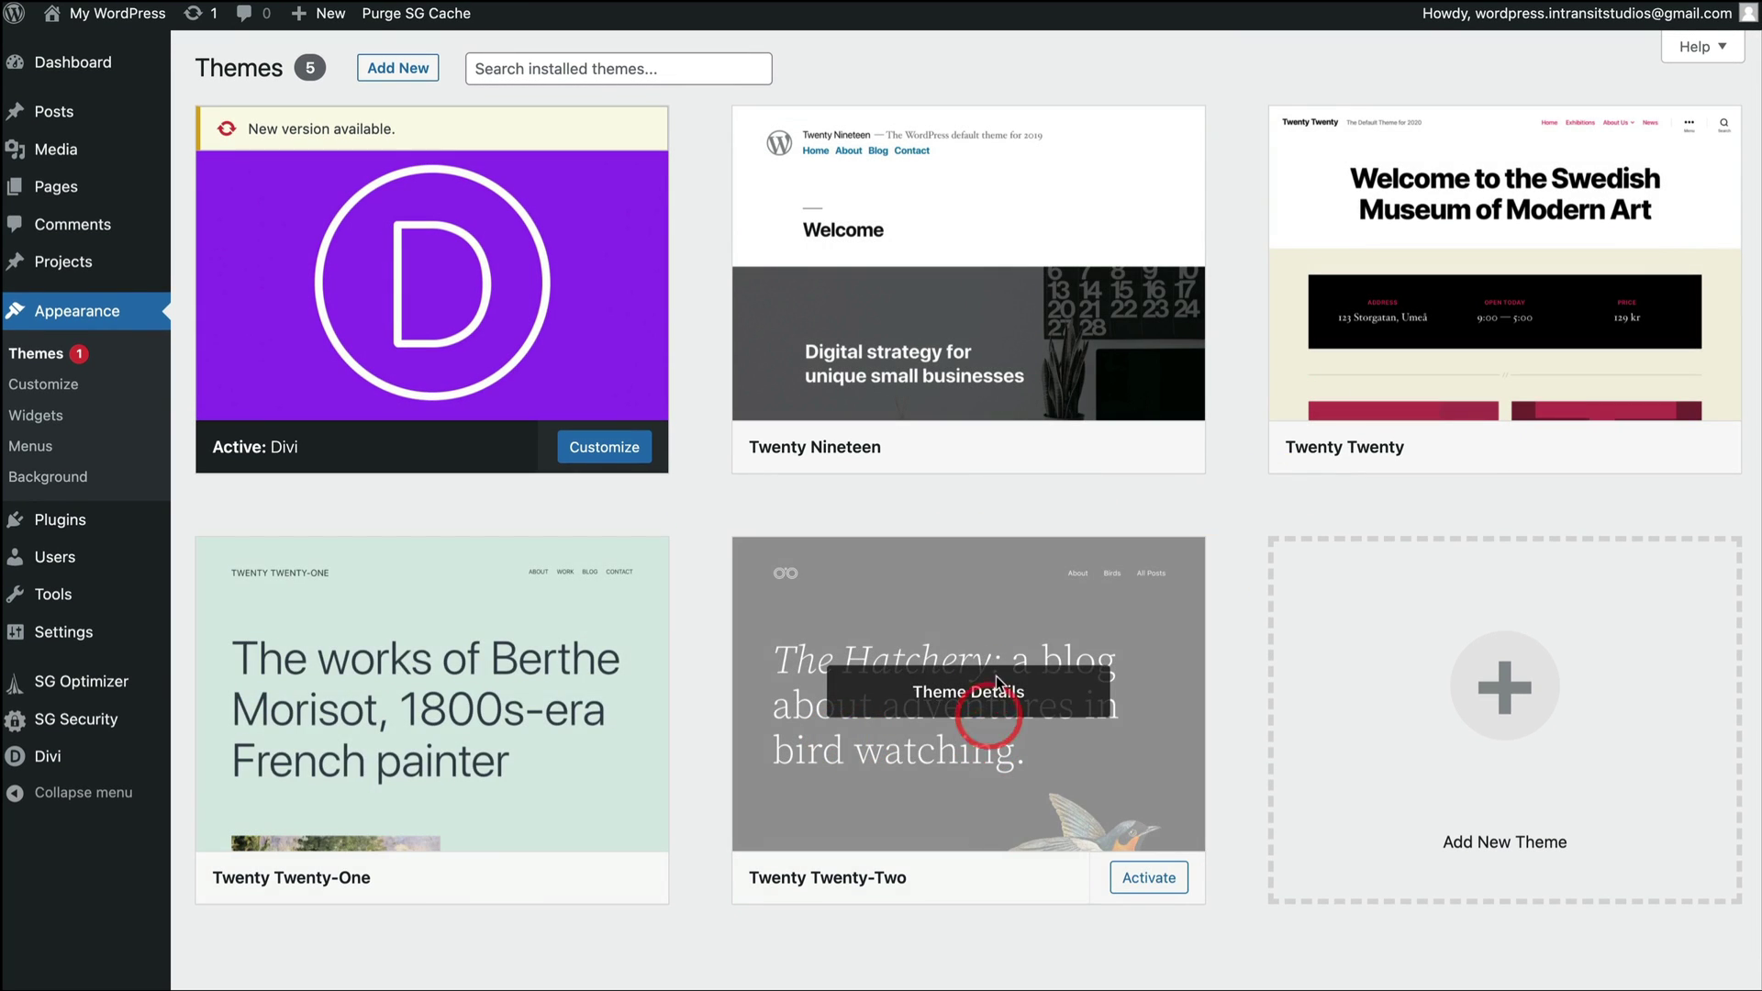
Delete the Twenty Twenty-Two theme from its Theme Details and confirm the deletion
{"action": "scroll", "coordinate": [532, 681], "scroll_direction": "down", "scroll_amount": 1}
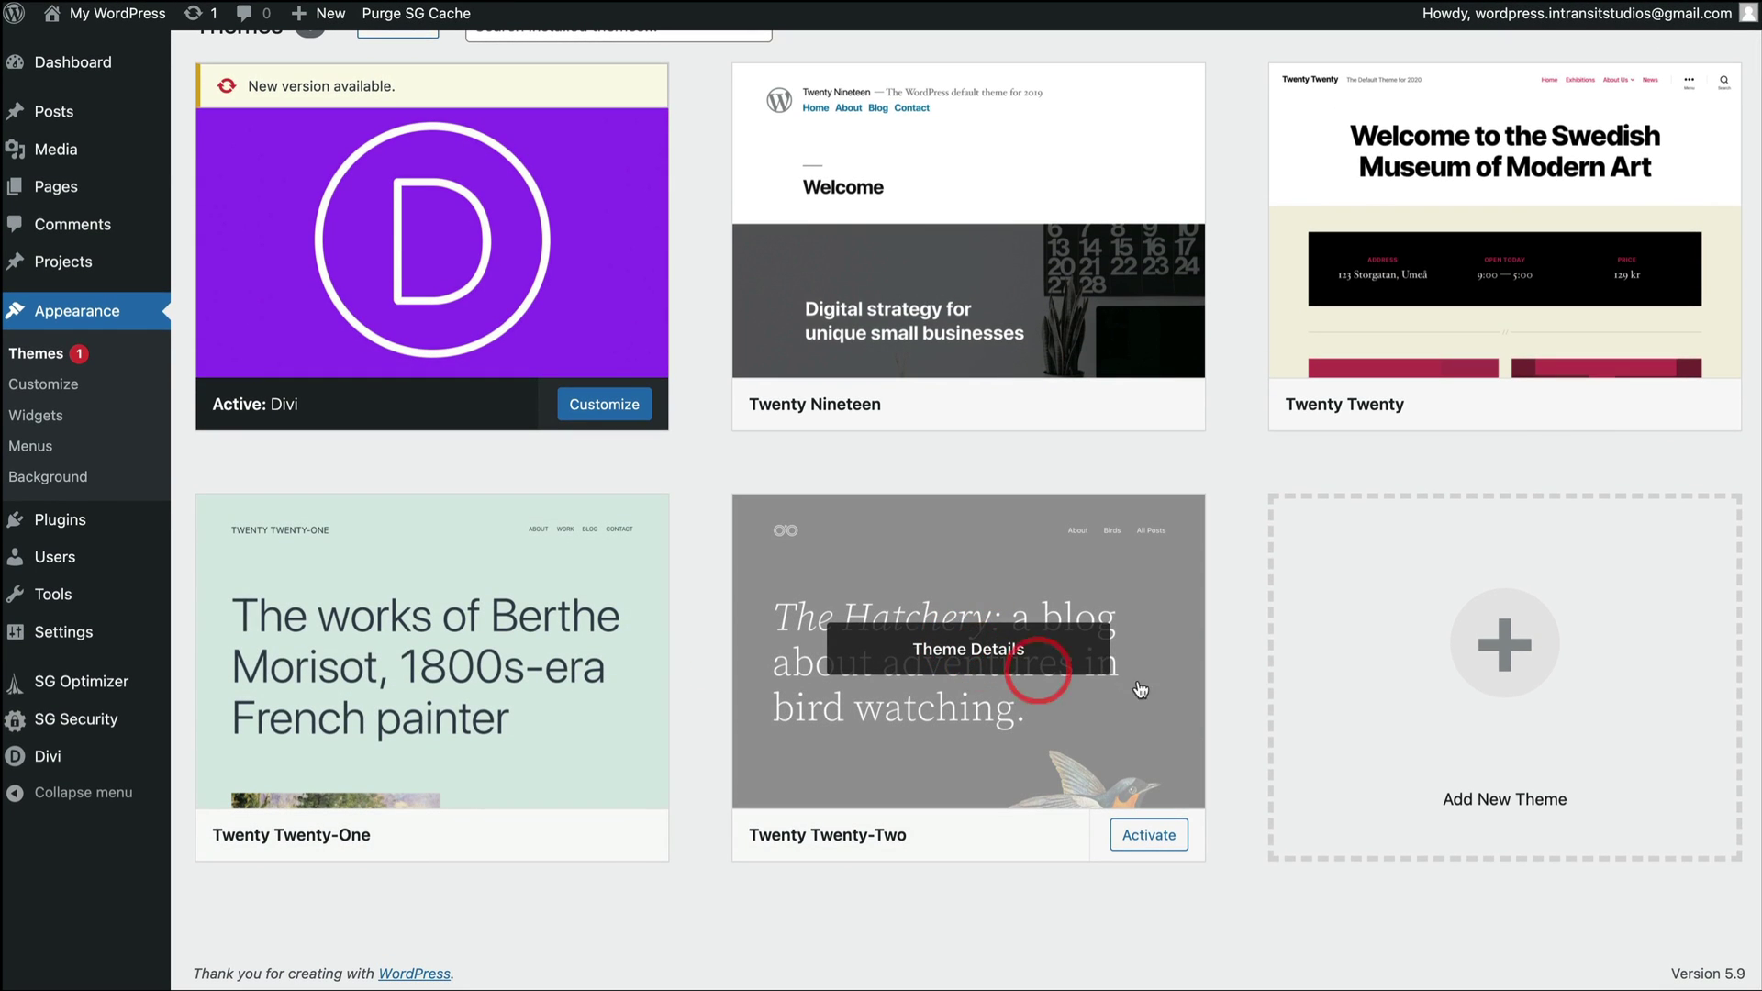
{"action": "left_click", "coordinate": [978, 668]}
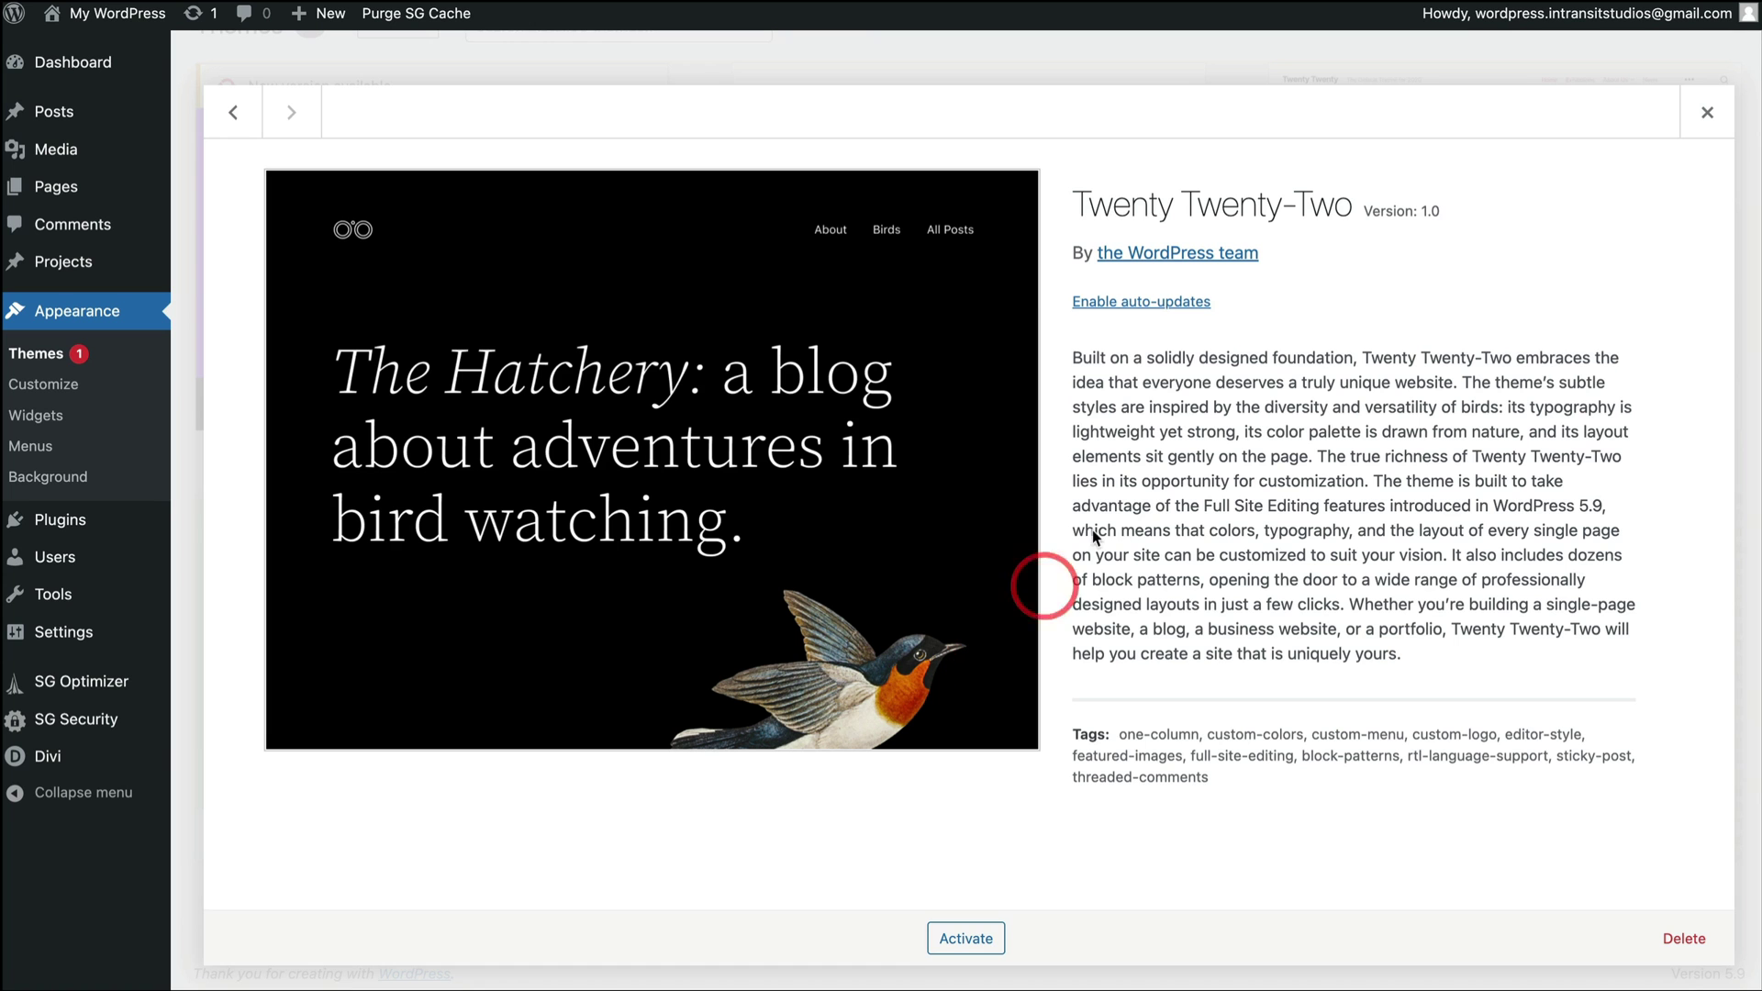
{"action": "left_click", "coordinate": [1684, 938]}
{"action": "left_click", "coordinate": [1064, 106]}
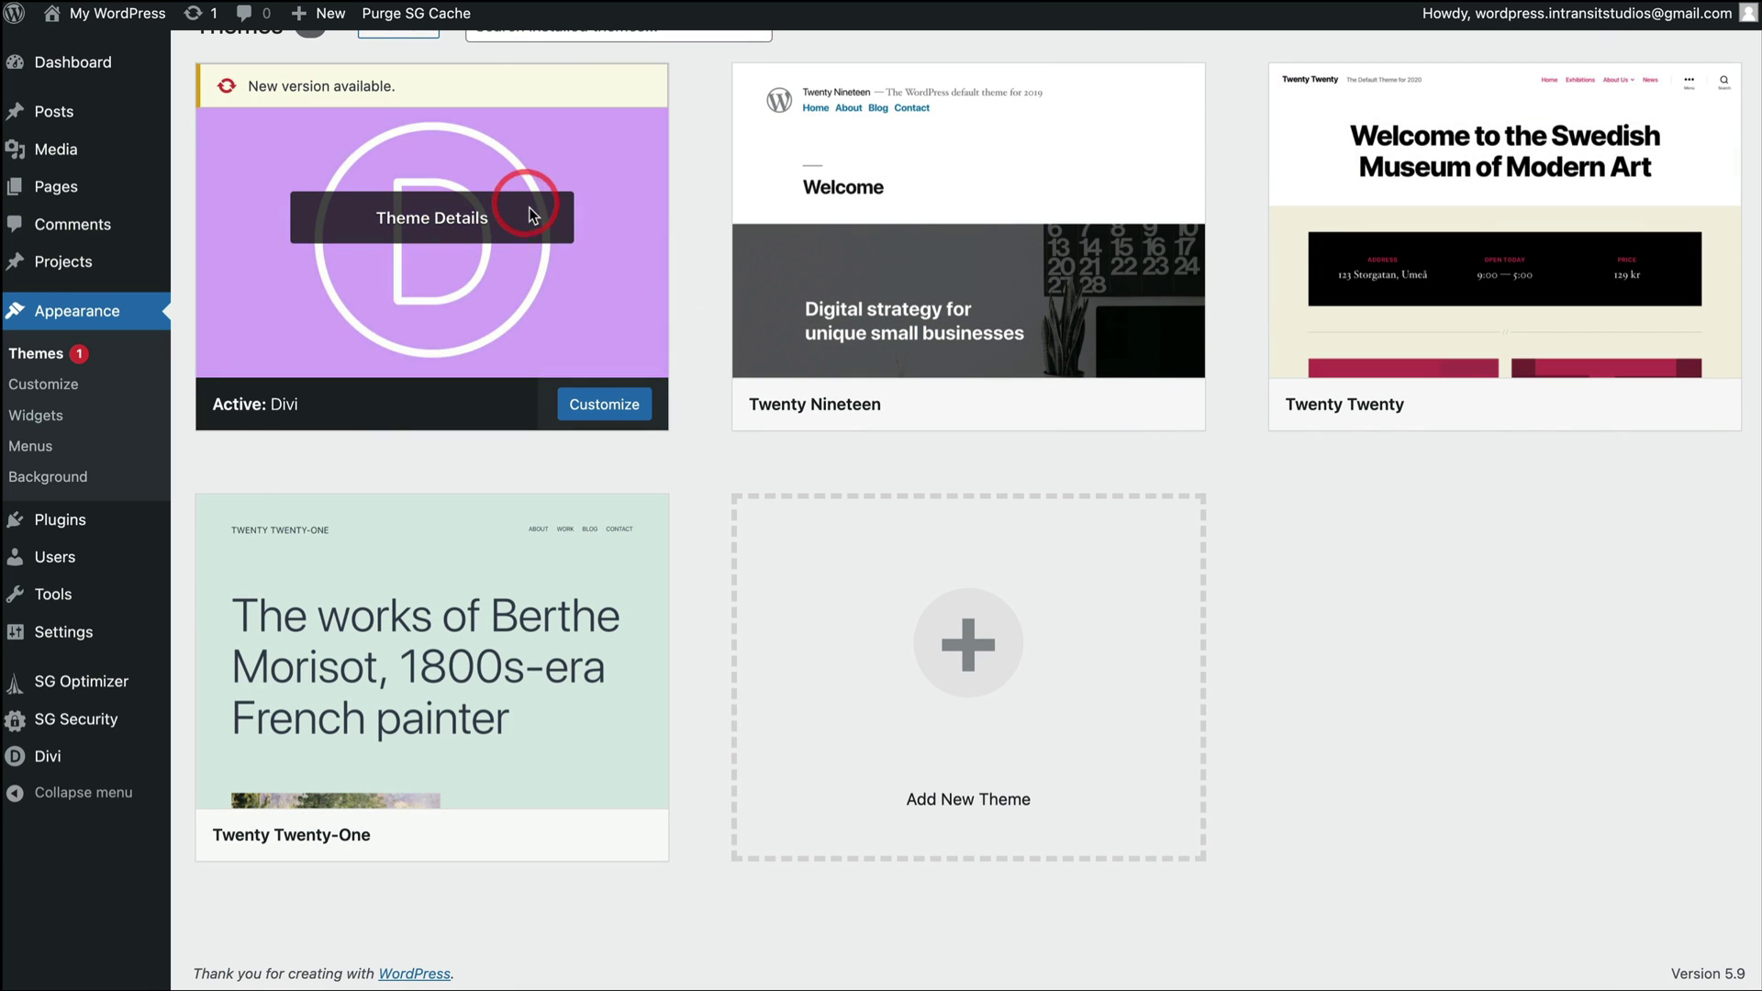
{"action": "scroll", "coordinate": [487, 209], "scroll_direction": "up", "scroll_amount": 1}
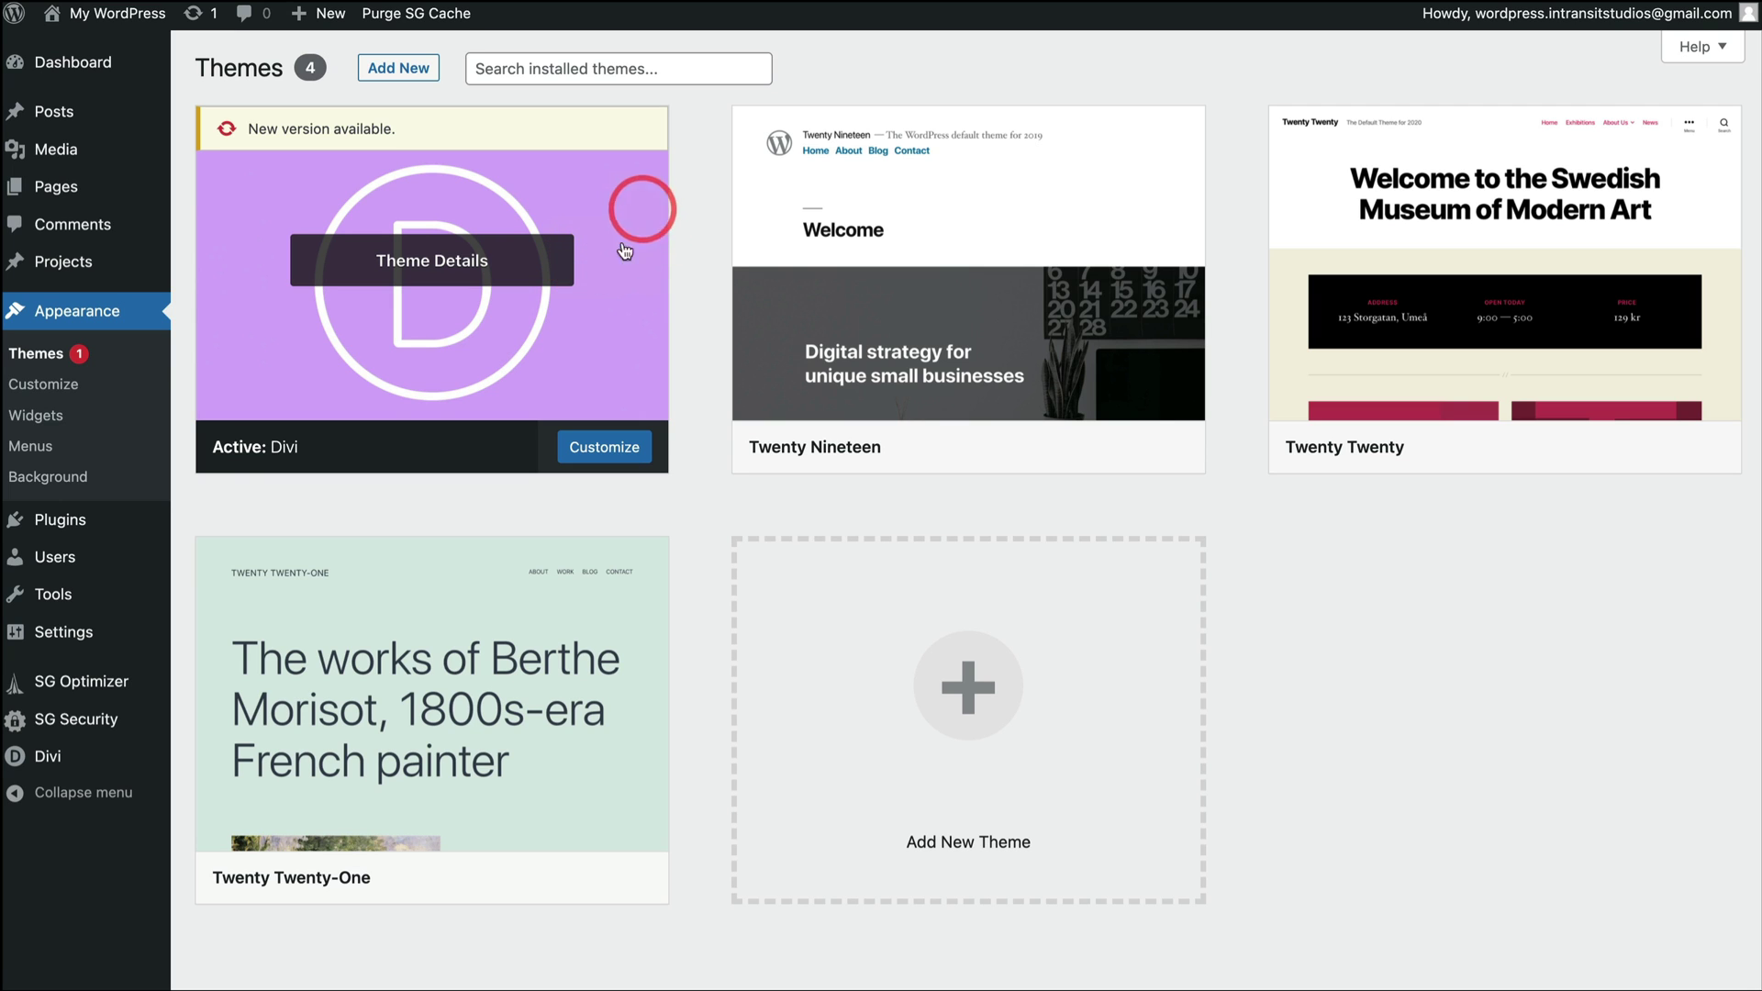
{"action": "mouse_move", "coordinate": [62, 763]}
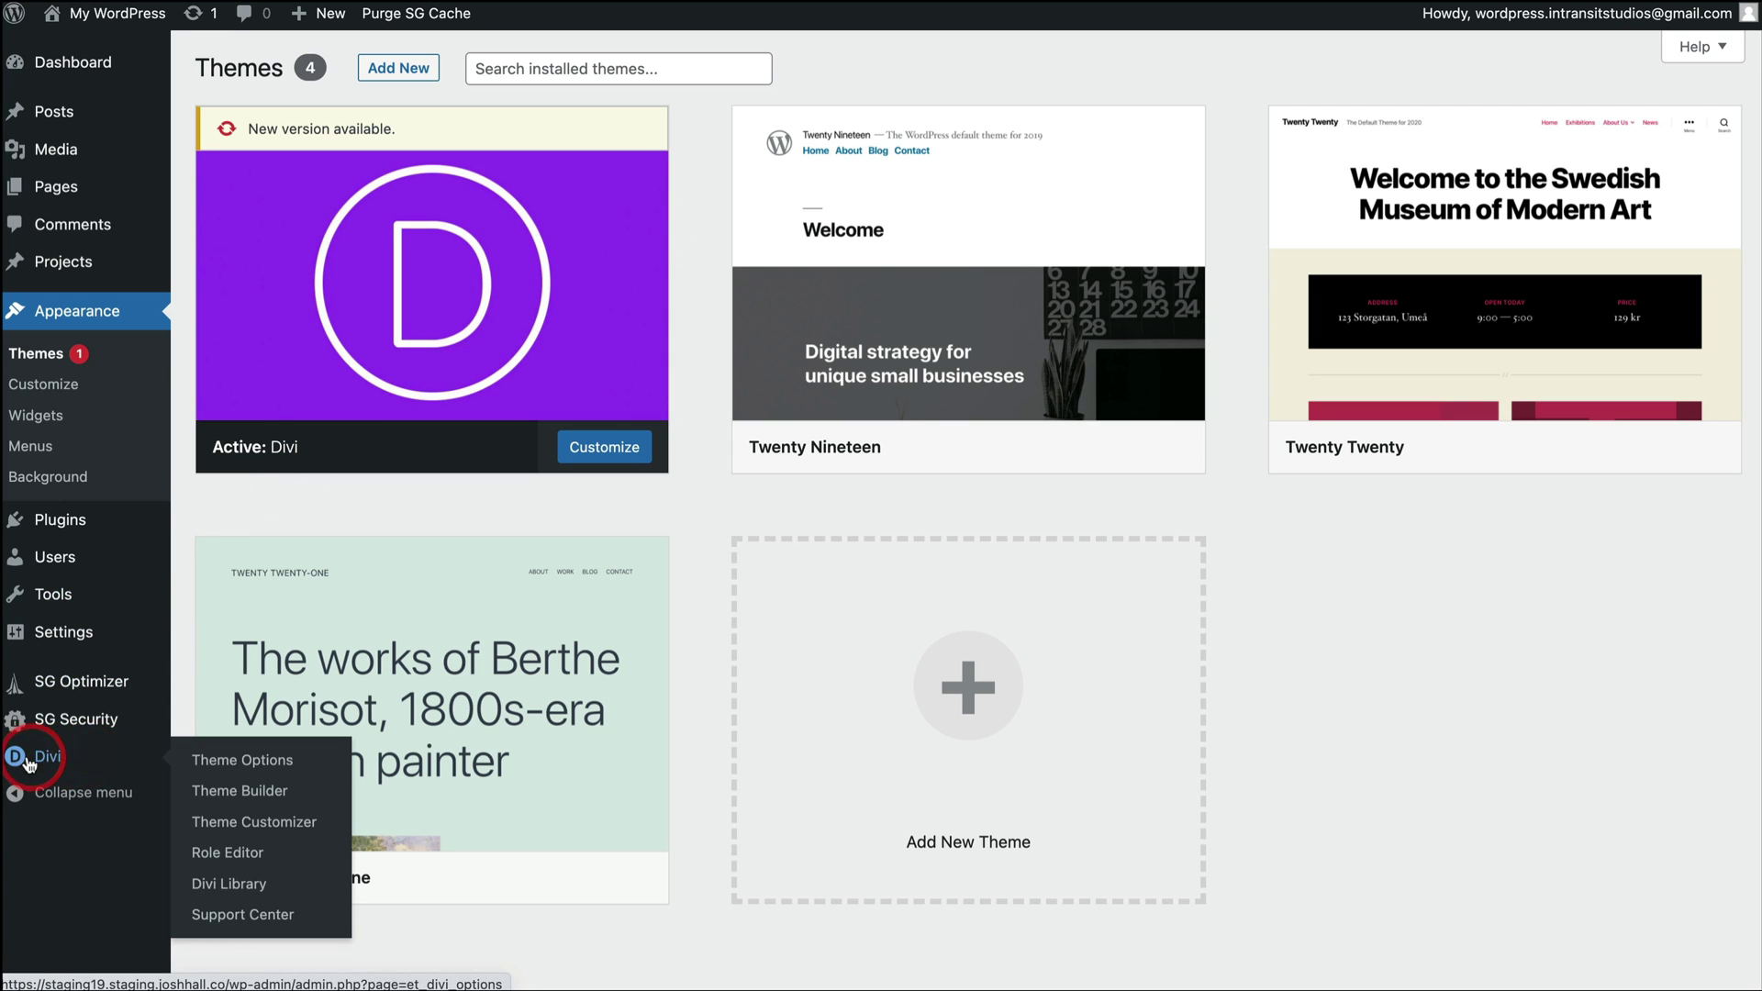
Open Divi Theme Options and scroll through its General tab settings
{"action": "left_click", "coordinate": [217, 771]}
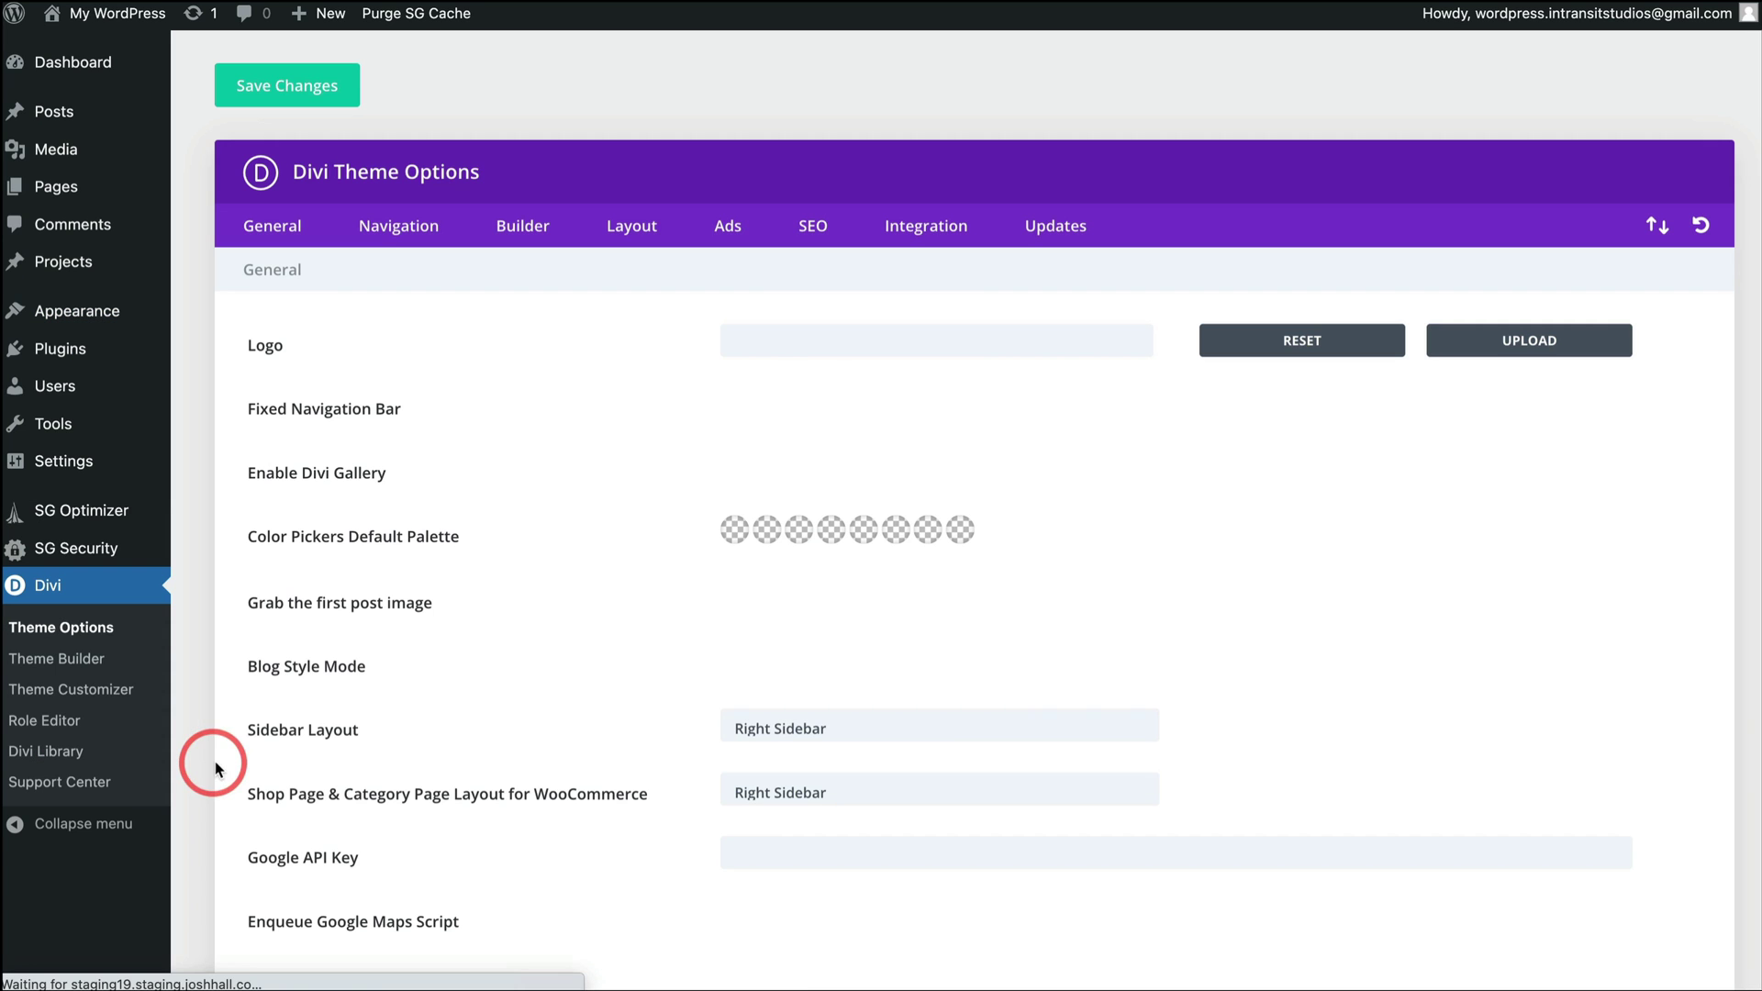
{"action": "scroll", "coordinate": [1214, 355], "scroll_direction": "down", "scroll_amount": 5}
{"action": "scroll", "coordinate": [1101, 356], "scroll_direction": "up", "scroll_amount": 6}
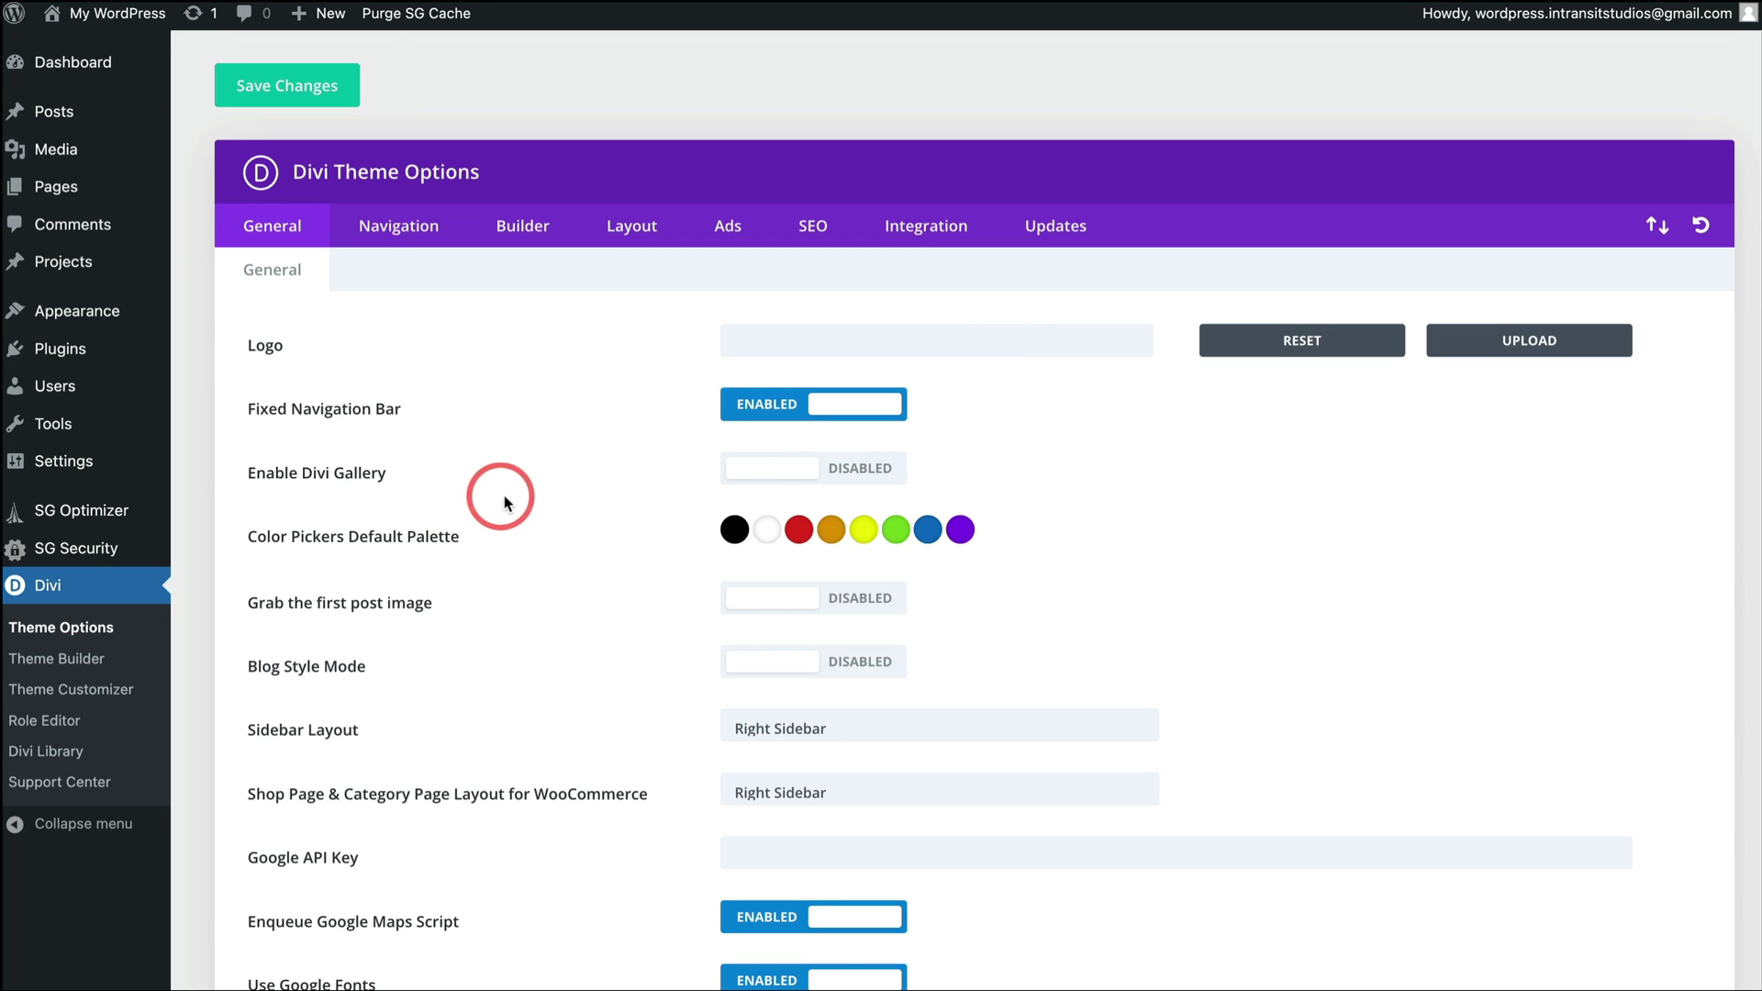
{"action": "scroll", "coordinate": [518, 491], "scroll_direction": "down", "scroll_amount": 8}
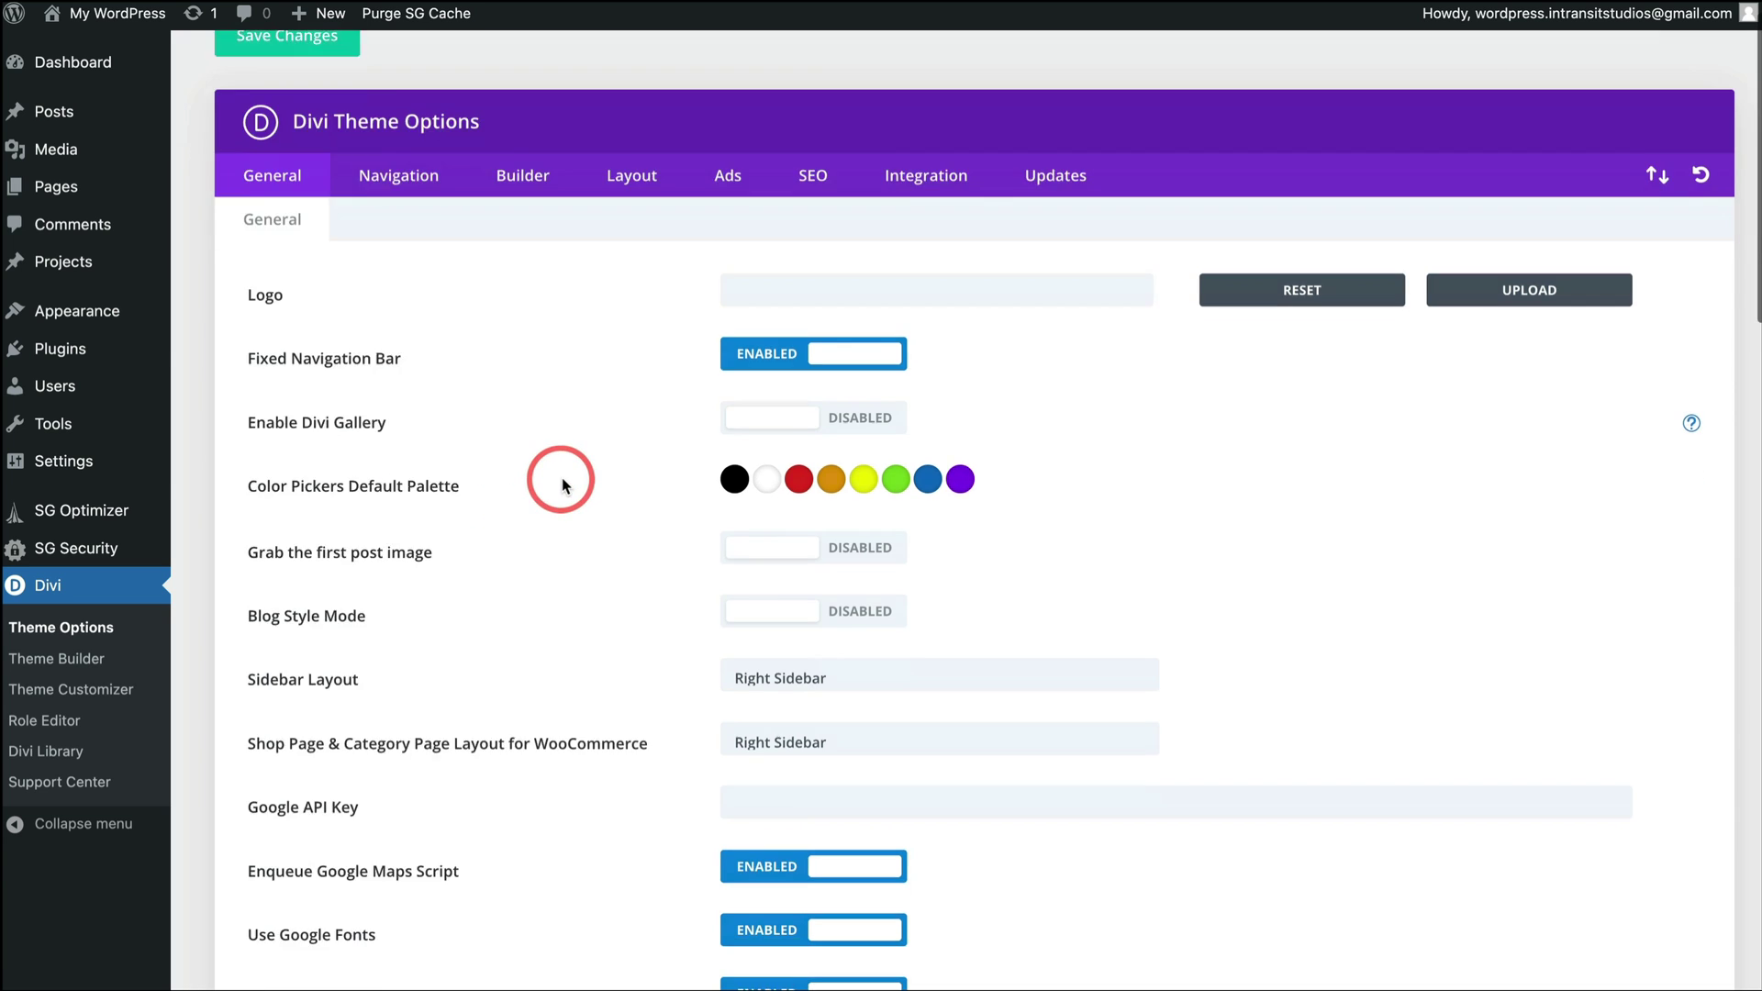
{"action": "scroll", "coordinate": [509, 254], "scroll_direction": "down", "scroll_amount": 7}
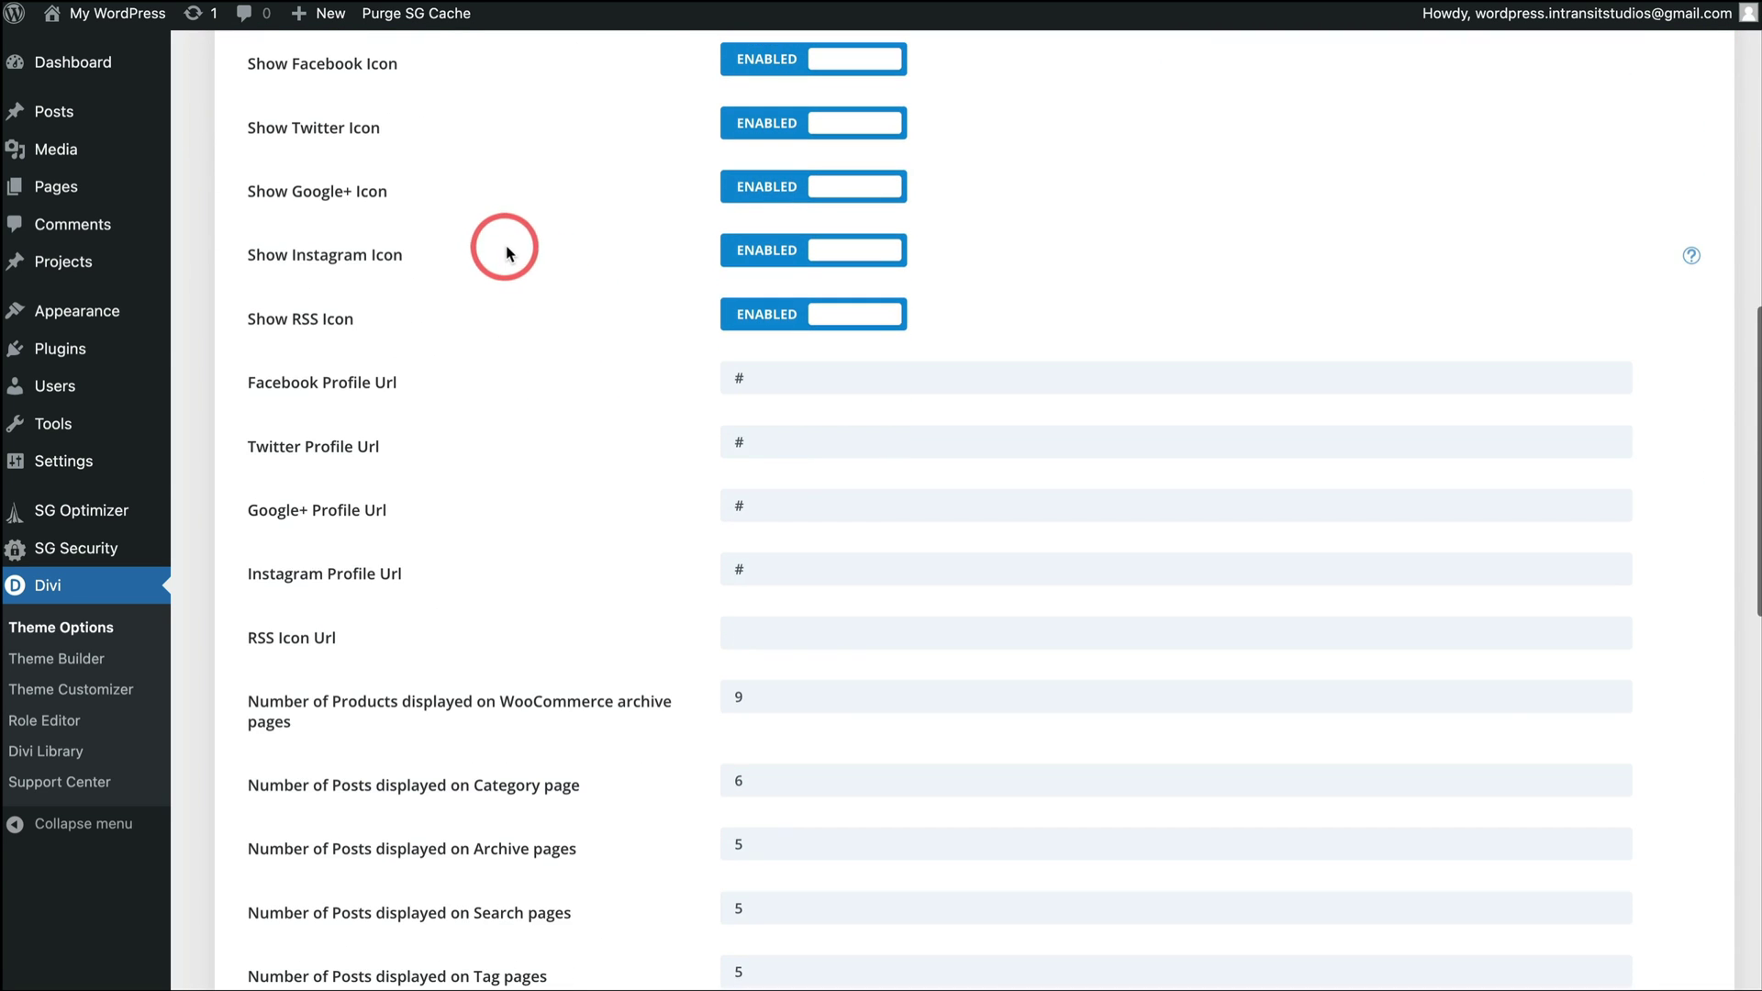
{"action": "scroll", "coordinate": [688, 307], "scroll_direction": "down", "scroll_amount": 5}
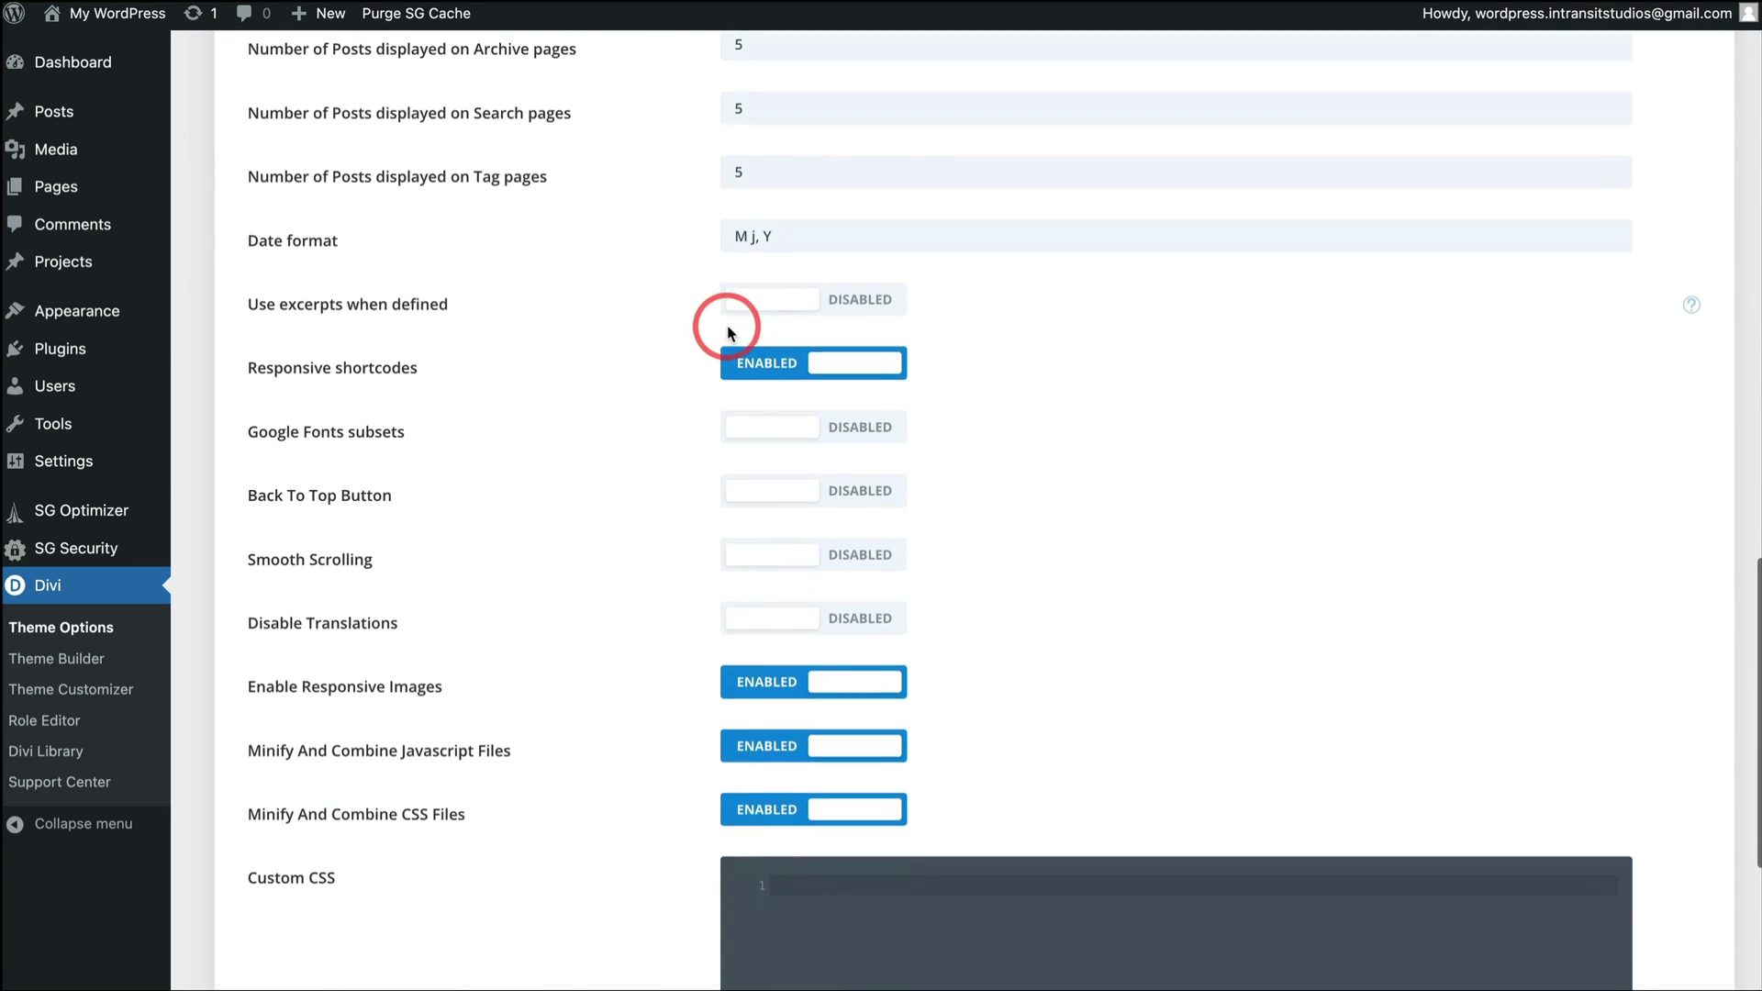
{"action": "scroll", "coordinate": [669, 315], "scroll_direction": "up", "scroll_amount": 20}
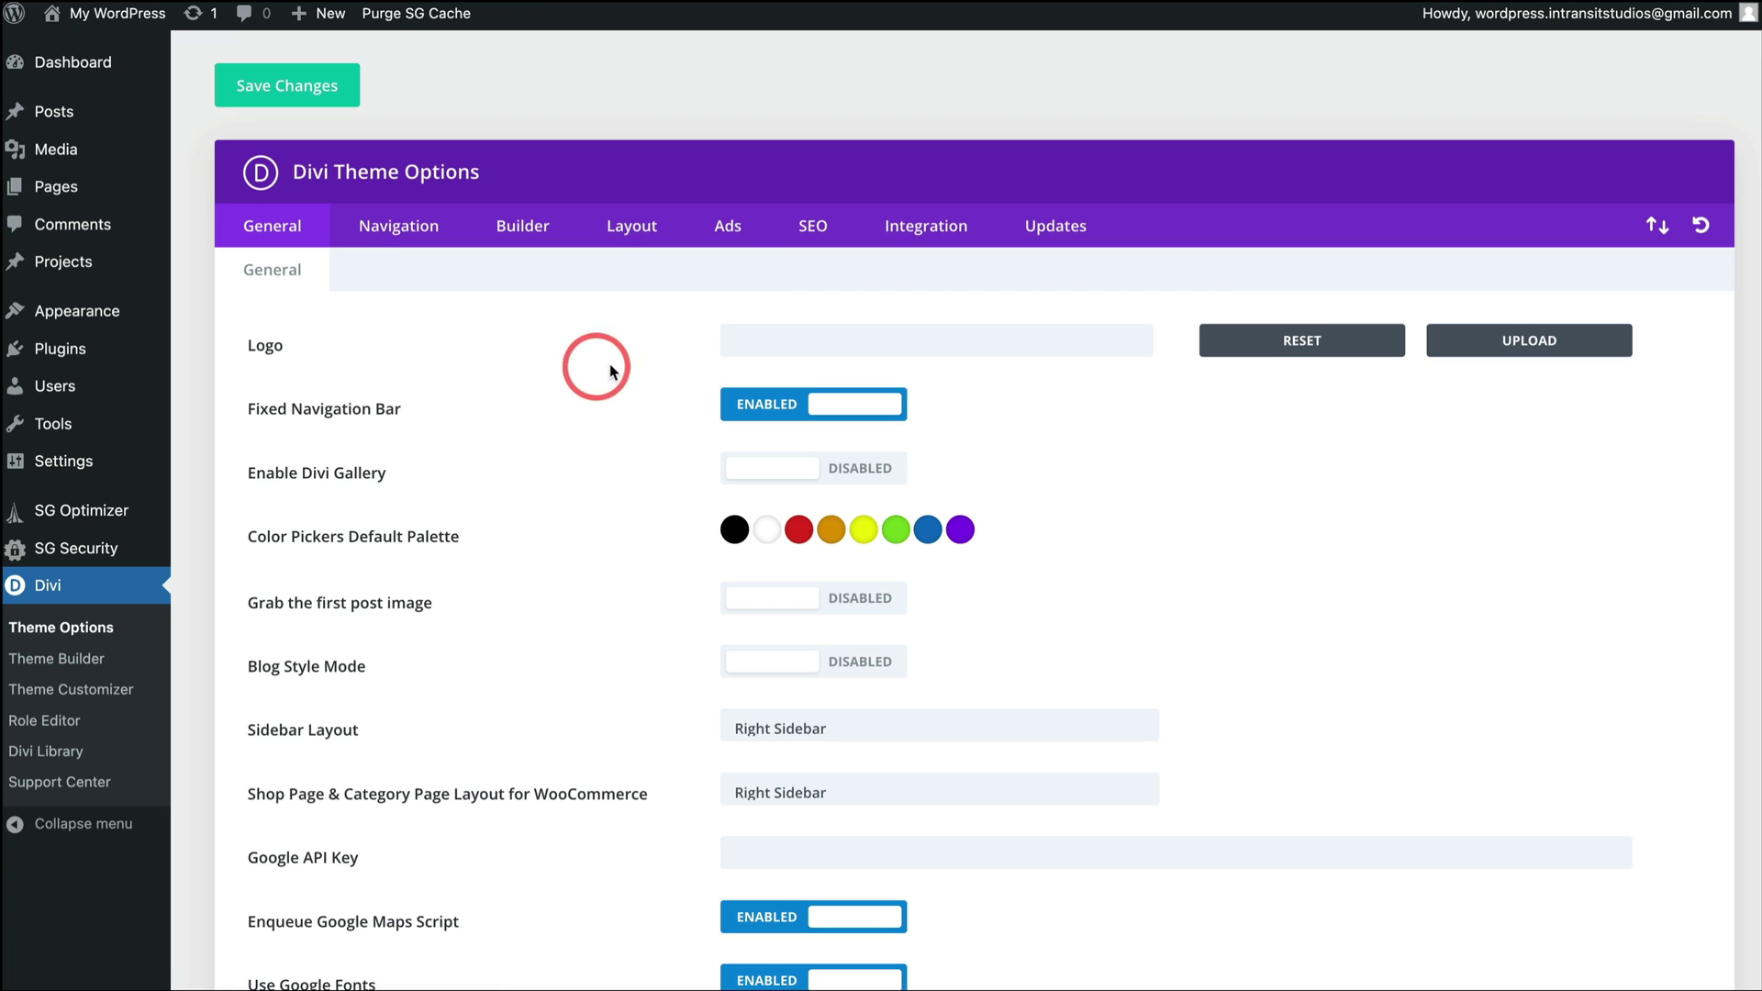
Go from the Divi menu to the Divi Library and view its empty Layouts list
{"action": "left_click", "coordinate": [99, 659]}
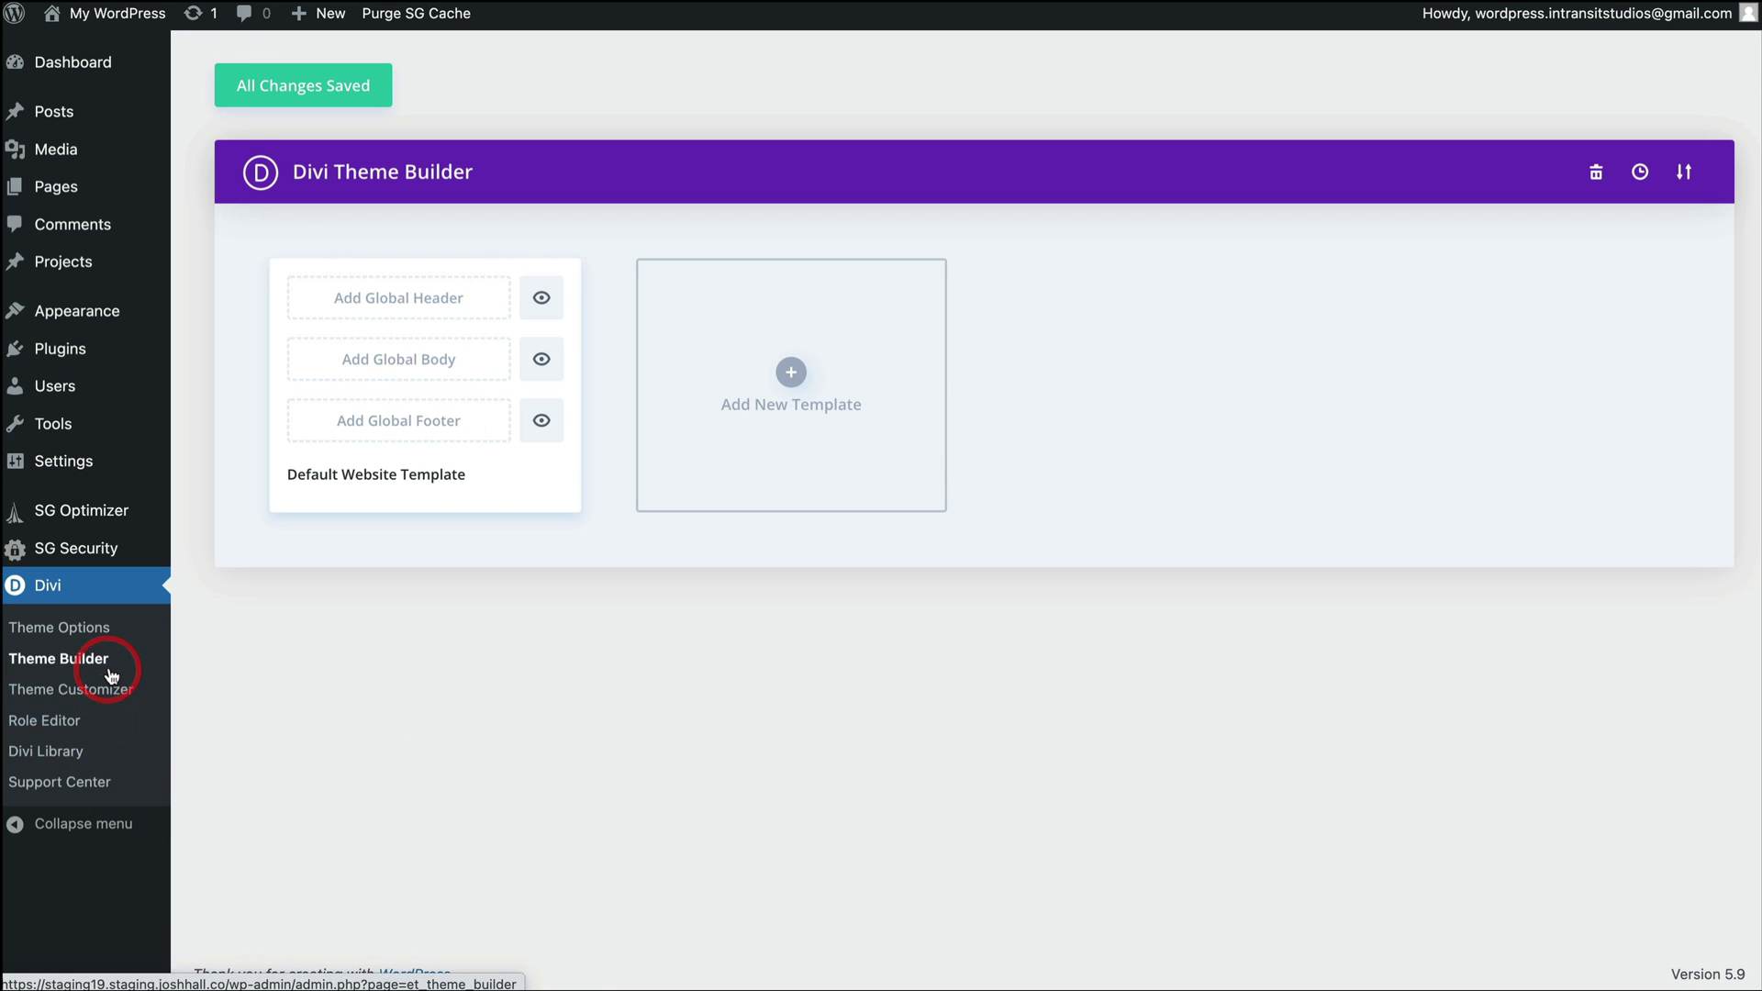
{"action": "left_click", "coordinate": [88, 758]}
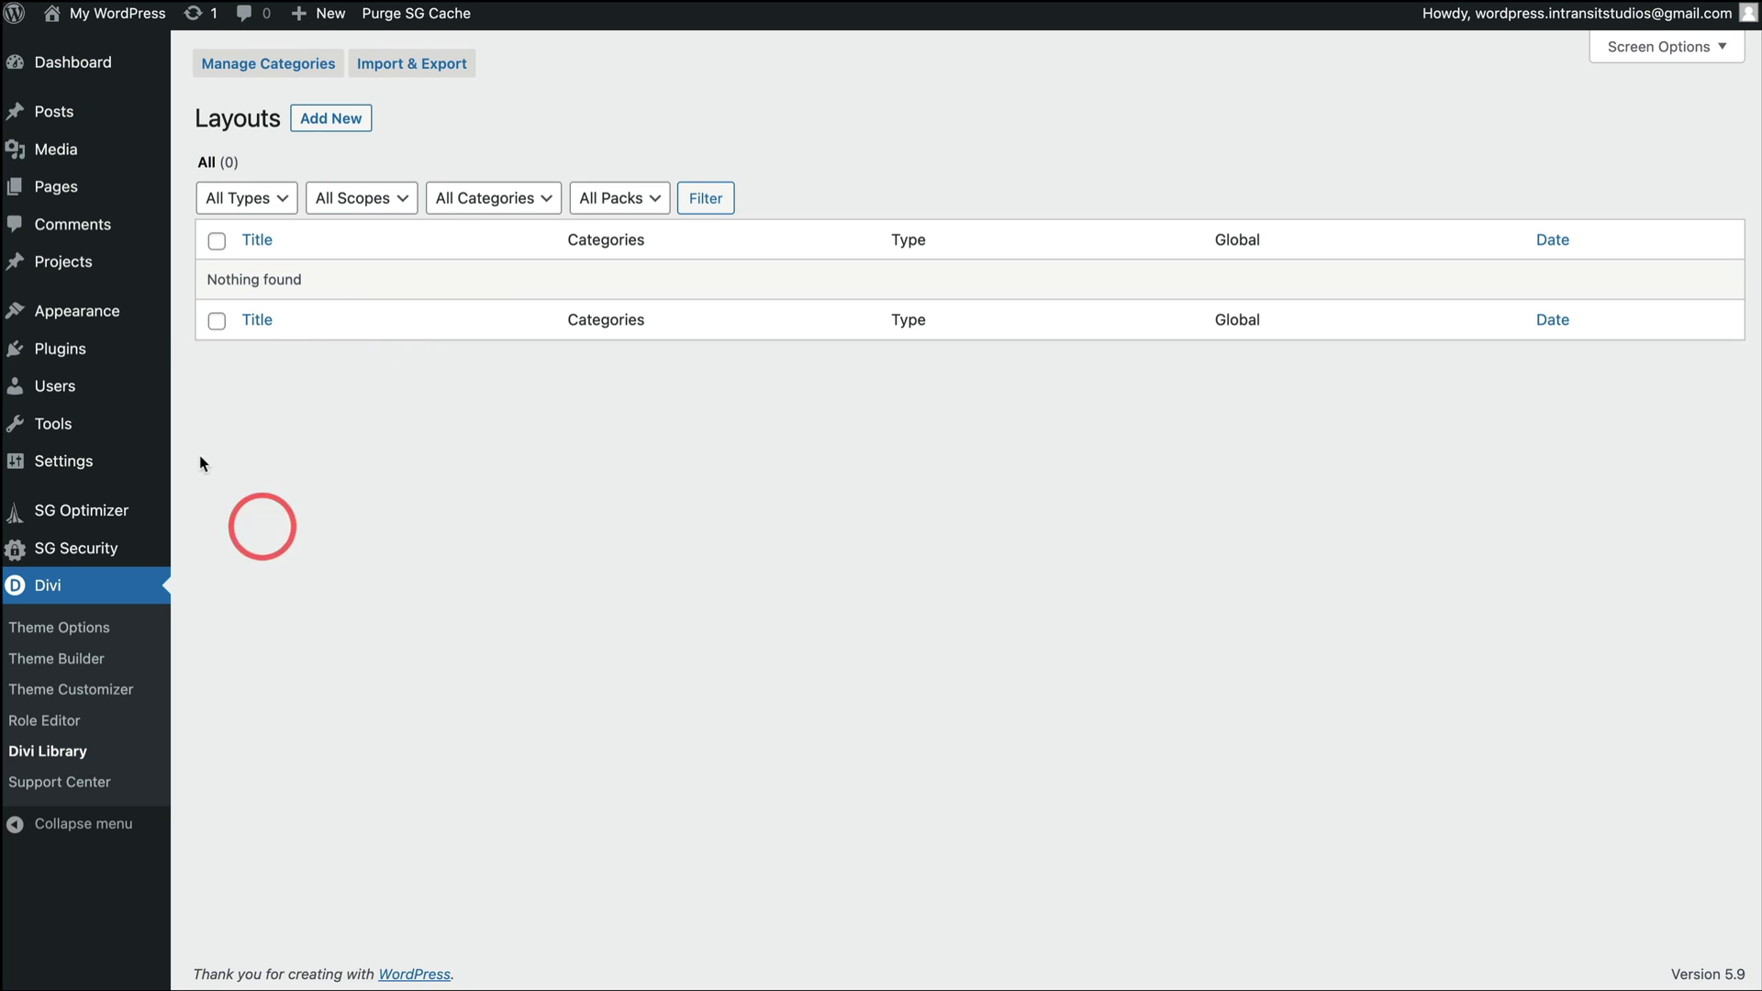
{"action": "mouse_move", "coordinate": [122, 318]}
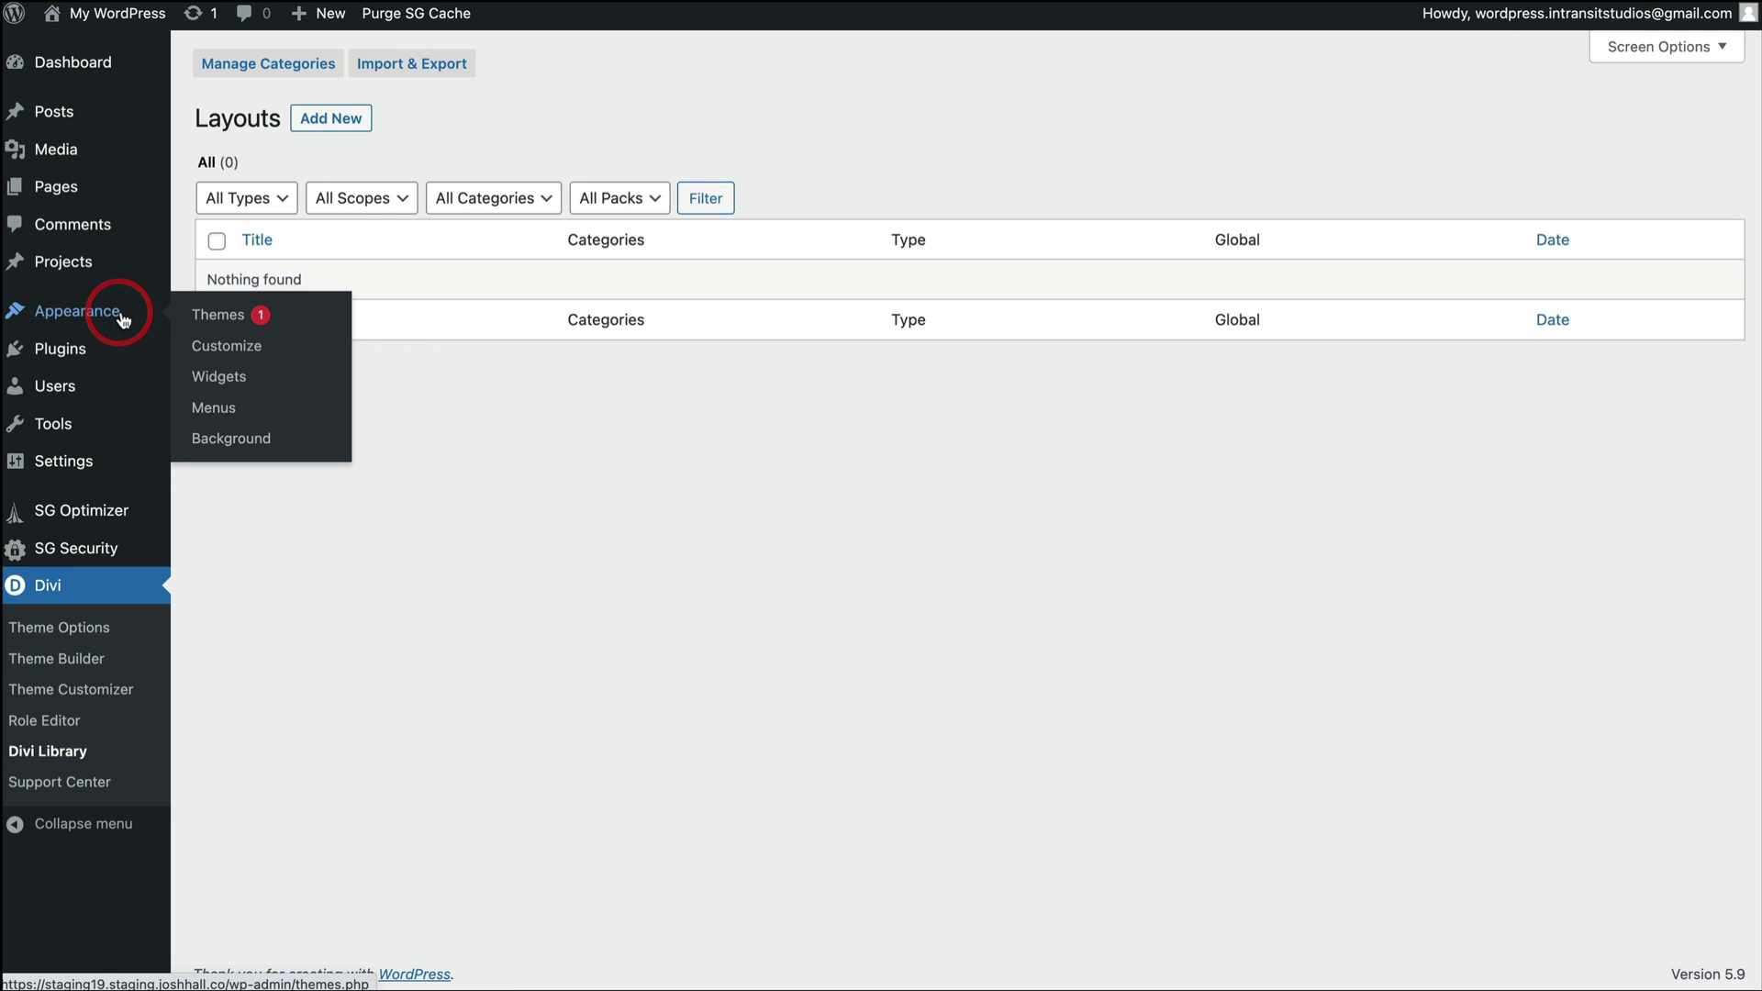
Upload and install Basic-Divi-Child-Theme.zip from Themes > Add New, then activate Divi Child Theme
{"action": "left_click", "coordinate": [218, 316]}
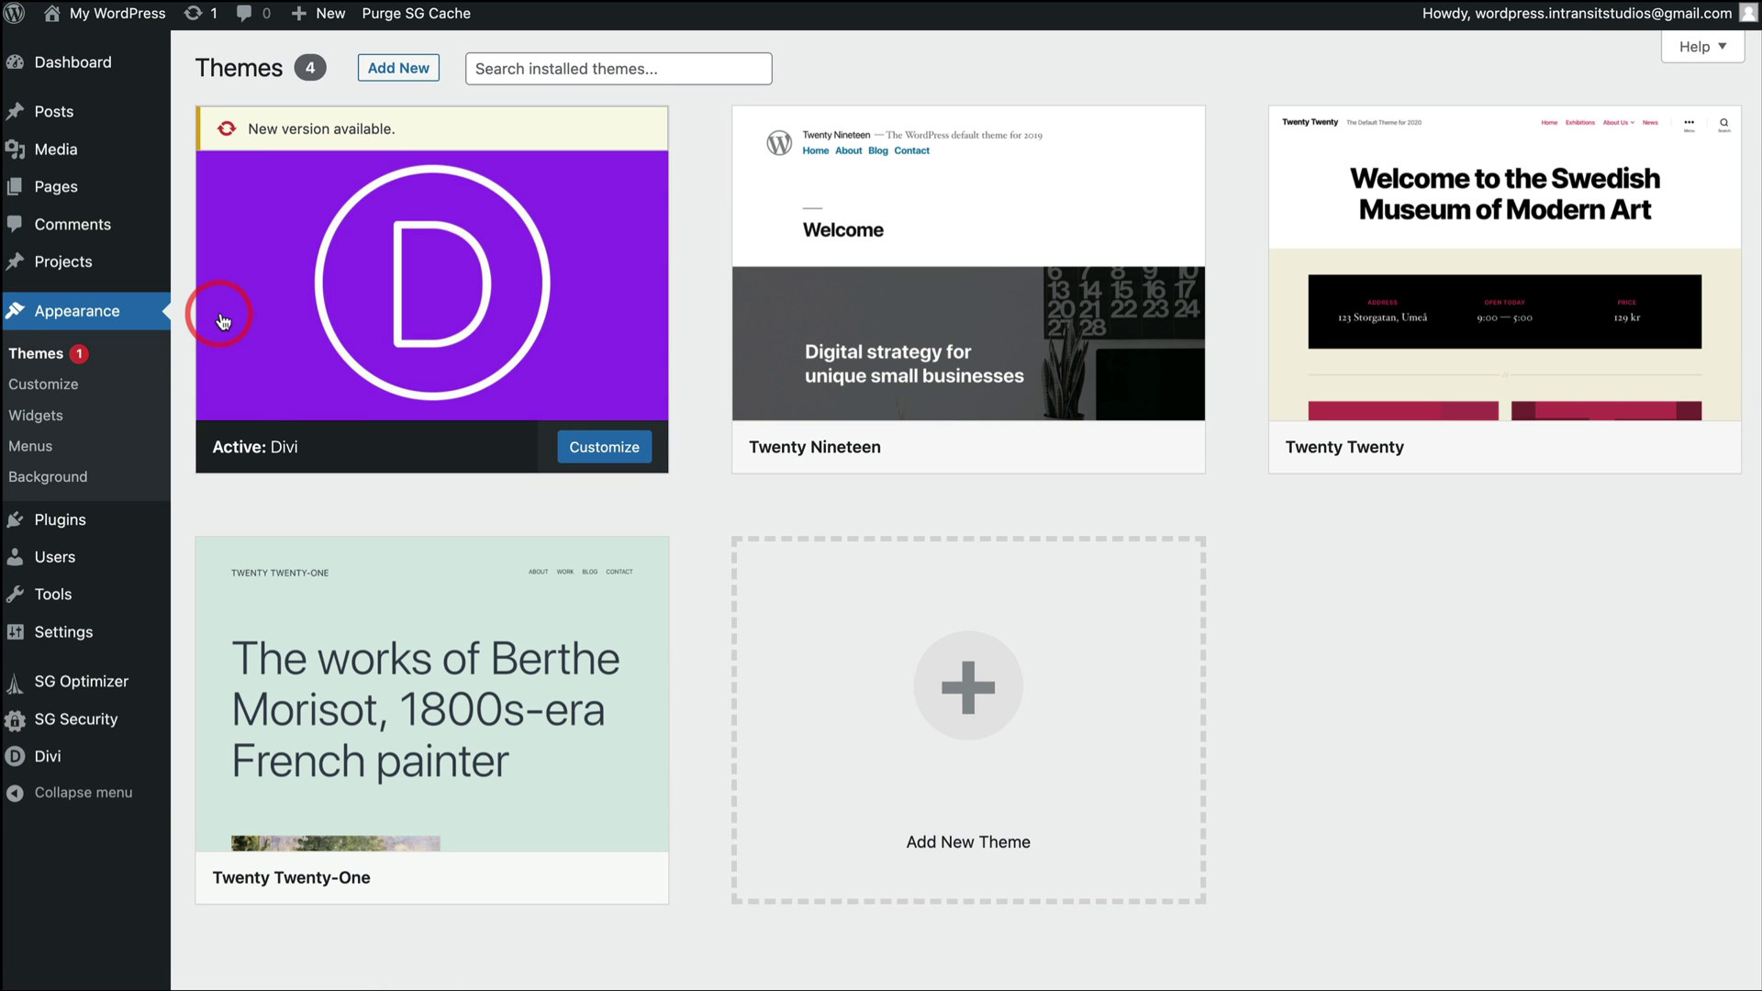
{"action": "mouse_move", "coordinate": [231, 320]}
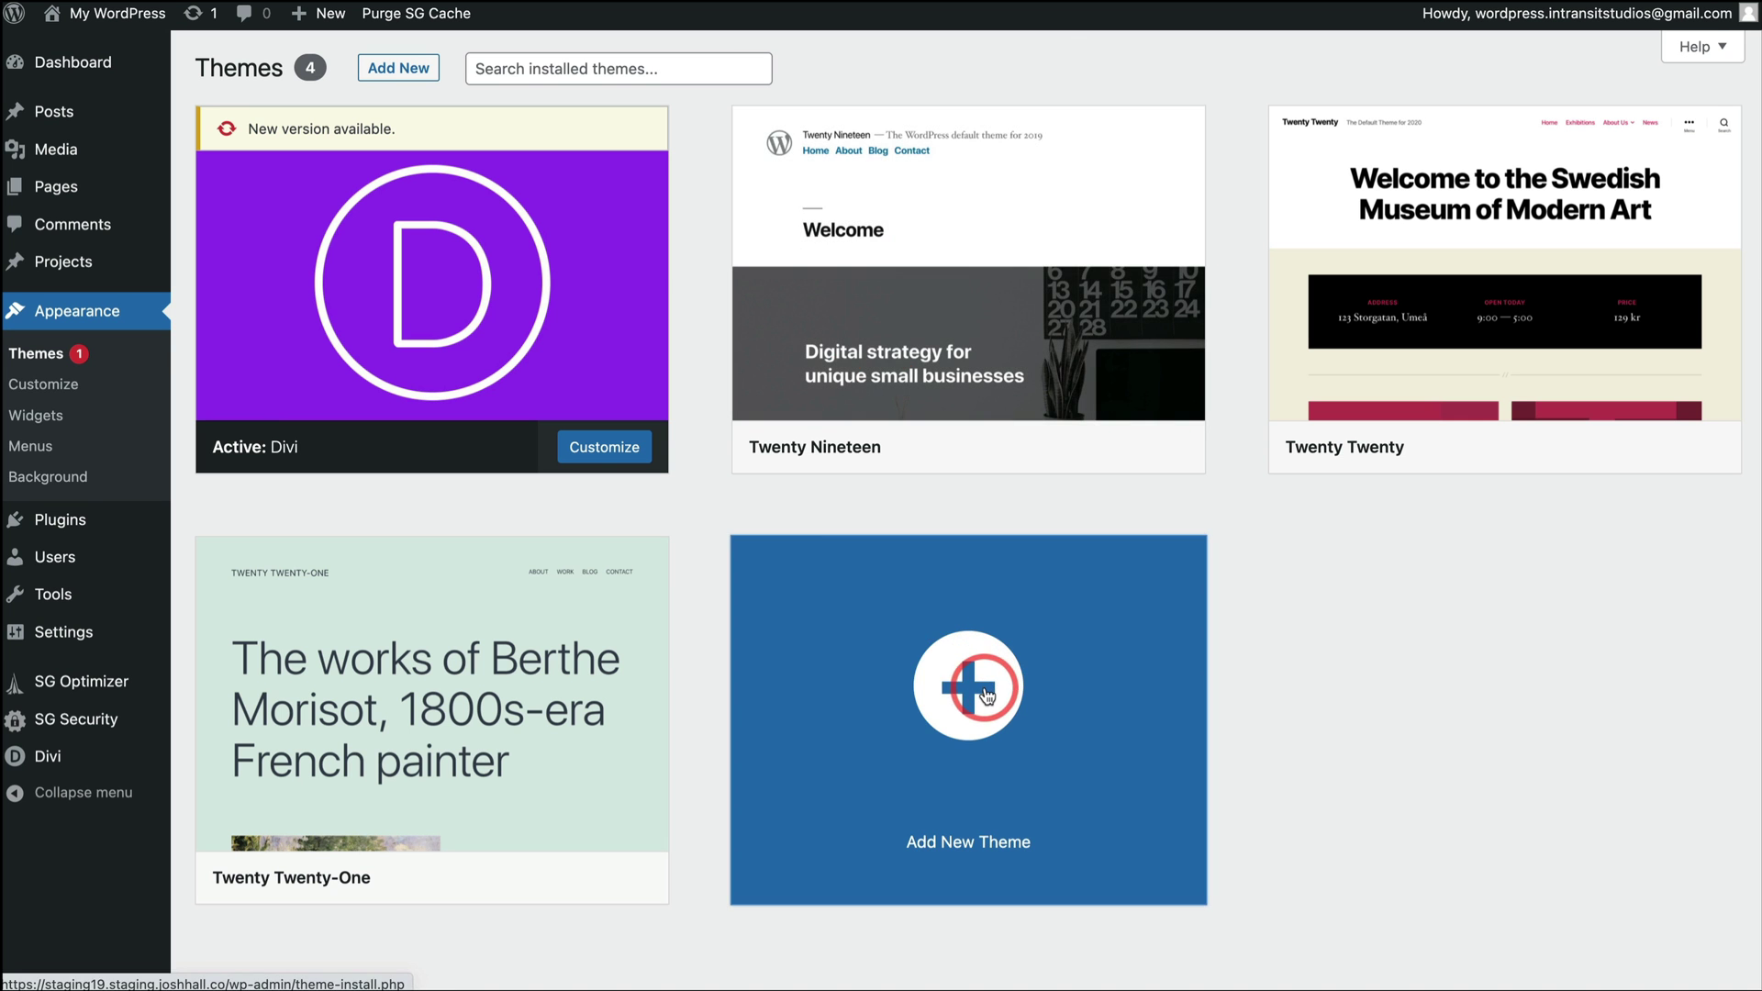
{"action": "left_click", "coordinate": [986, 697]}
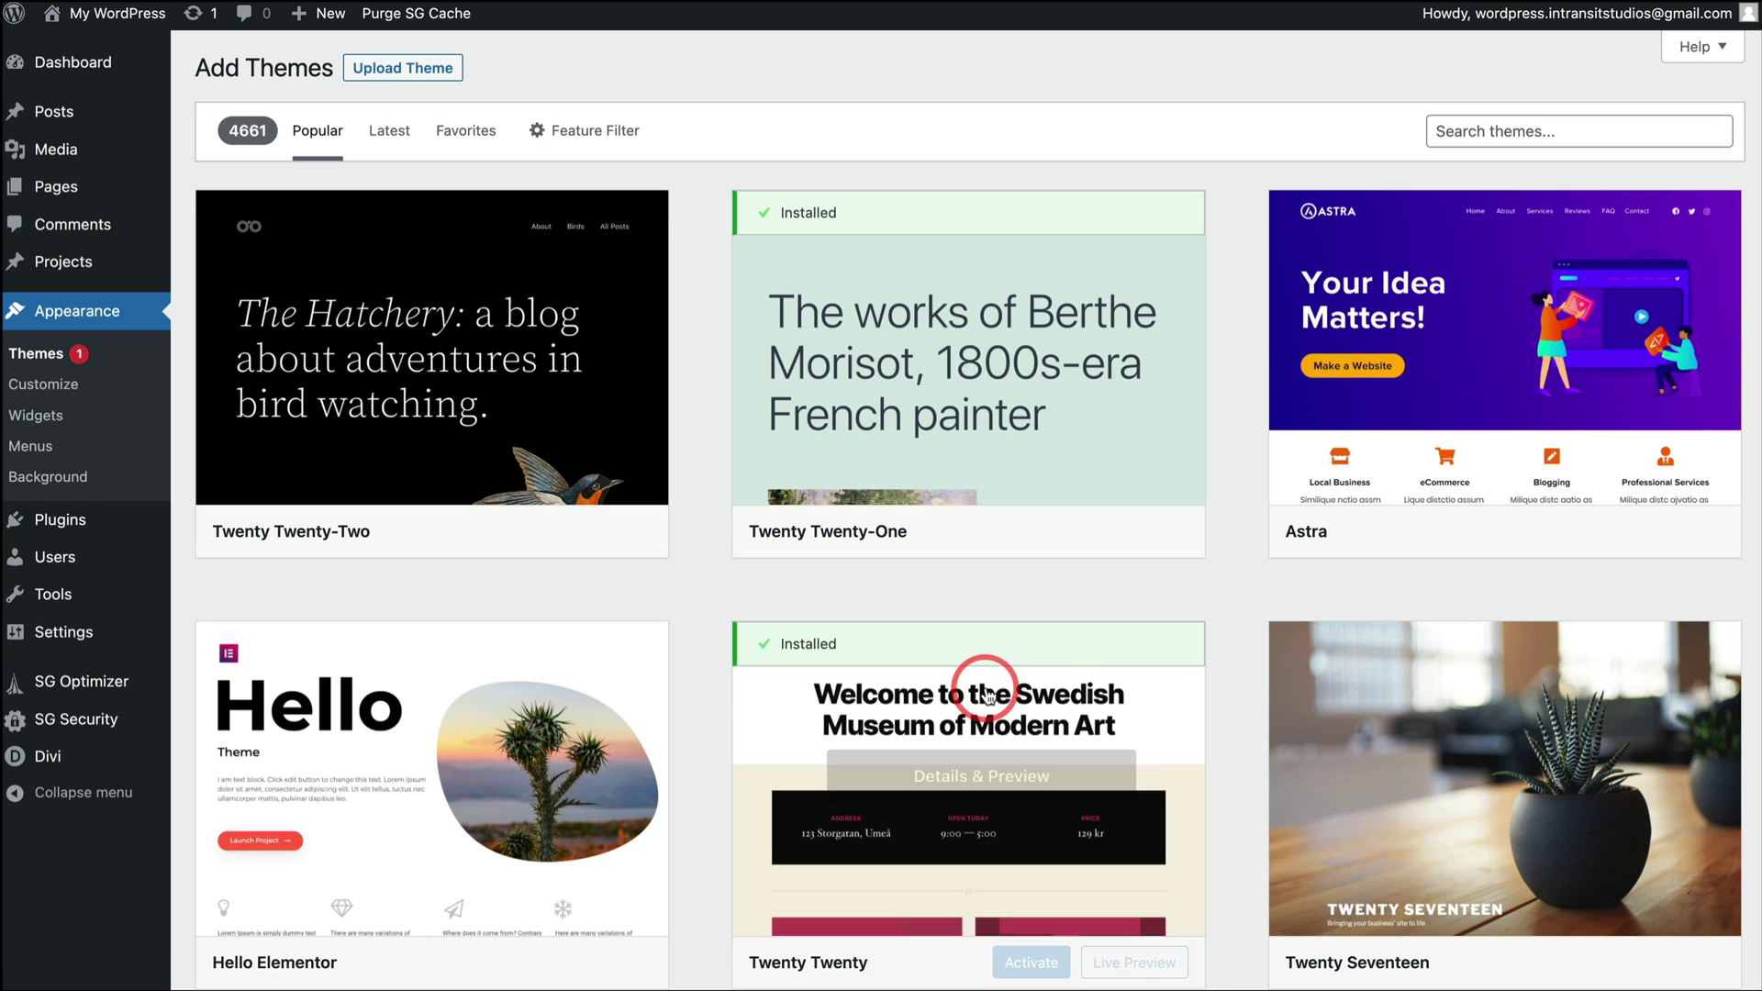
{"action": "left_click", "coordinate": [433, 68]}
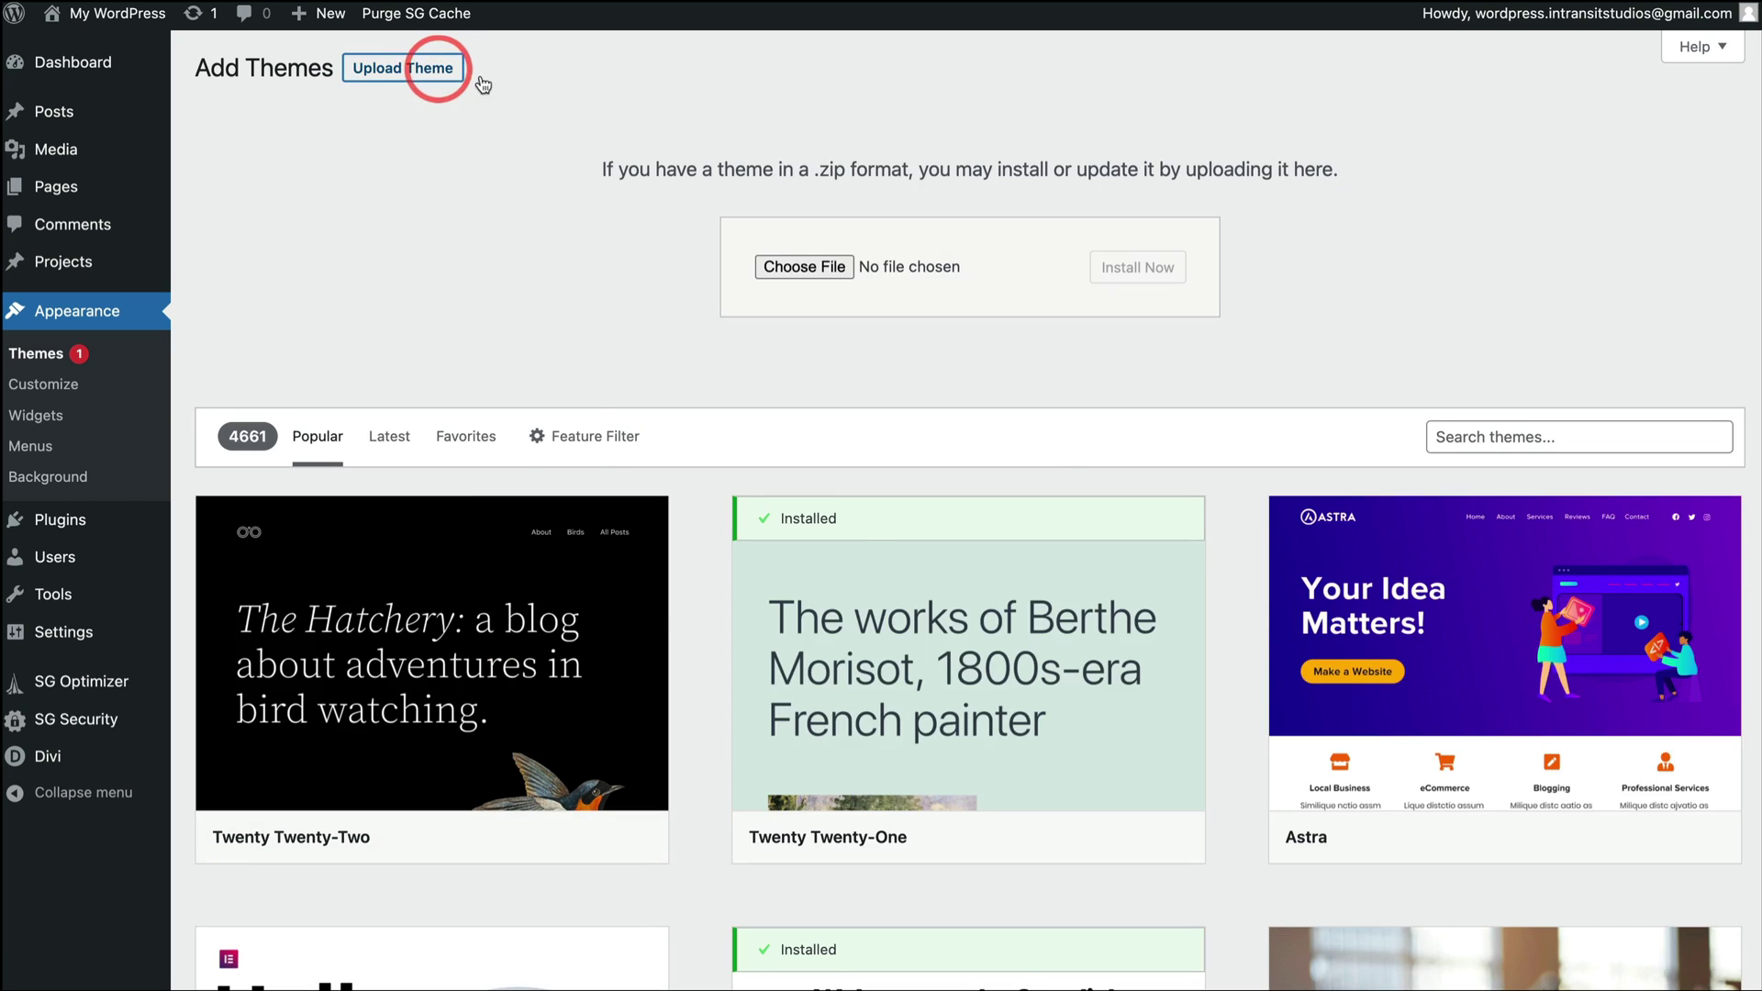
{"action": "left_click", "coordinate": [803, 266]}
{"action": "left_click", "coordinate": [693, 276]}
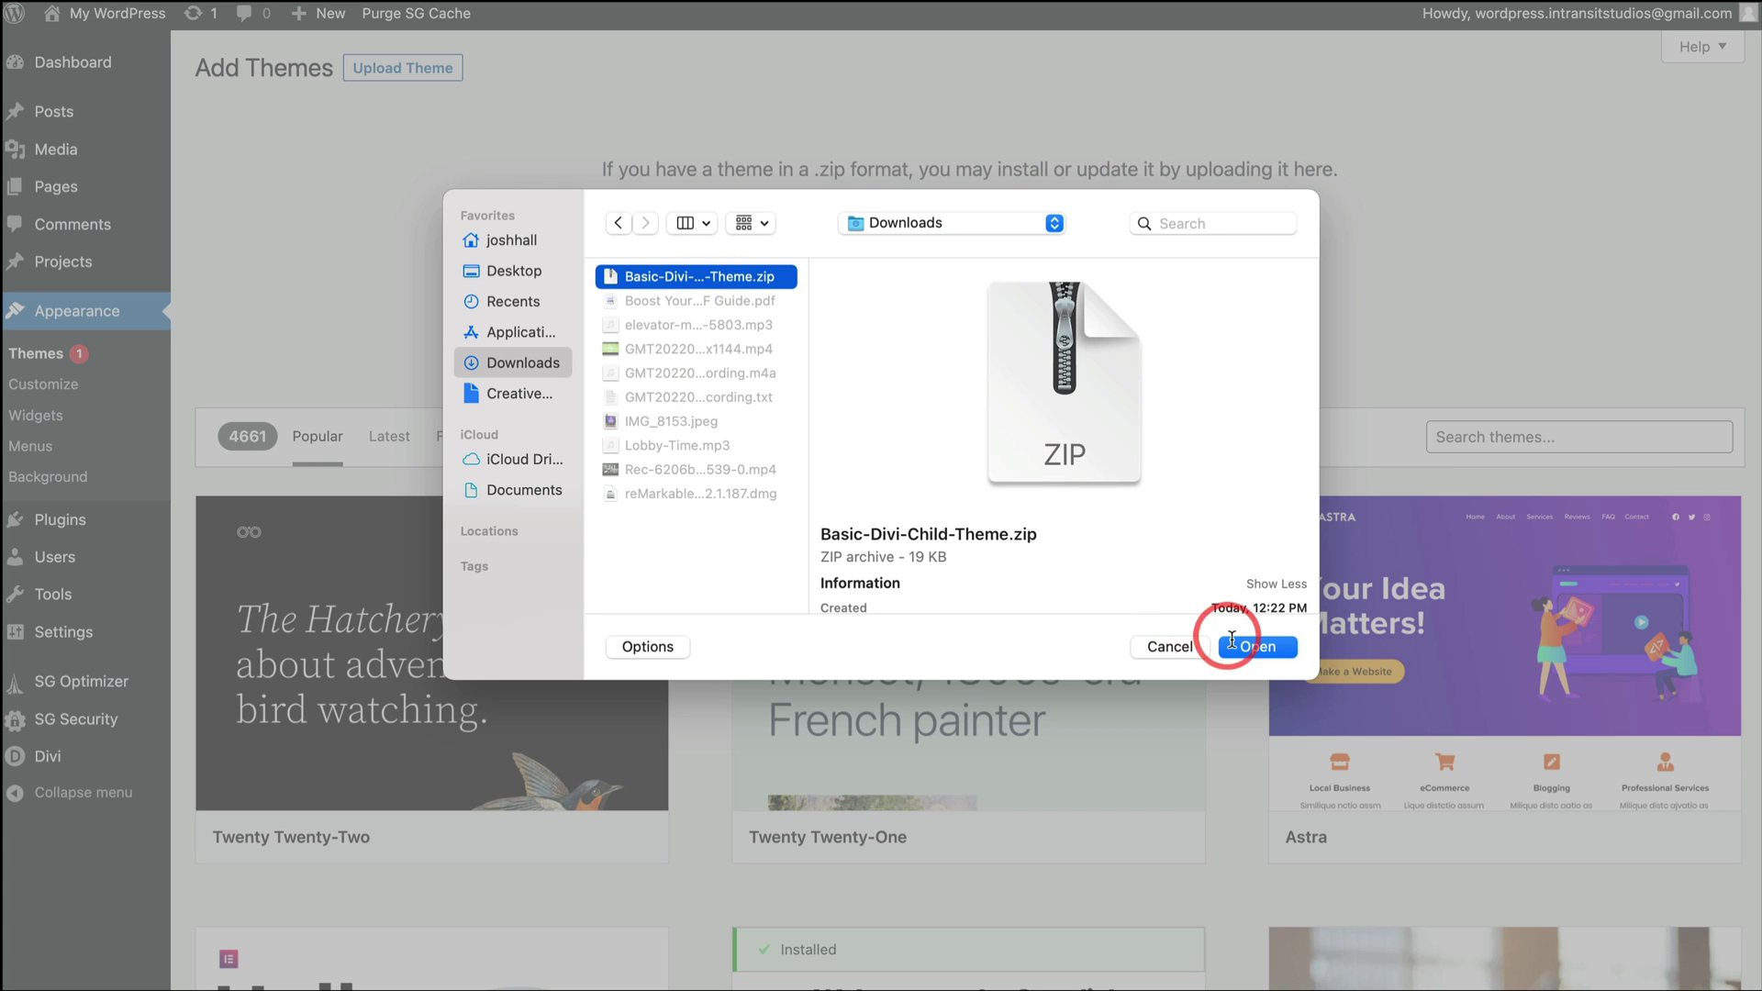
{"action": "left_click", "coordinate": [1230, 642]}
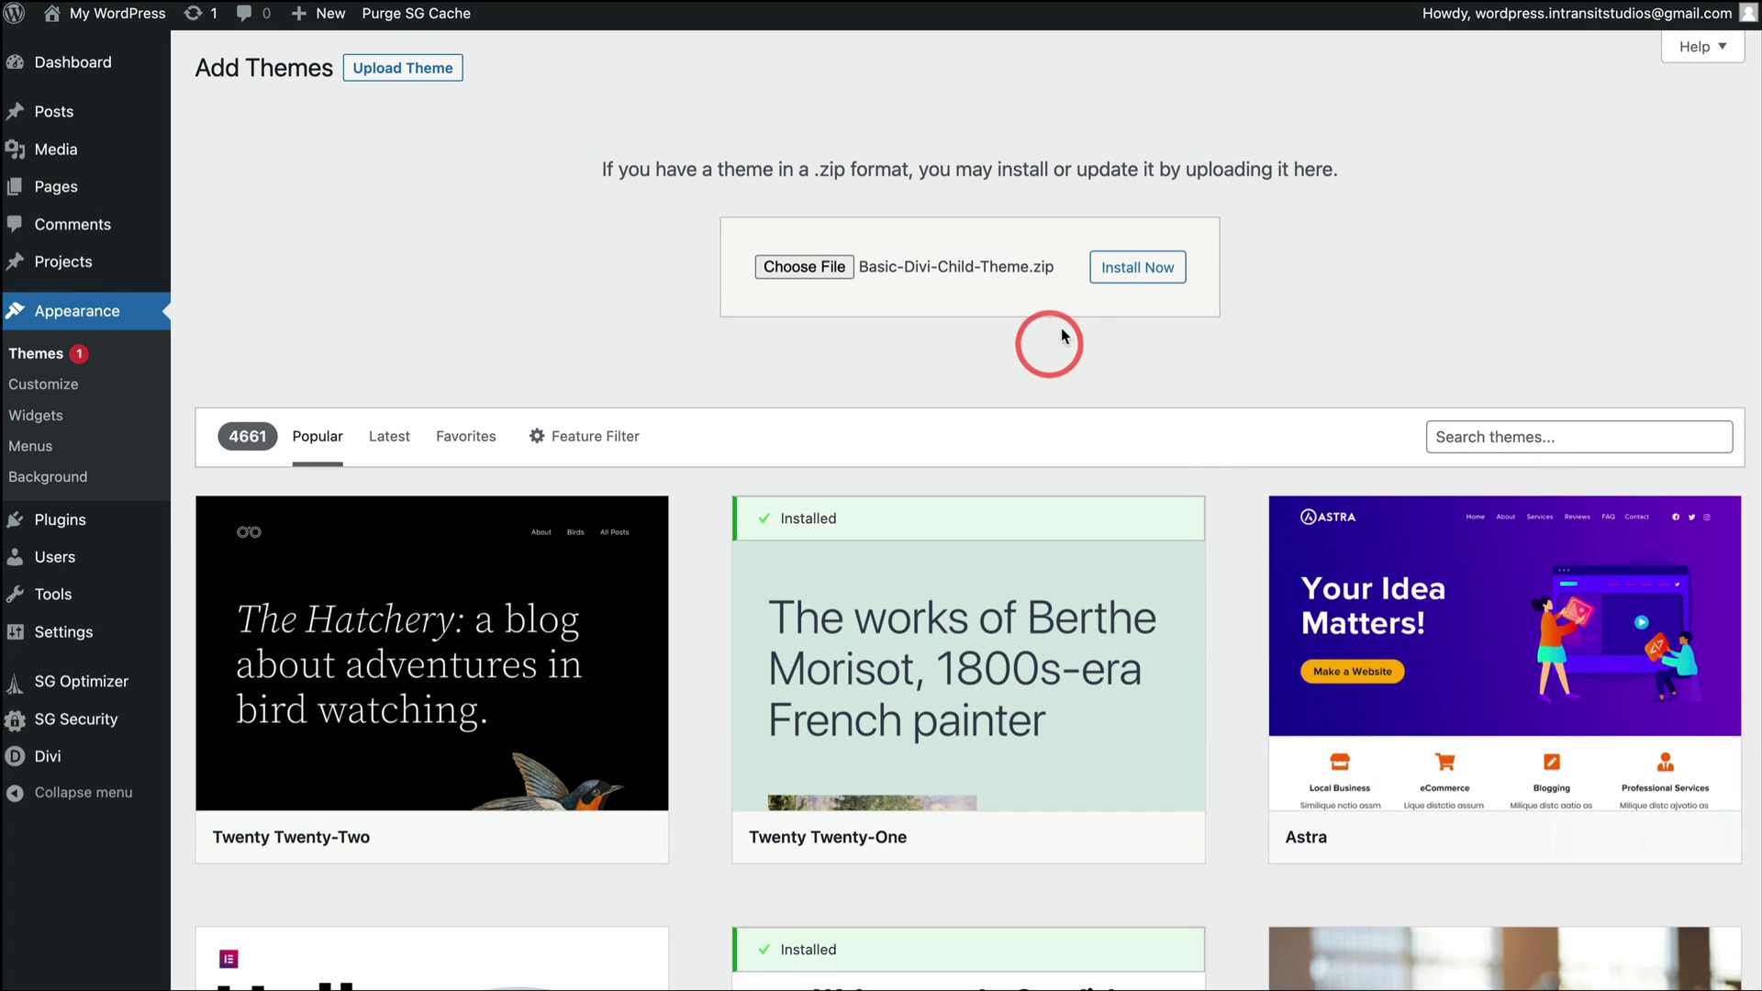
{"action": "left_click", "coordinate": [1142, 273]}
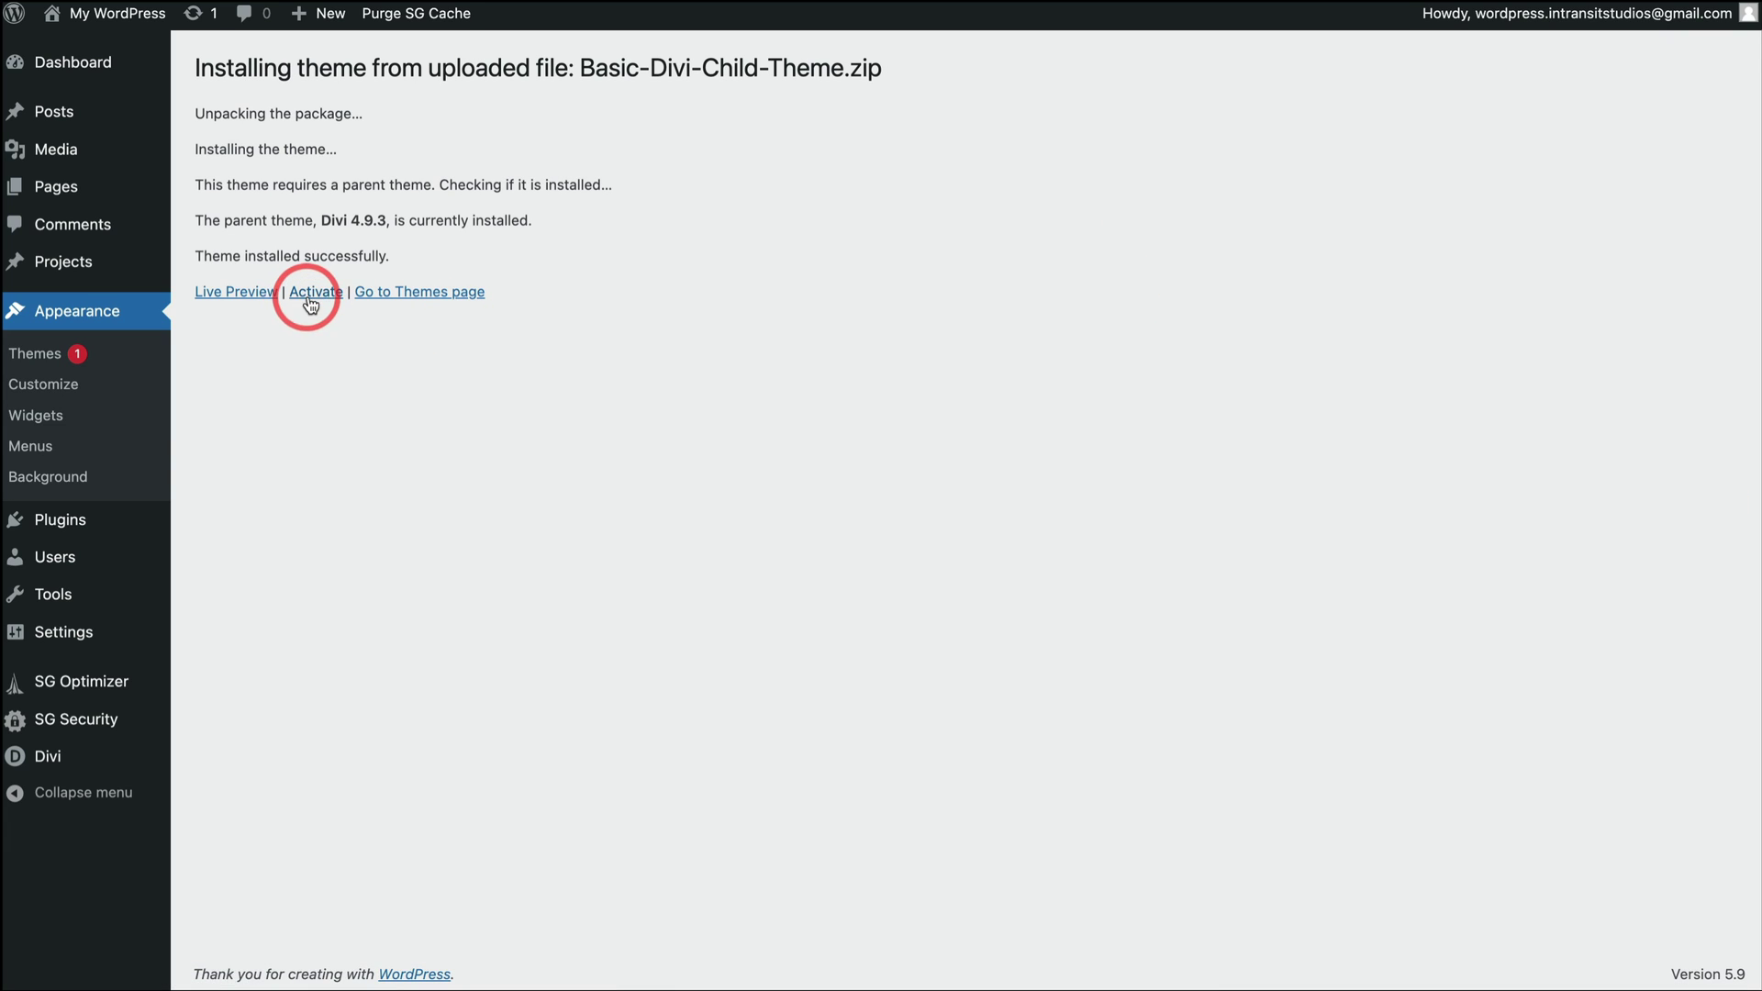
{"action": "left_click", "coordinate": [316, 292]}
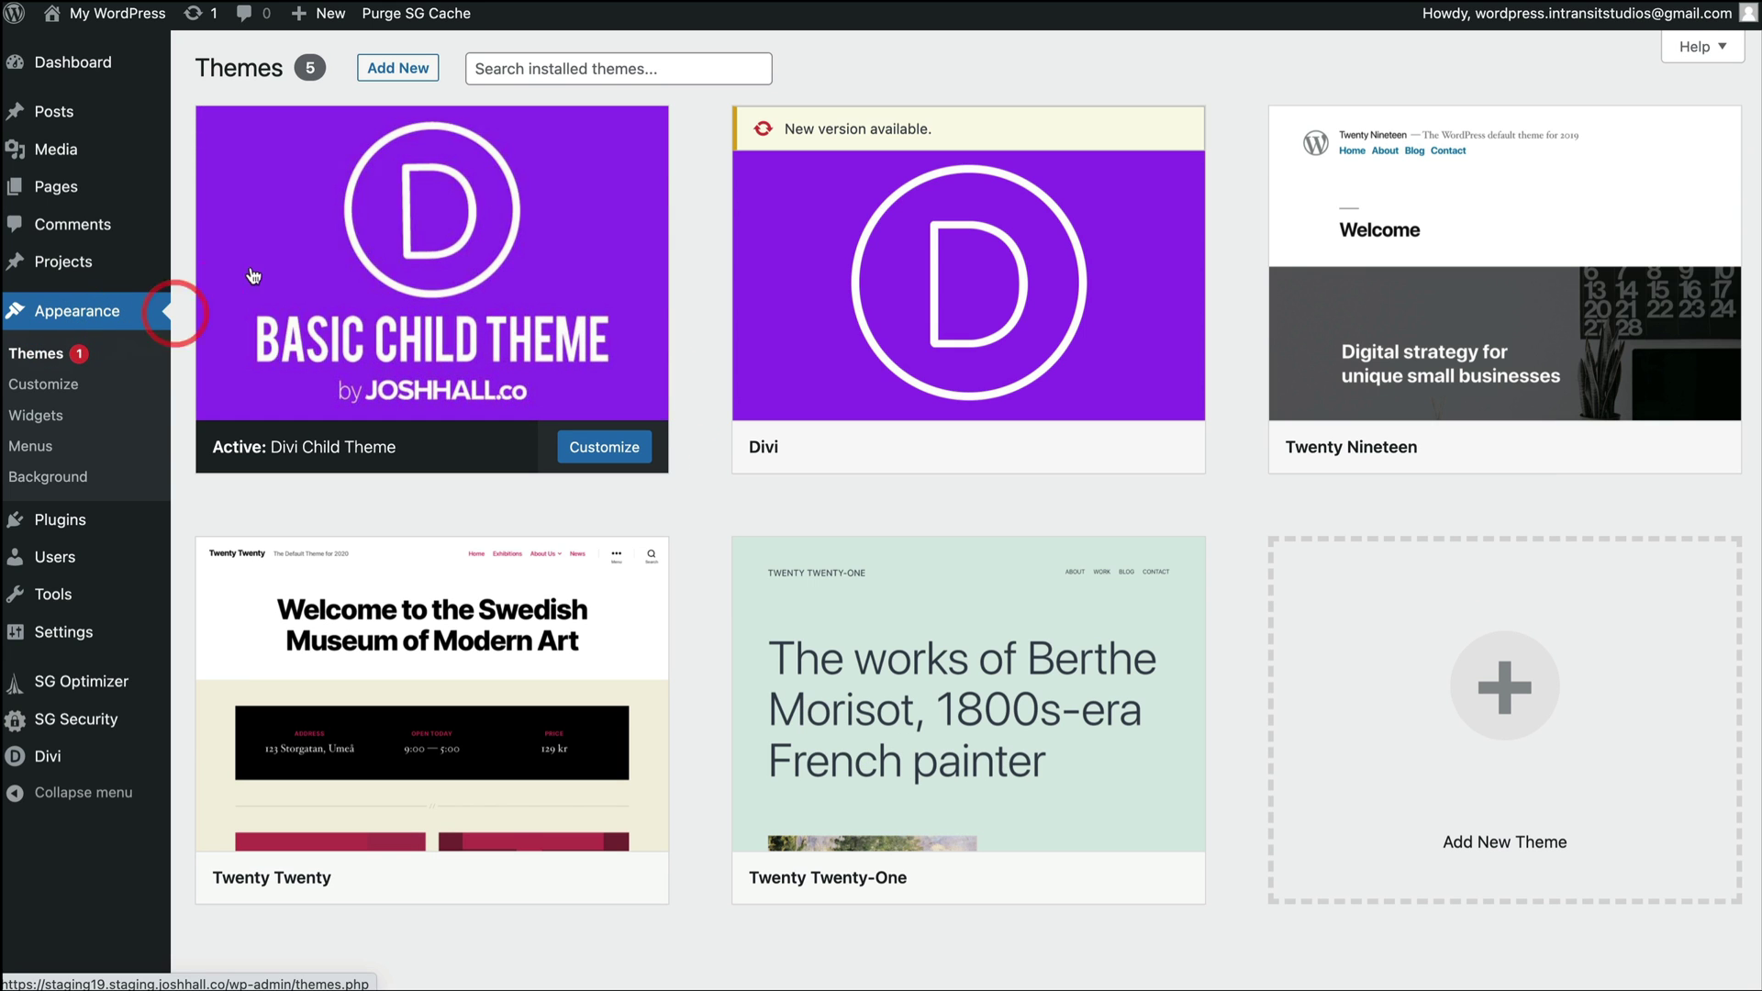
Open Appearance > Widgets, dismiss the welcome guide, and review the Sidebar and footer widget areas
{"action": "left_click", "coordinate": [53, 422]}
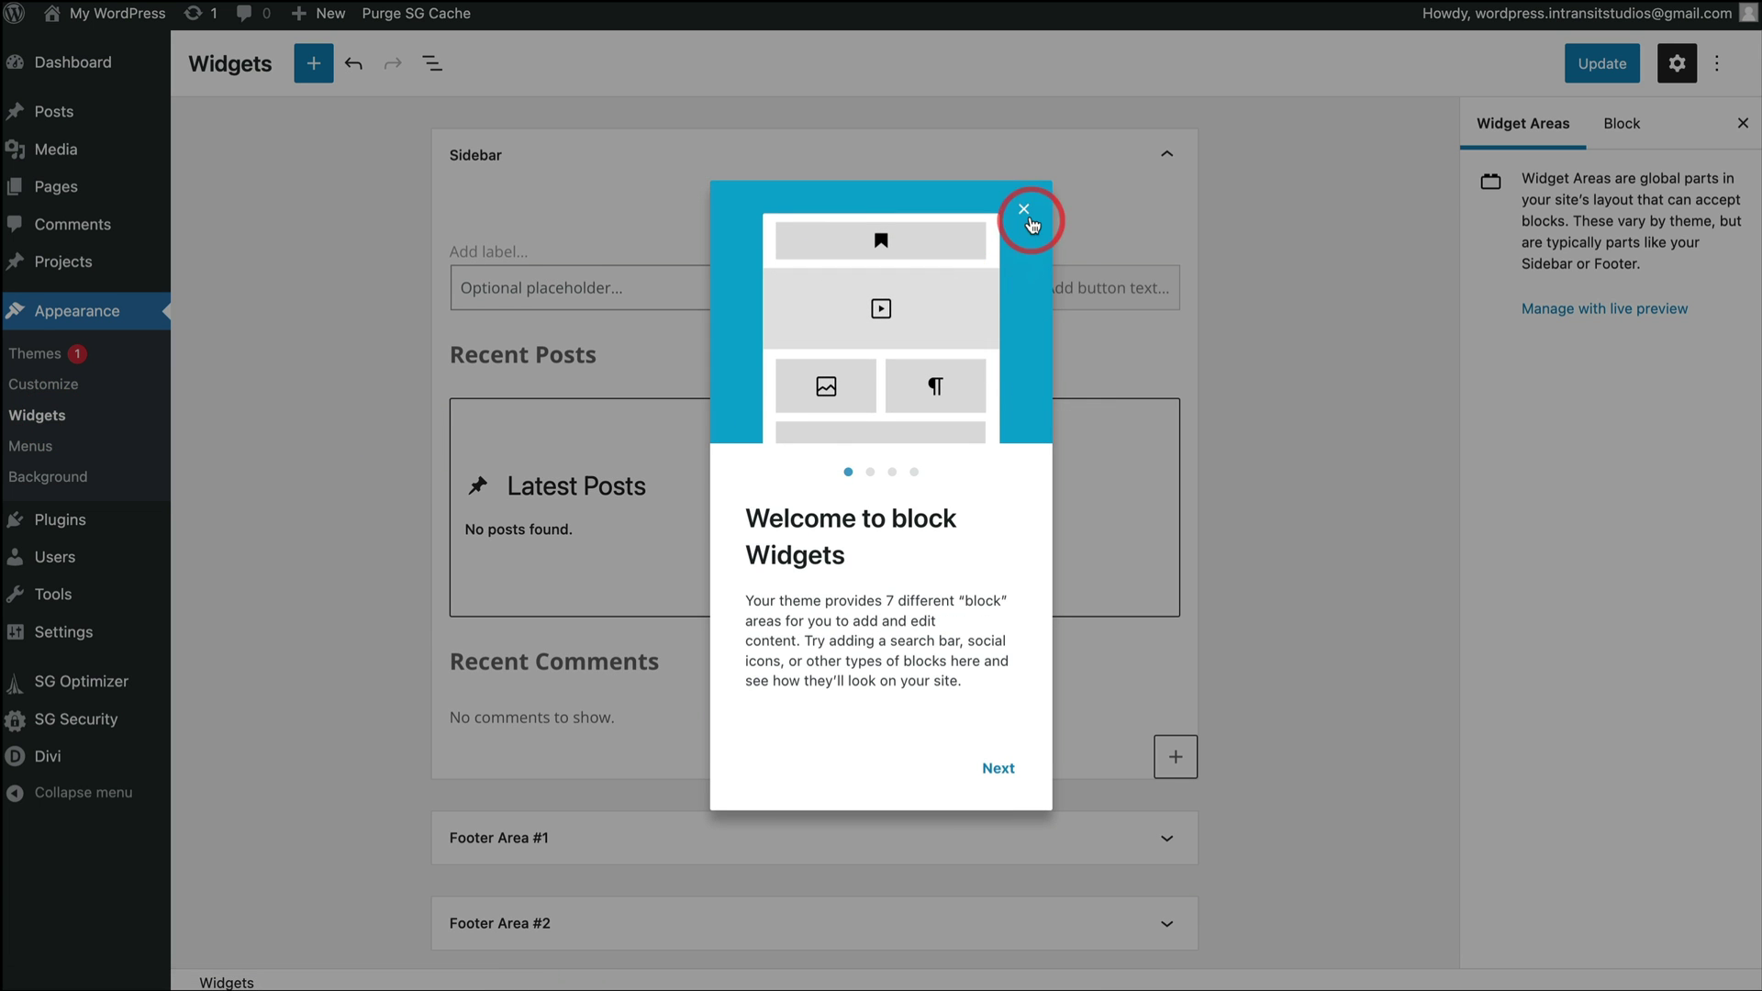
{"action": "left_click", "coordinate": [1024, 210]}
{"action": "scroll", "coordinate": [1050, 499], "scroll_direction": "down", "scroll_amount": 5}
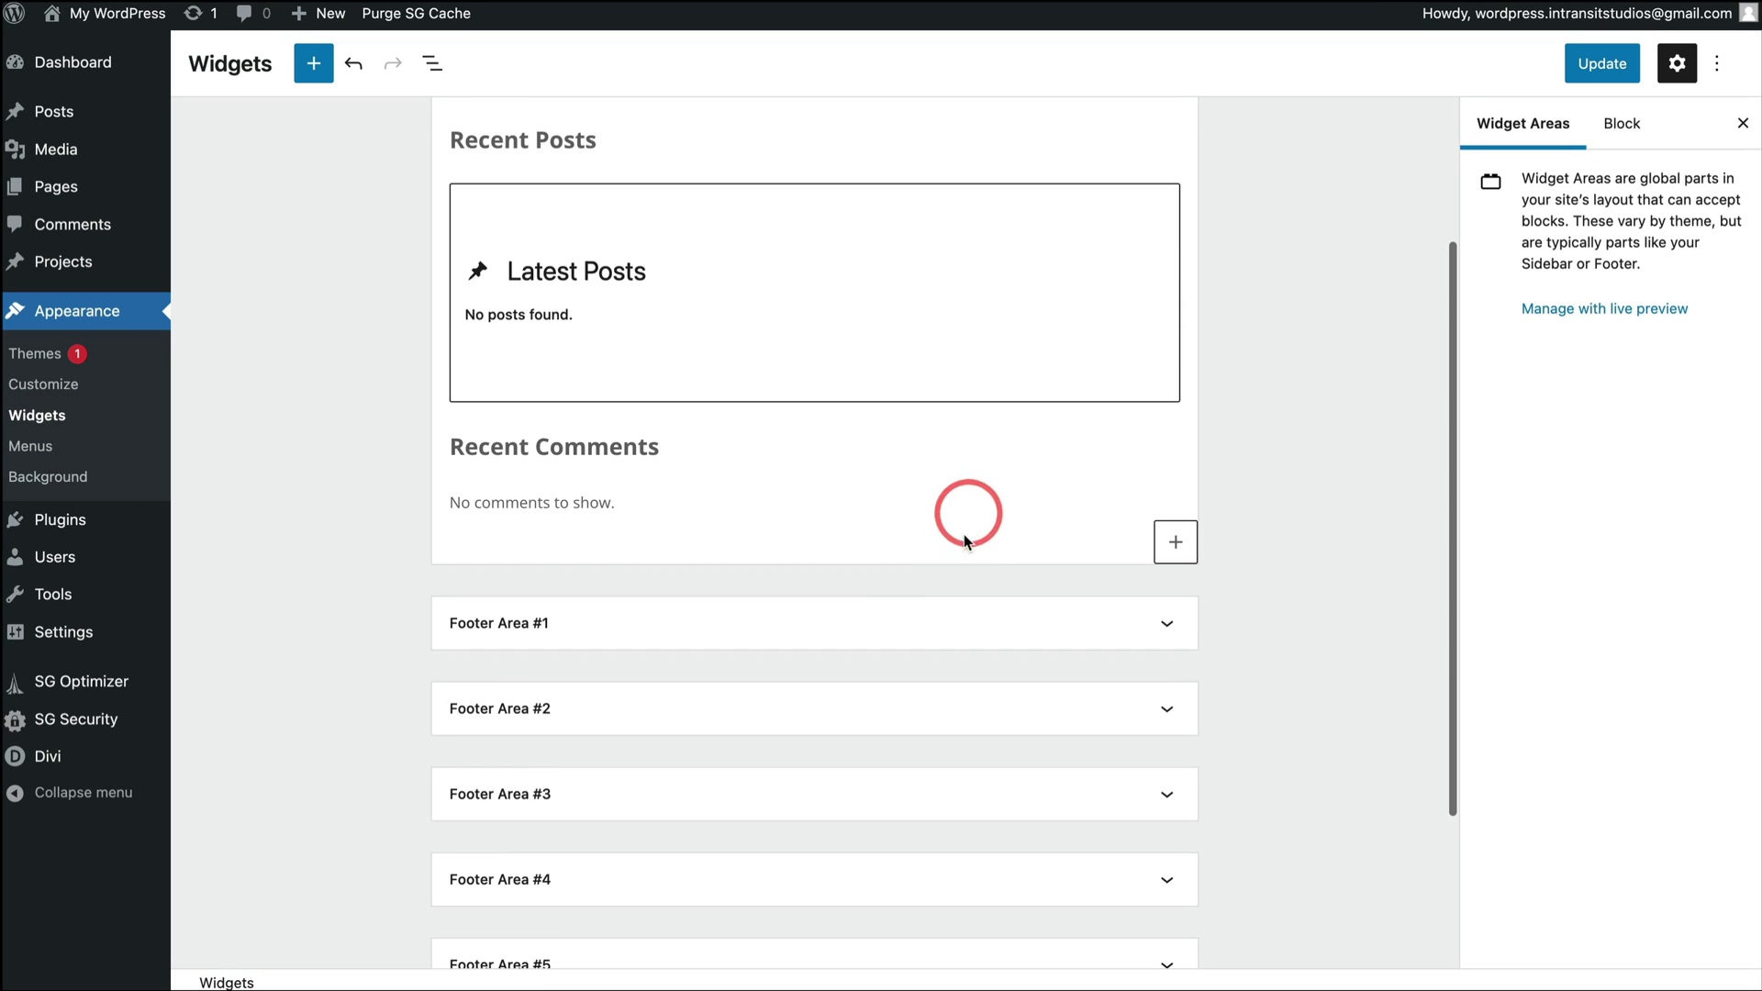
{"action": "scroll", "coordinate": [780, 714], "scroll_direction": "down", "scroll_amount": 3}
{"action": "scroll", "coordinate": [767, 700], "scroll_direction": "up", "scroll_amount": 5}
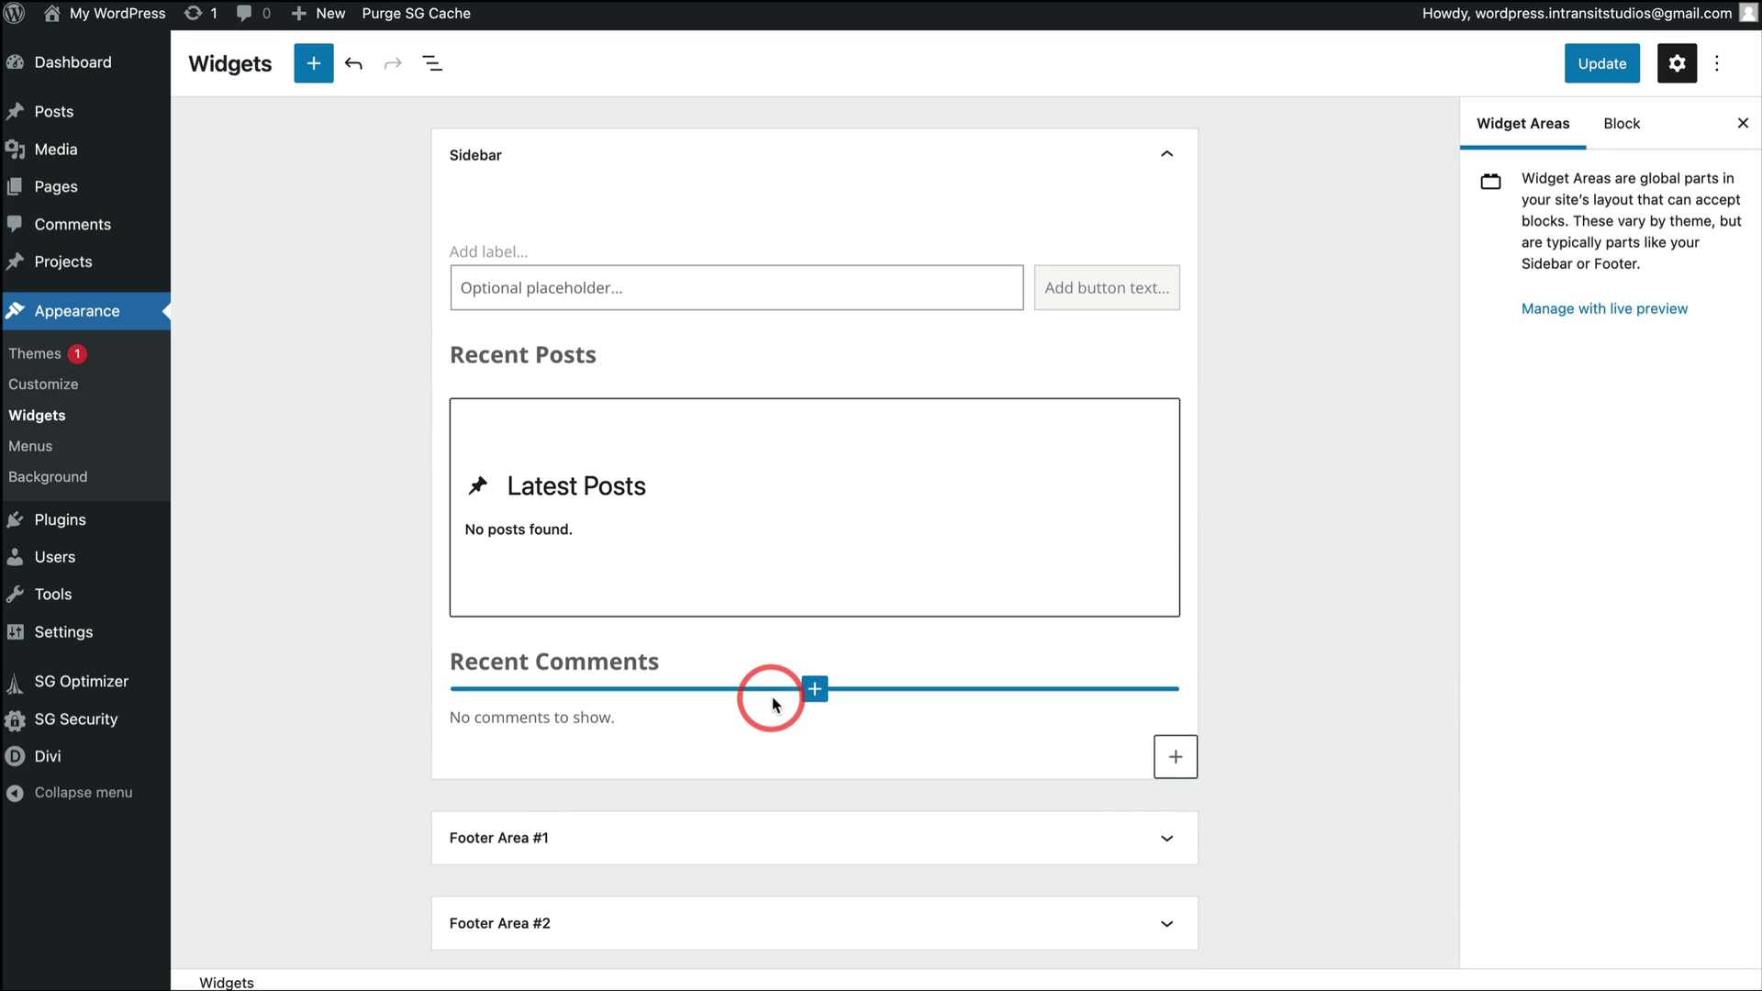
{"action": "scroll", "coordinate": [773, 700], "scroll_direction": "down", "scroll_amount": 4}
{"action": "scroll", "coordinate": [768, 643], "scroll_direction": "up", "scroll_amount": 4}
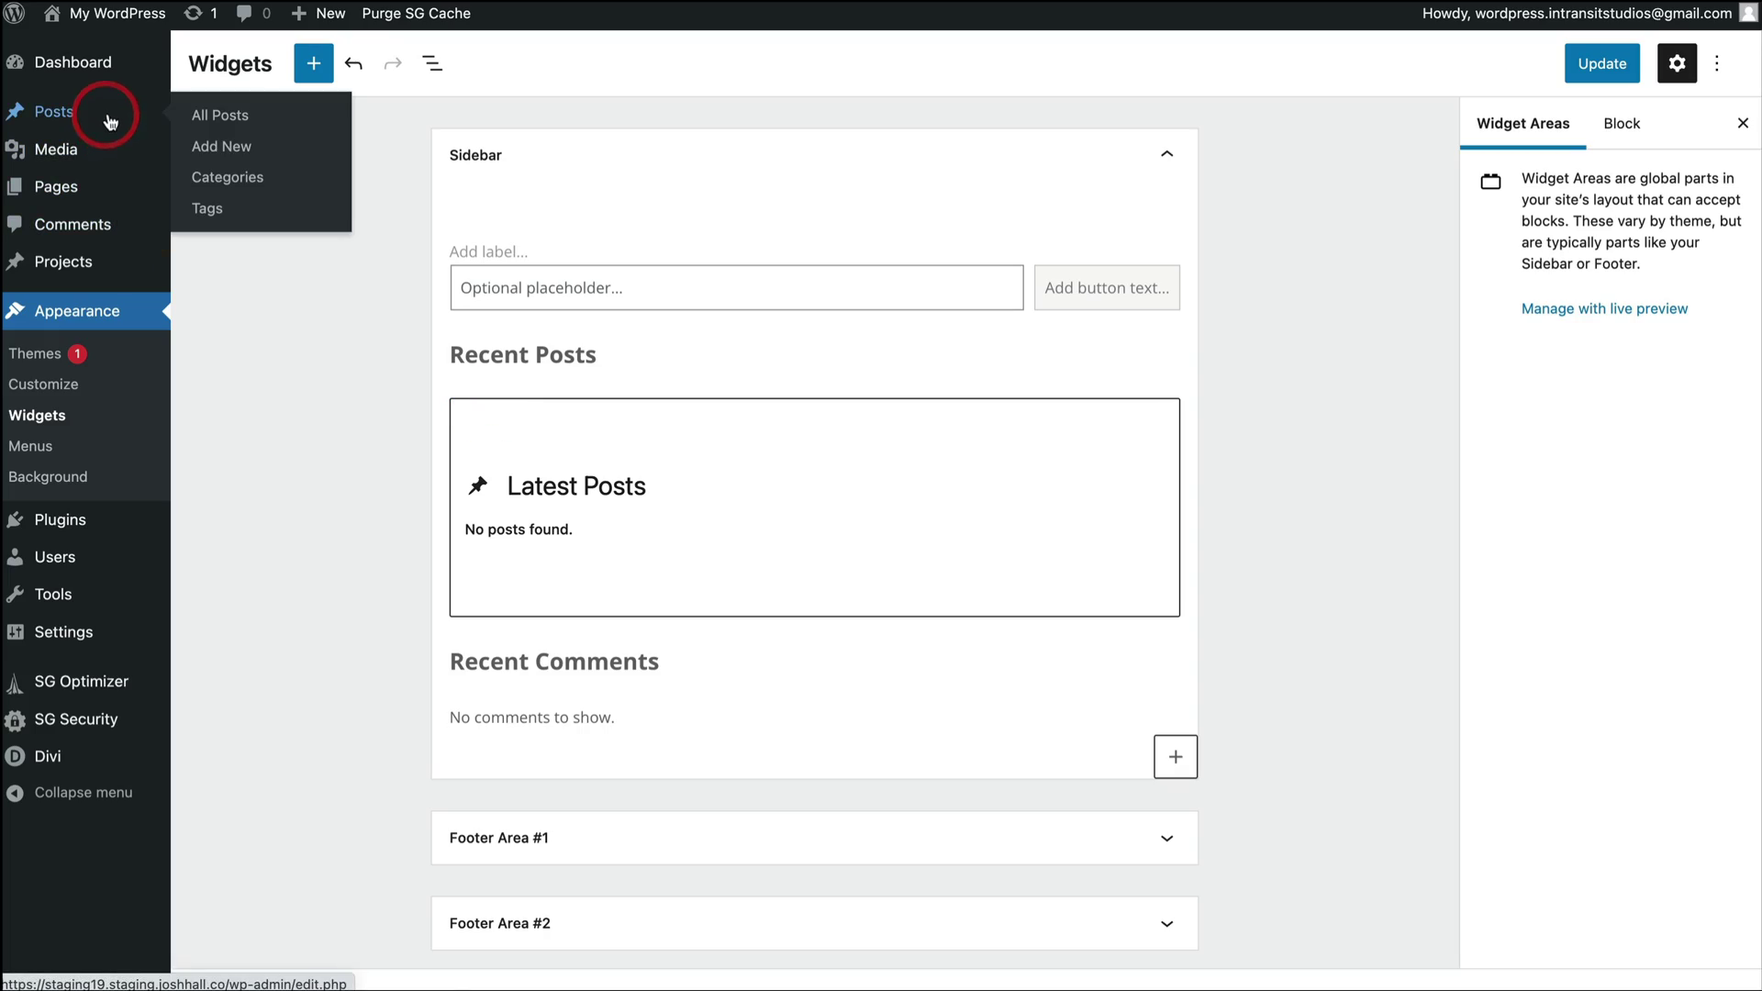
Leave the widget editor and view the 'Brand Fonts, Headings and Styles' page on the live site
{"action": "left_click", "coordinate": [99, 201]}
{"action": "left_click", "coordinate": [1127, 311]}
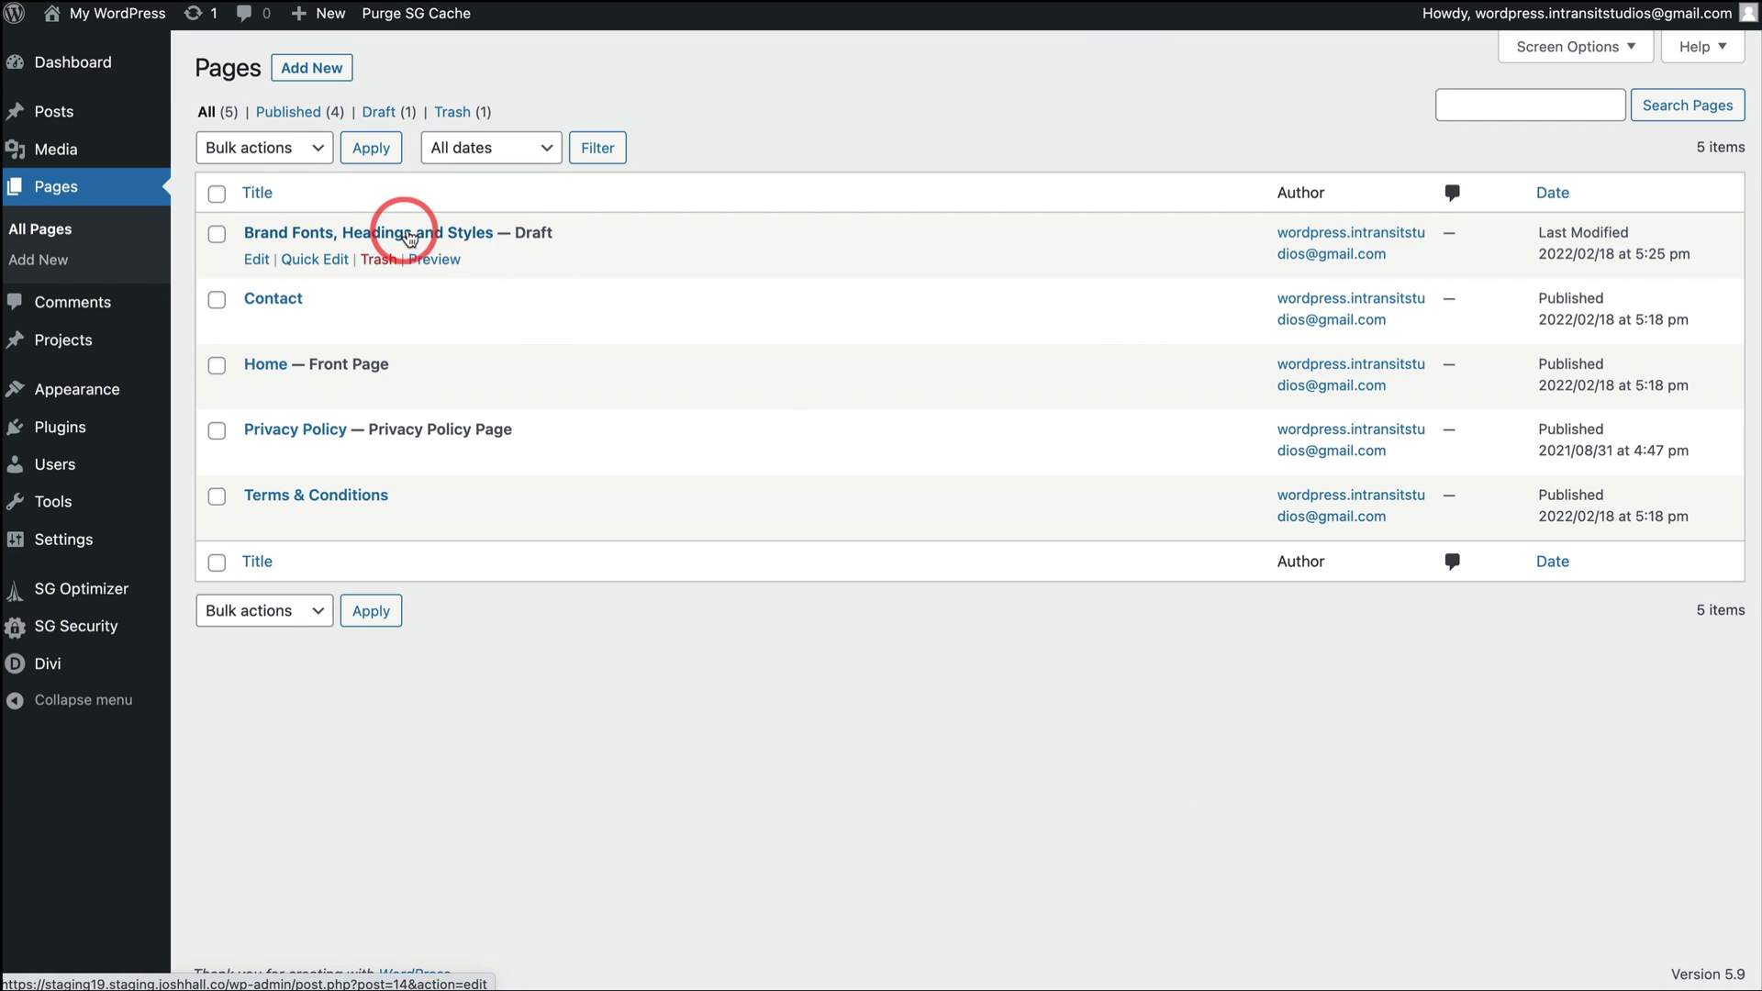
{"action": "mouse_move", "coordinate": [425, 229]}
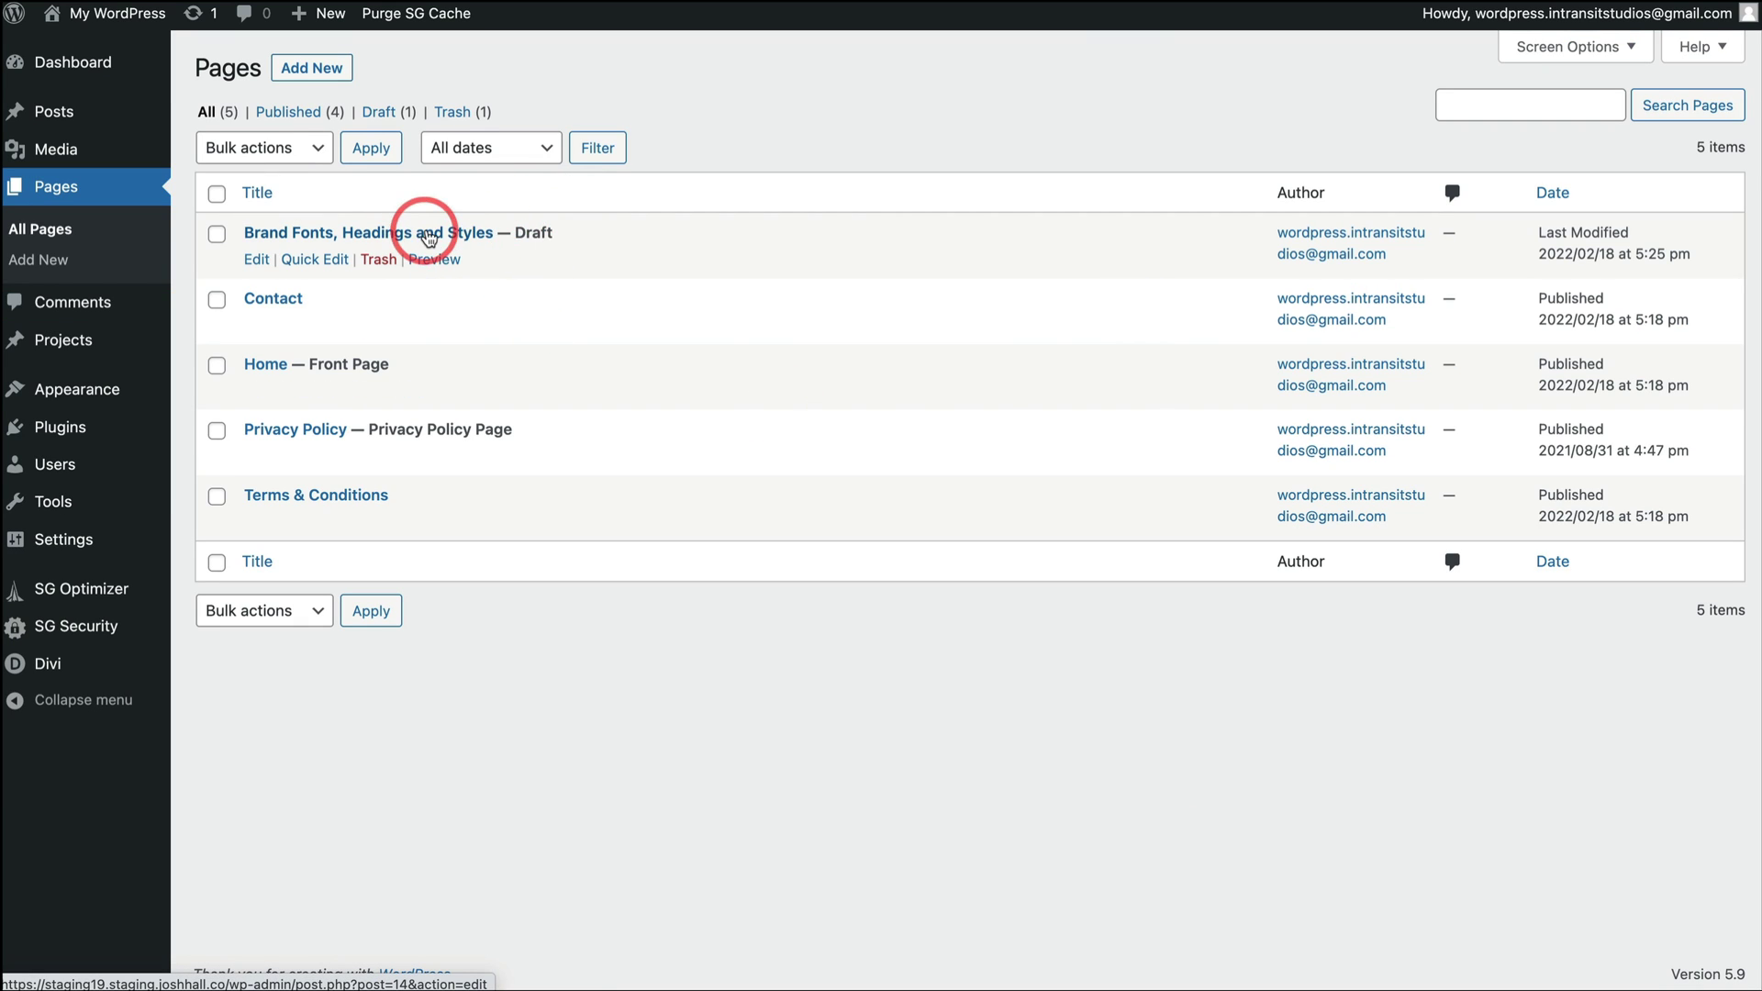
{"action": "left_click", "coordinate": [257, 261]}
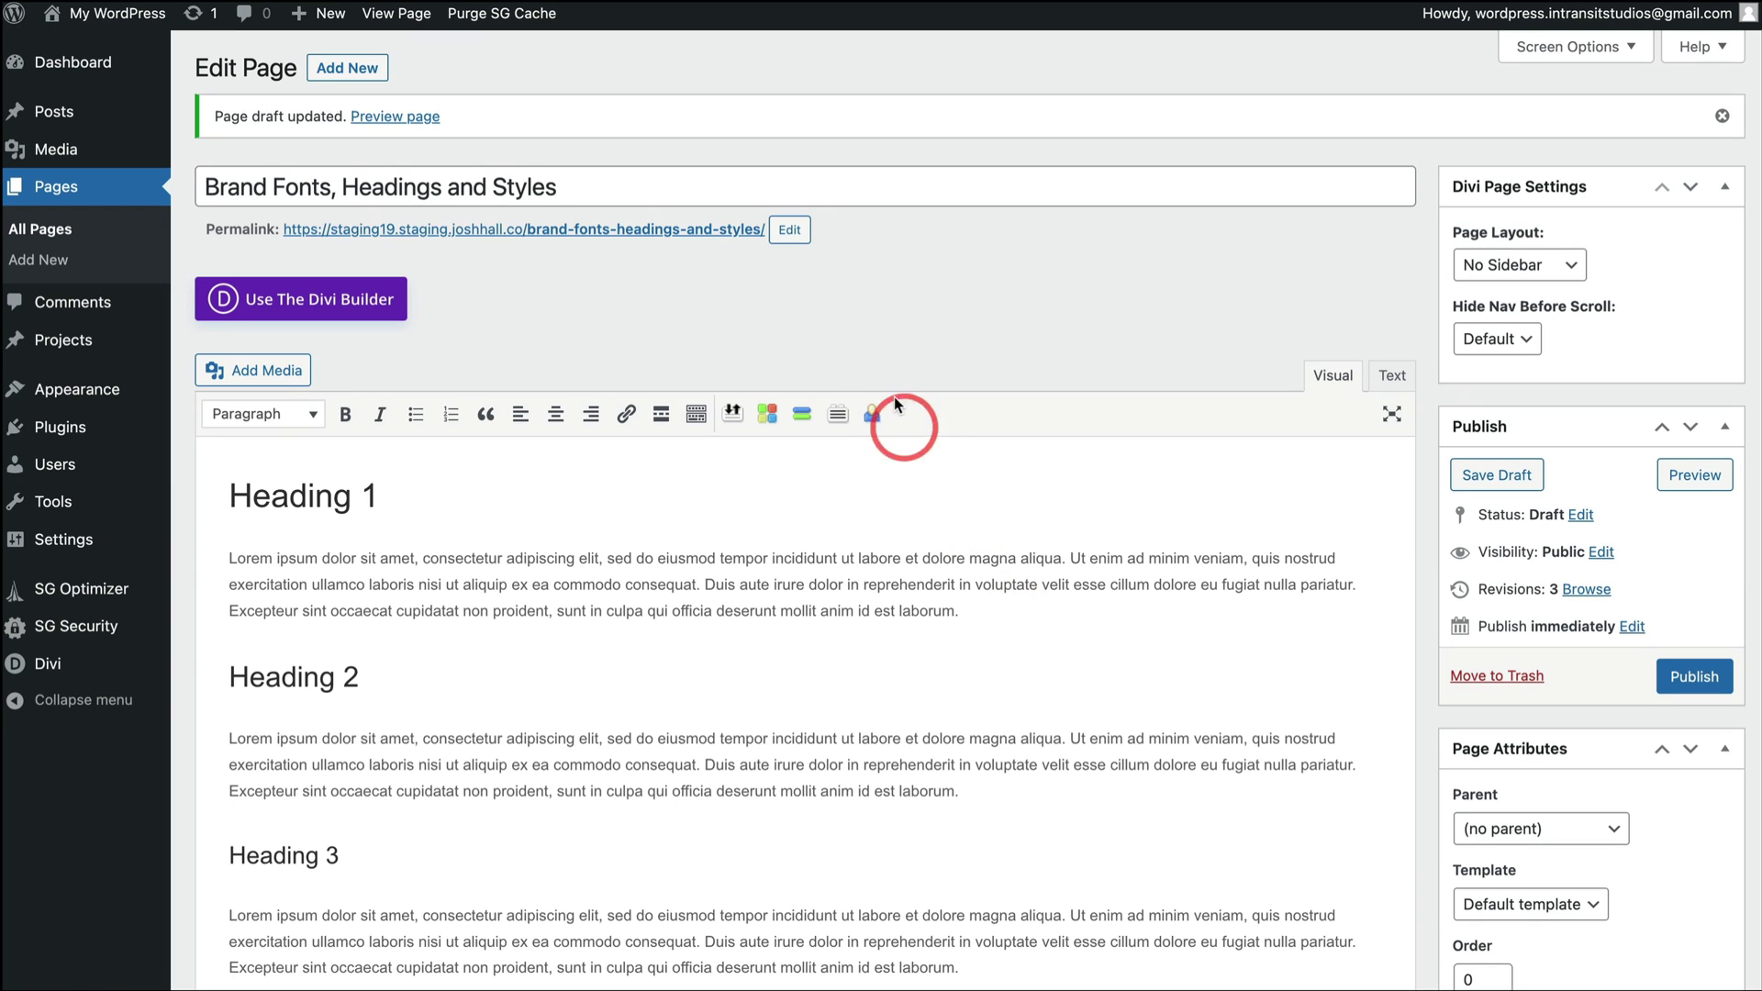
{"action": "left_click", "coordinate": [397, 13]}
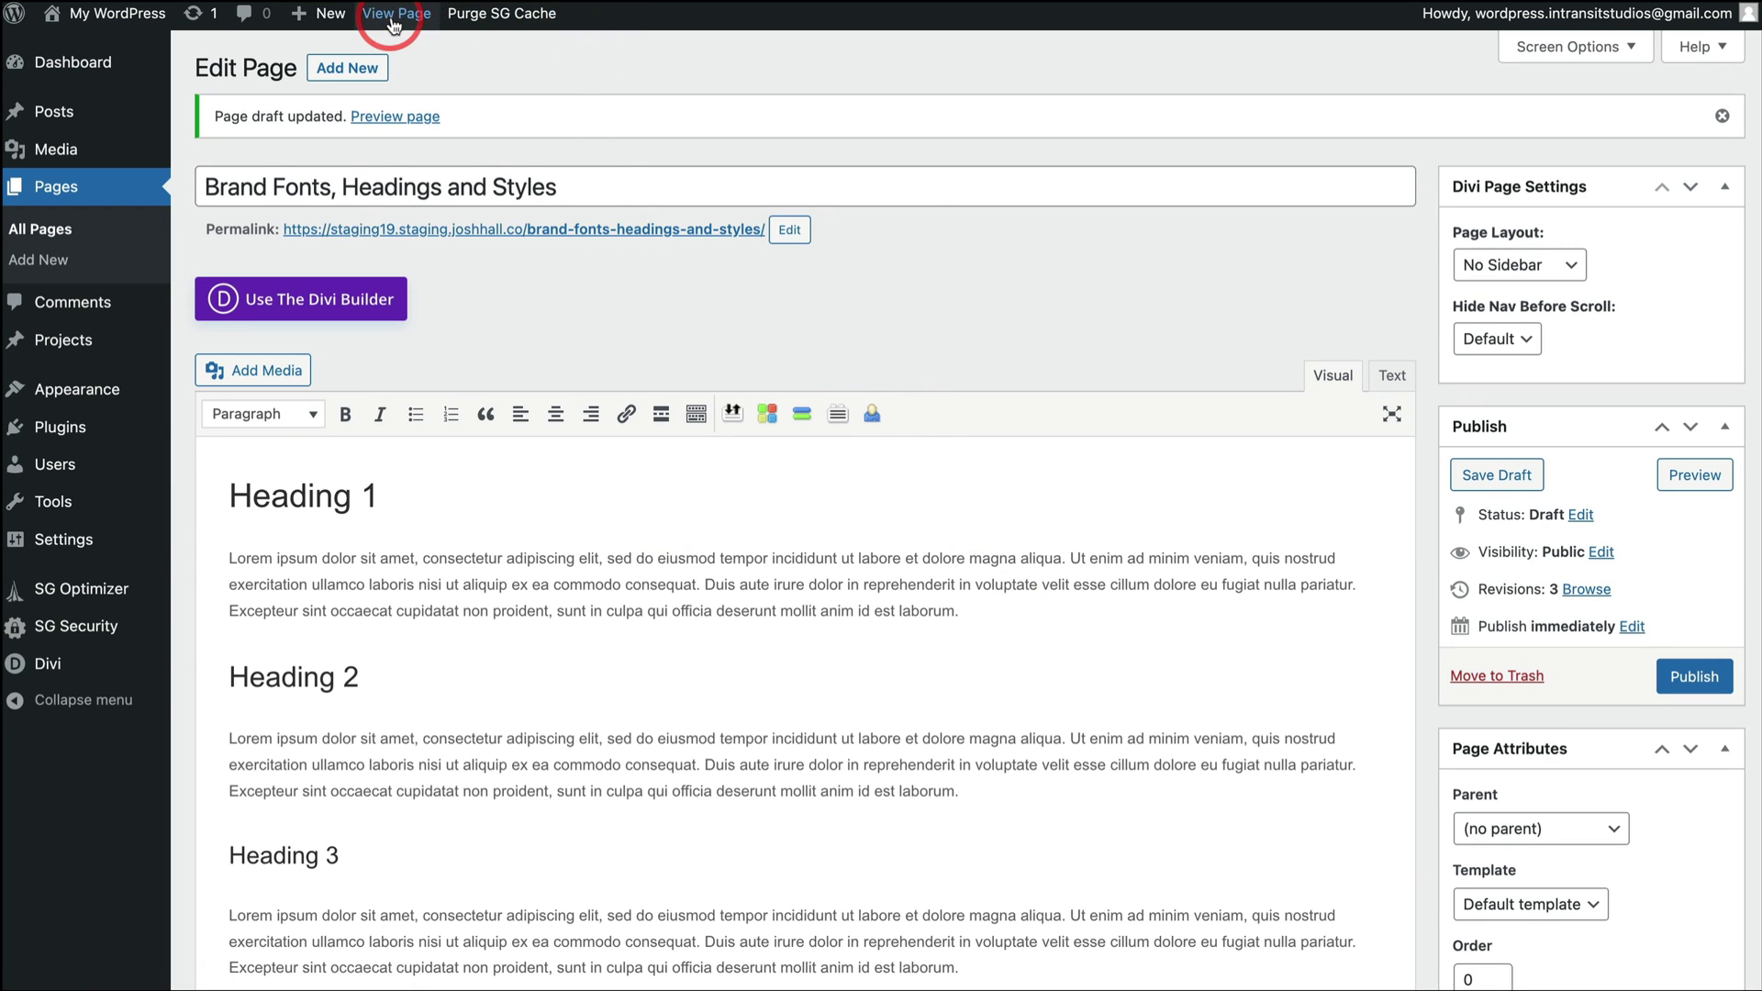
{"action": "mouse_move", "coordinate": [111, 13]}
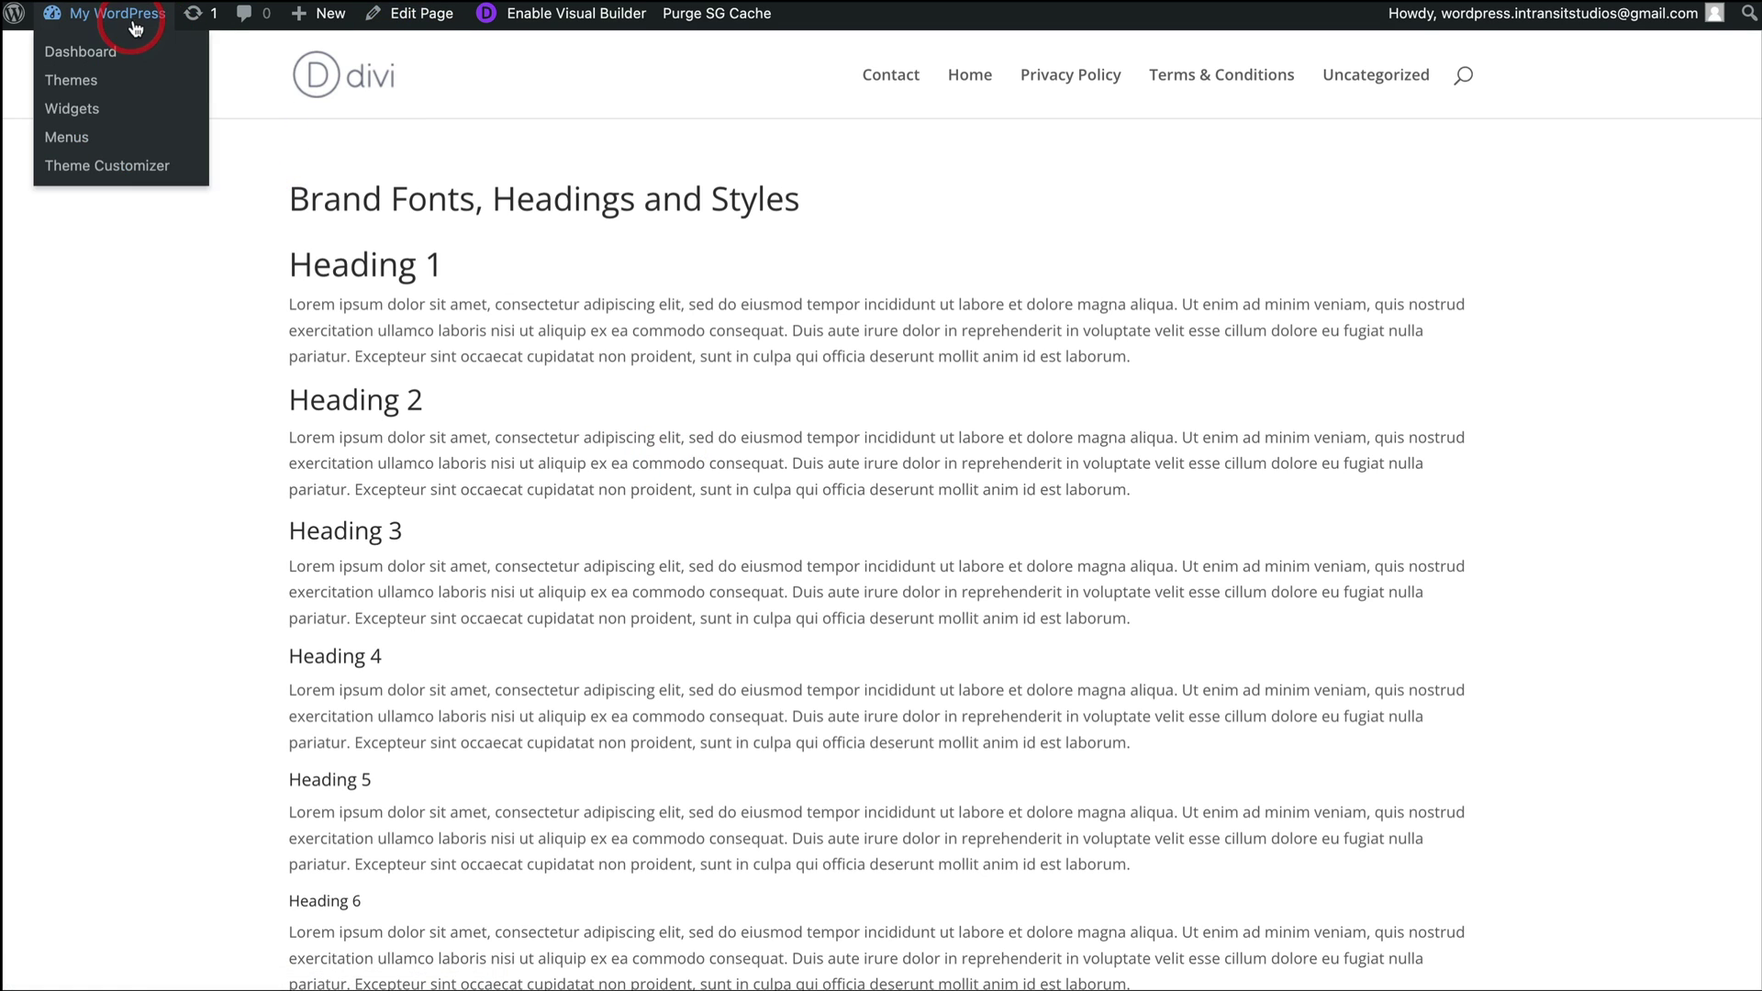
In the Customizer's General Settings > Typography, set body text size 17 and line height 2
{"action": "left_click", "coordinate": [109, 171]}
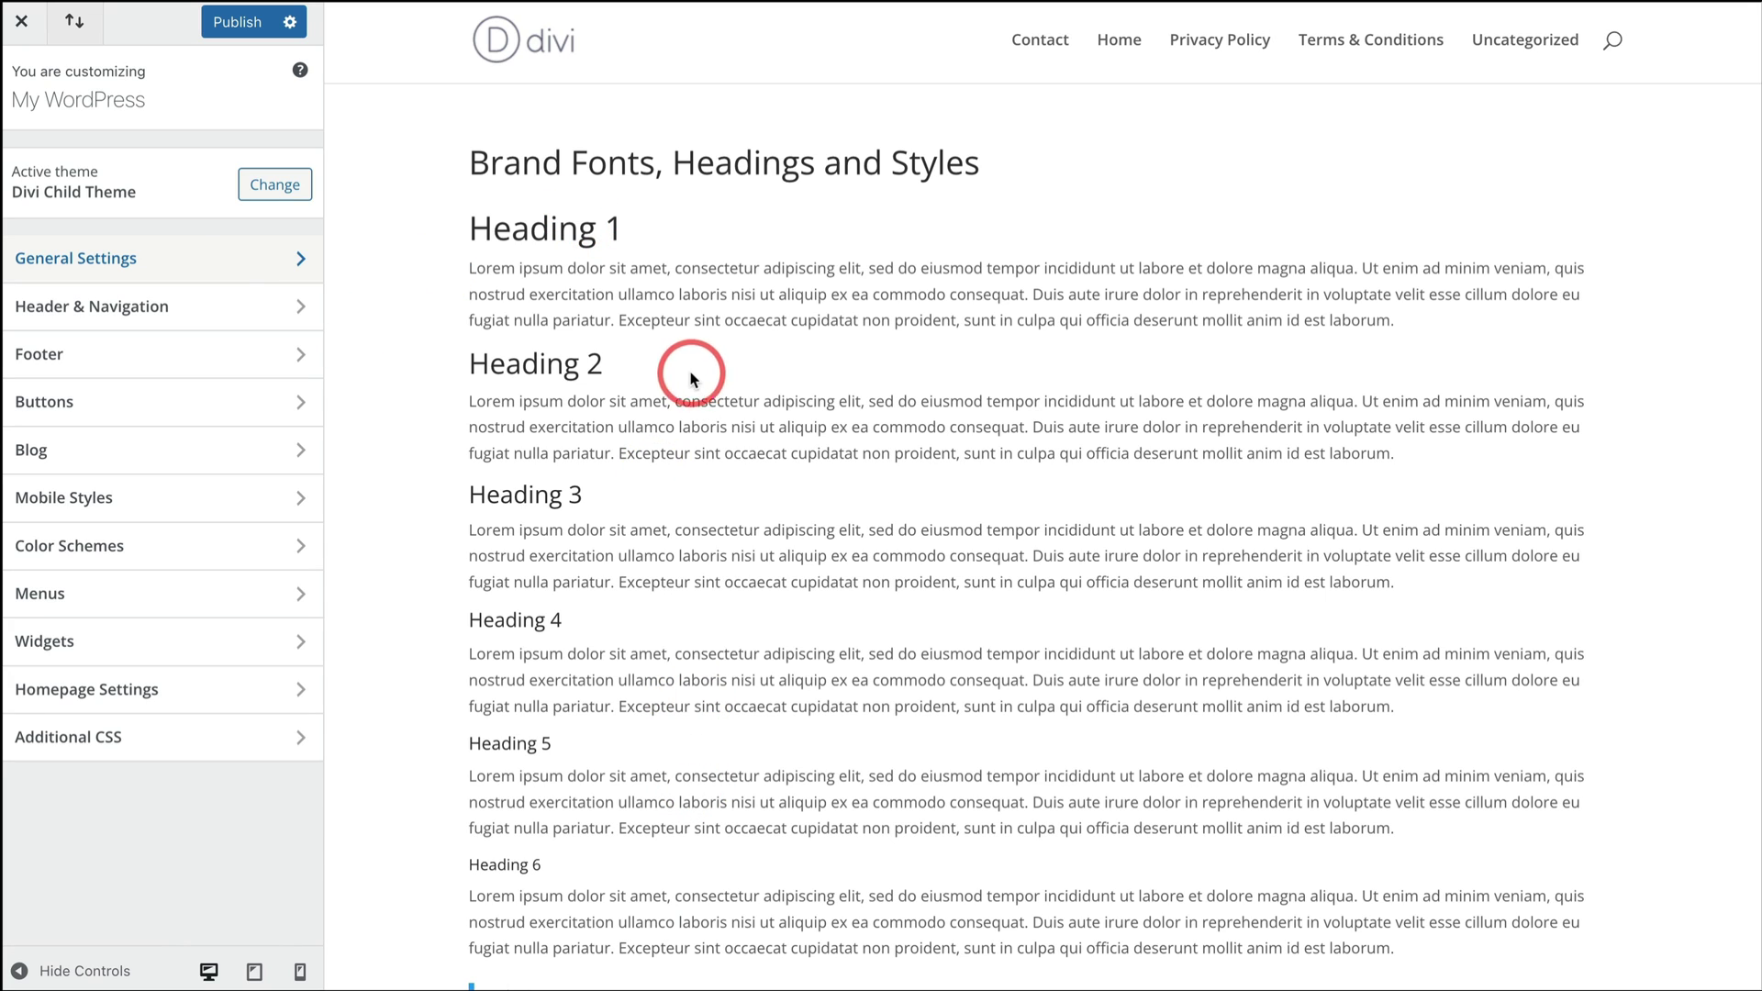
{"action": "left_click", "coordinate": [232, 266]}
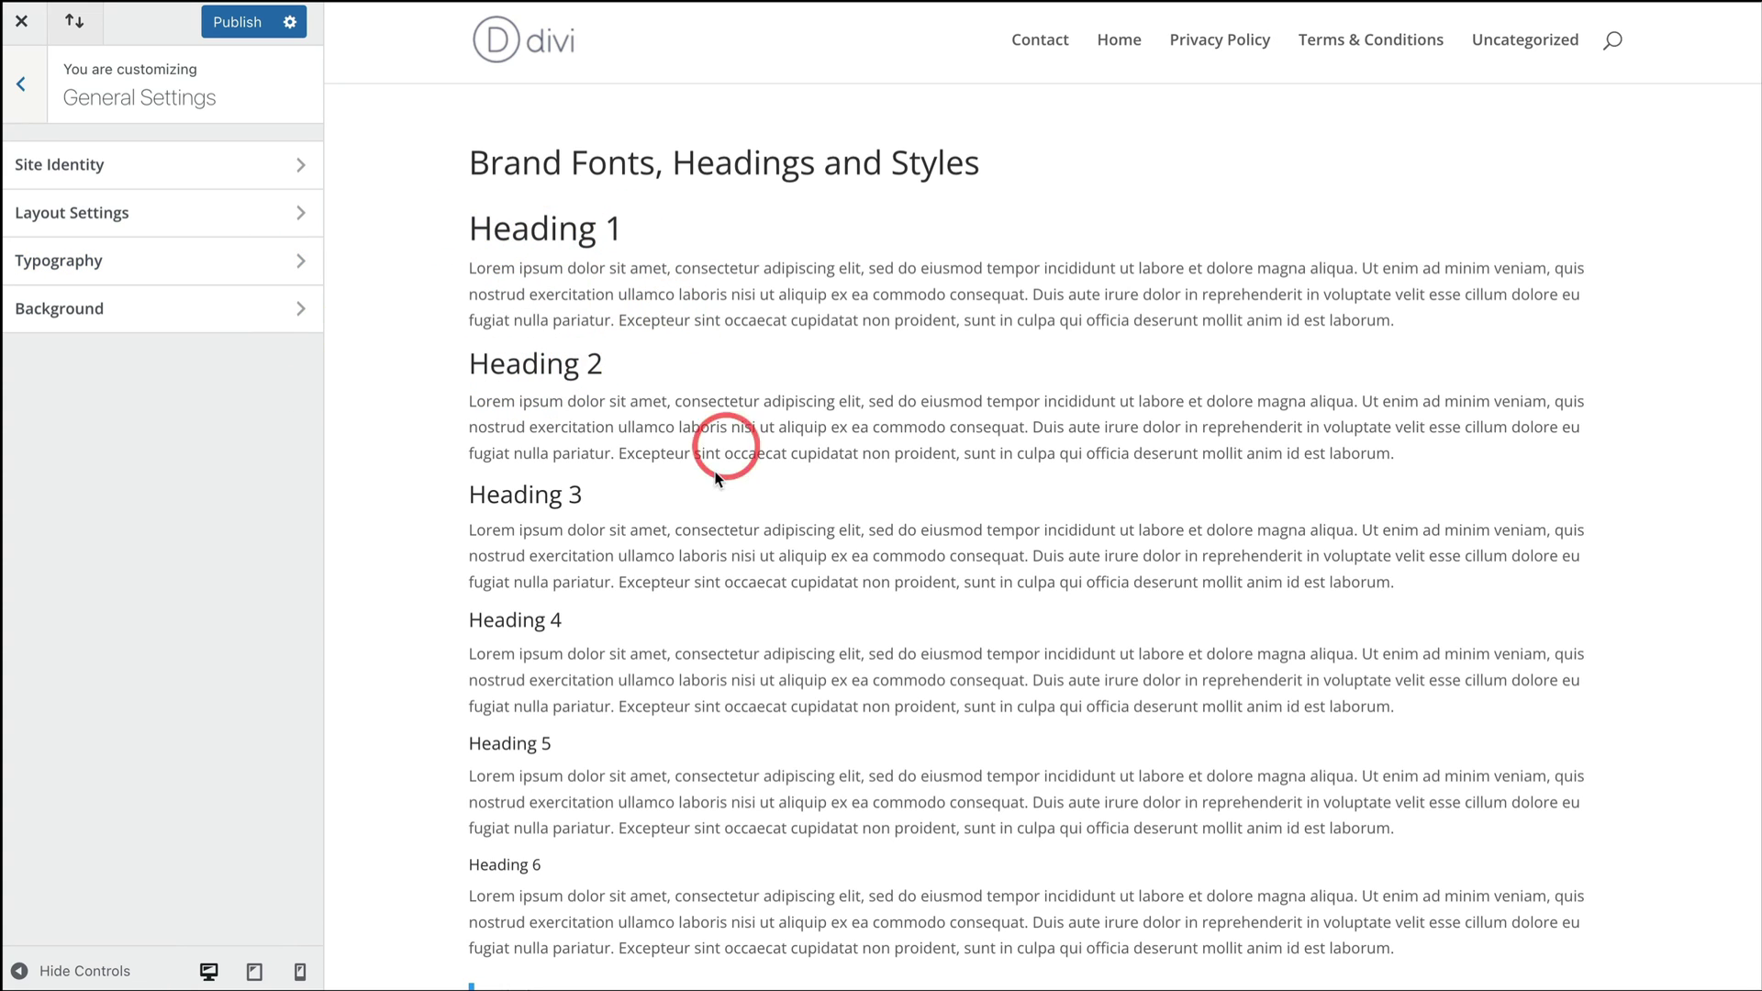
{"action": "scroll", "coordinate": [718, 477], "scroll_direction": "down", "scroll_amount": 3}
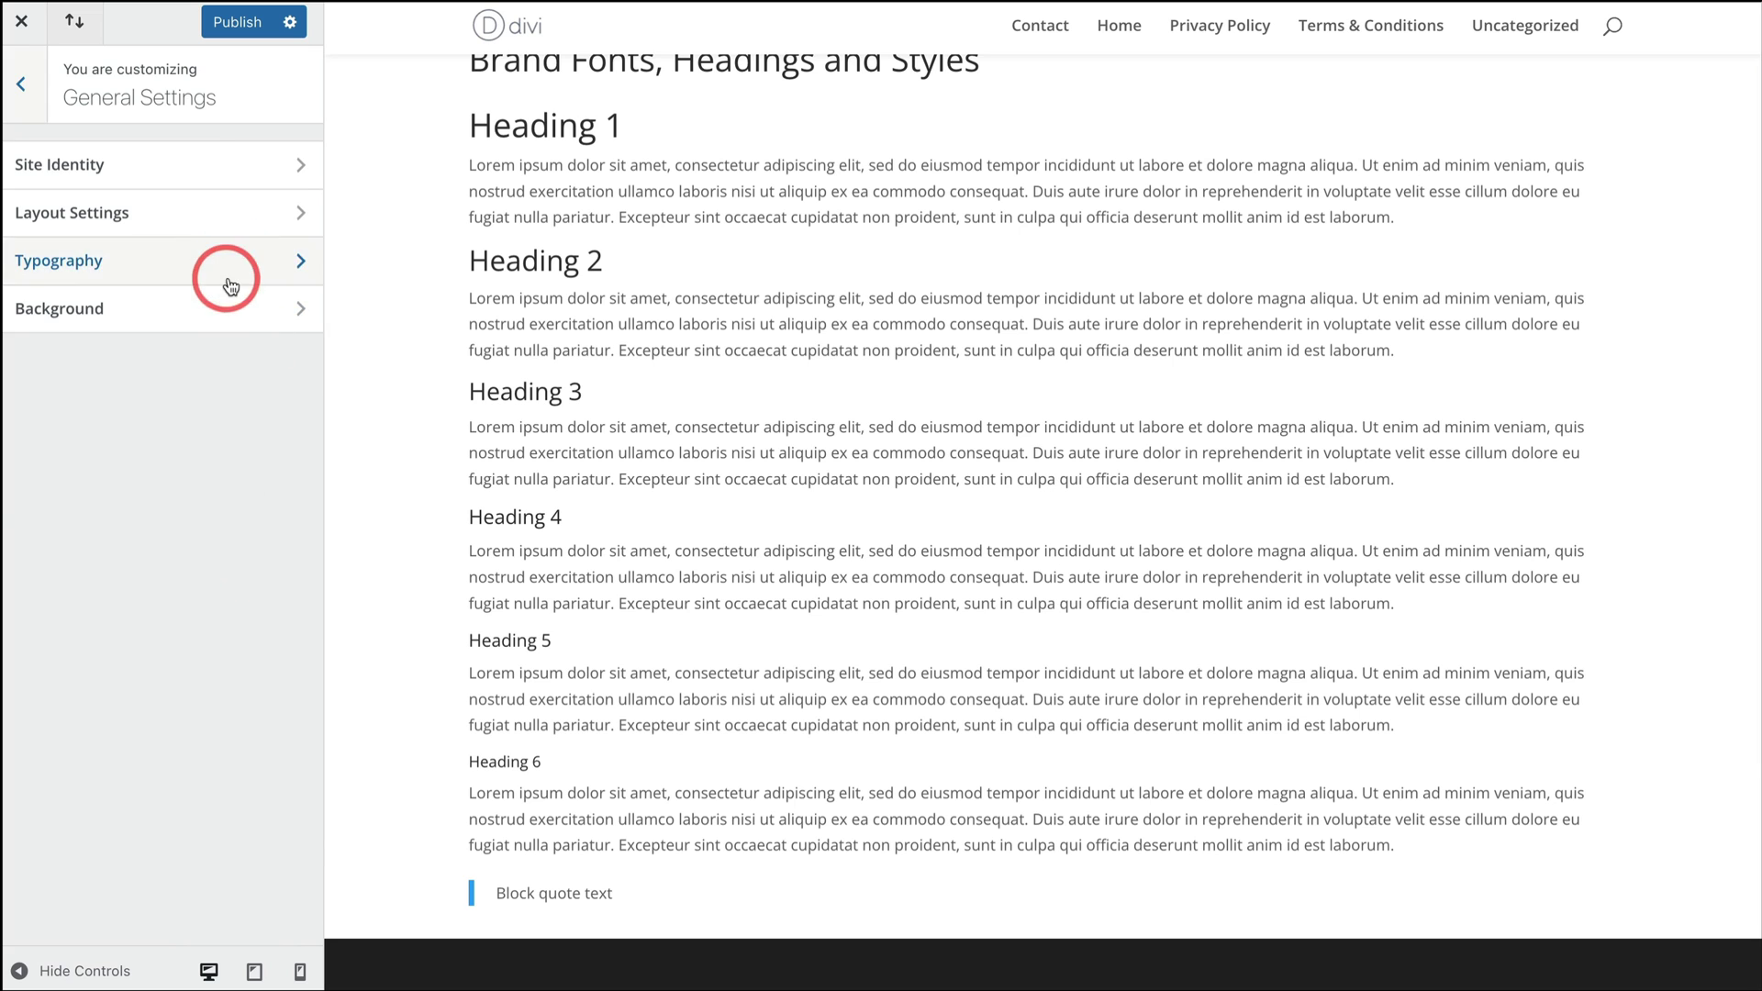
{"action": "left_click", "coordinate": [230, 286]}
{"action": "left_click_drag", "start_coordinate": [76, 194], "coordinate": [110, 188]}
{"action": "left_click_drag", "start_coordinate": [132, 272], "coordinate": [169, 273]}
{"action": "left_click", "coordinate": [195, 661]}
Make headings bold in the Abel header font with header text size 41
{"action": "scroll", "coordinate": [174, 633], "scroll_direction": "down", "scroll_amount": 1}
{"action": "left_click", "coordinate": [55, 543]}
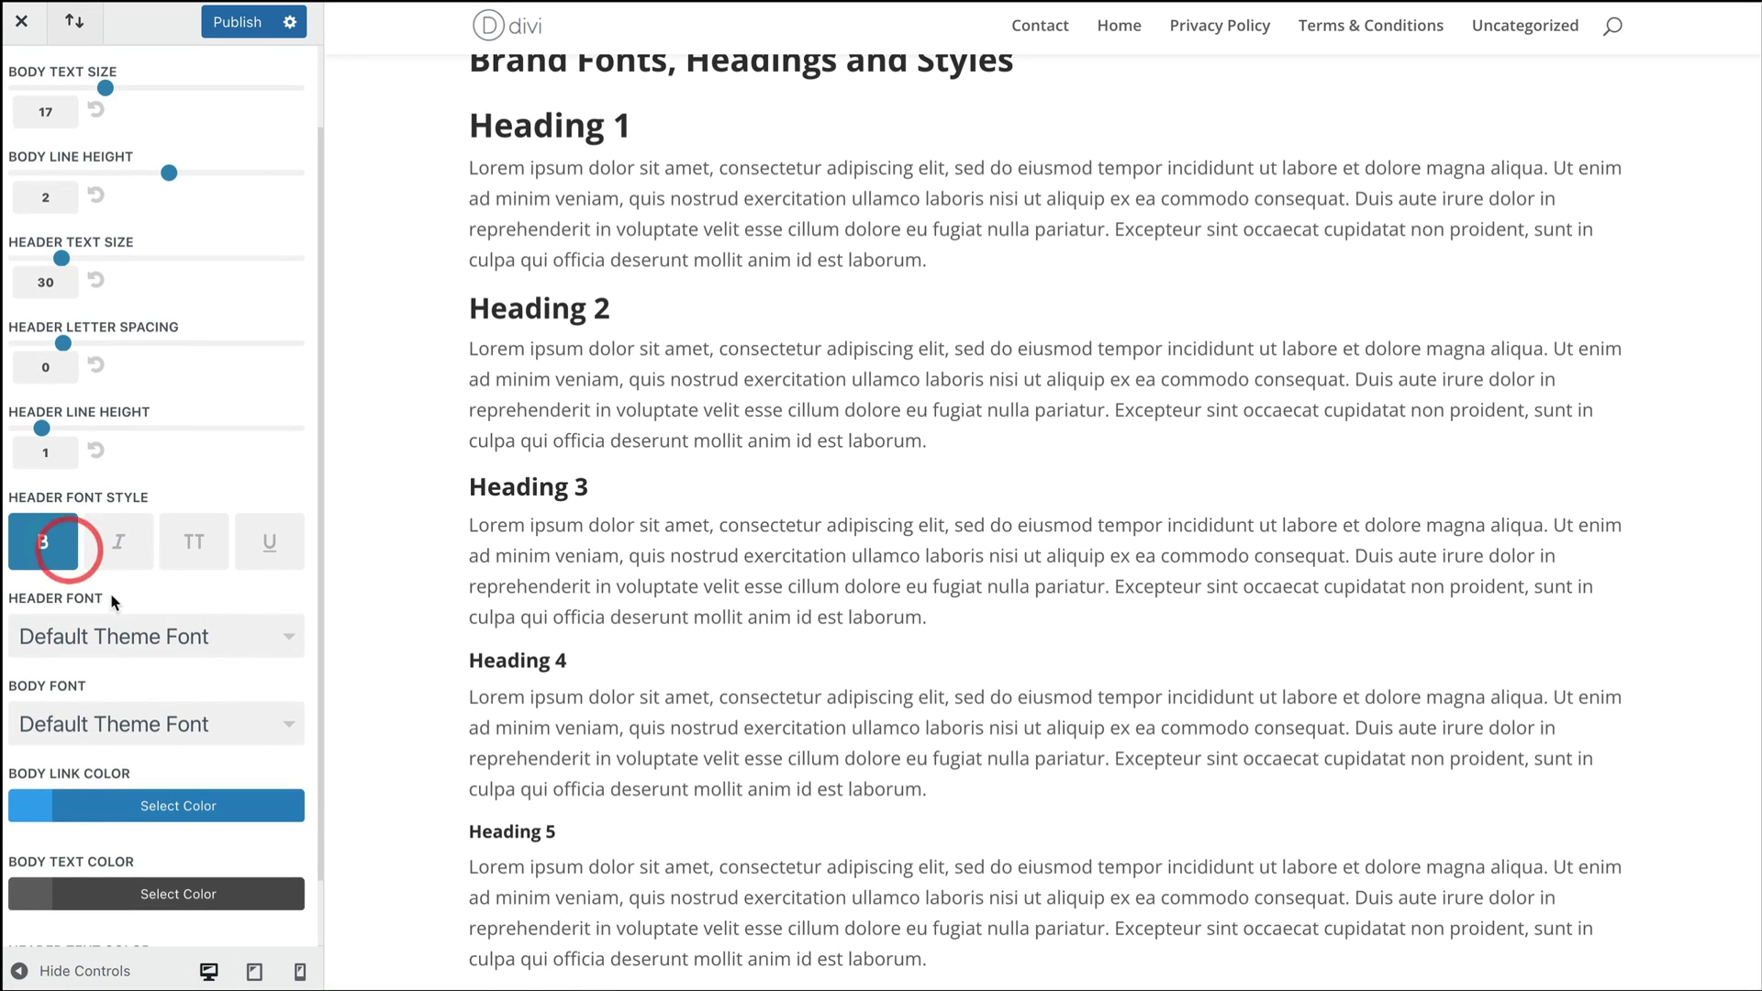
{"action": "left_click", "coordinate": [154, 644]}
{"action": "left_click", "coordinate": [134, 716]}
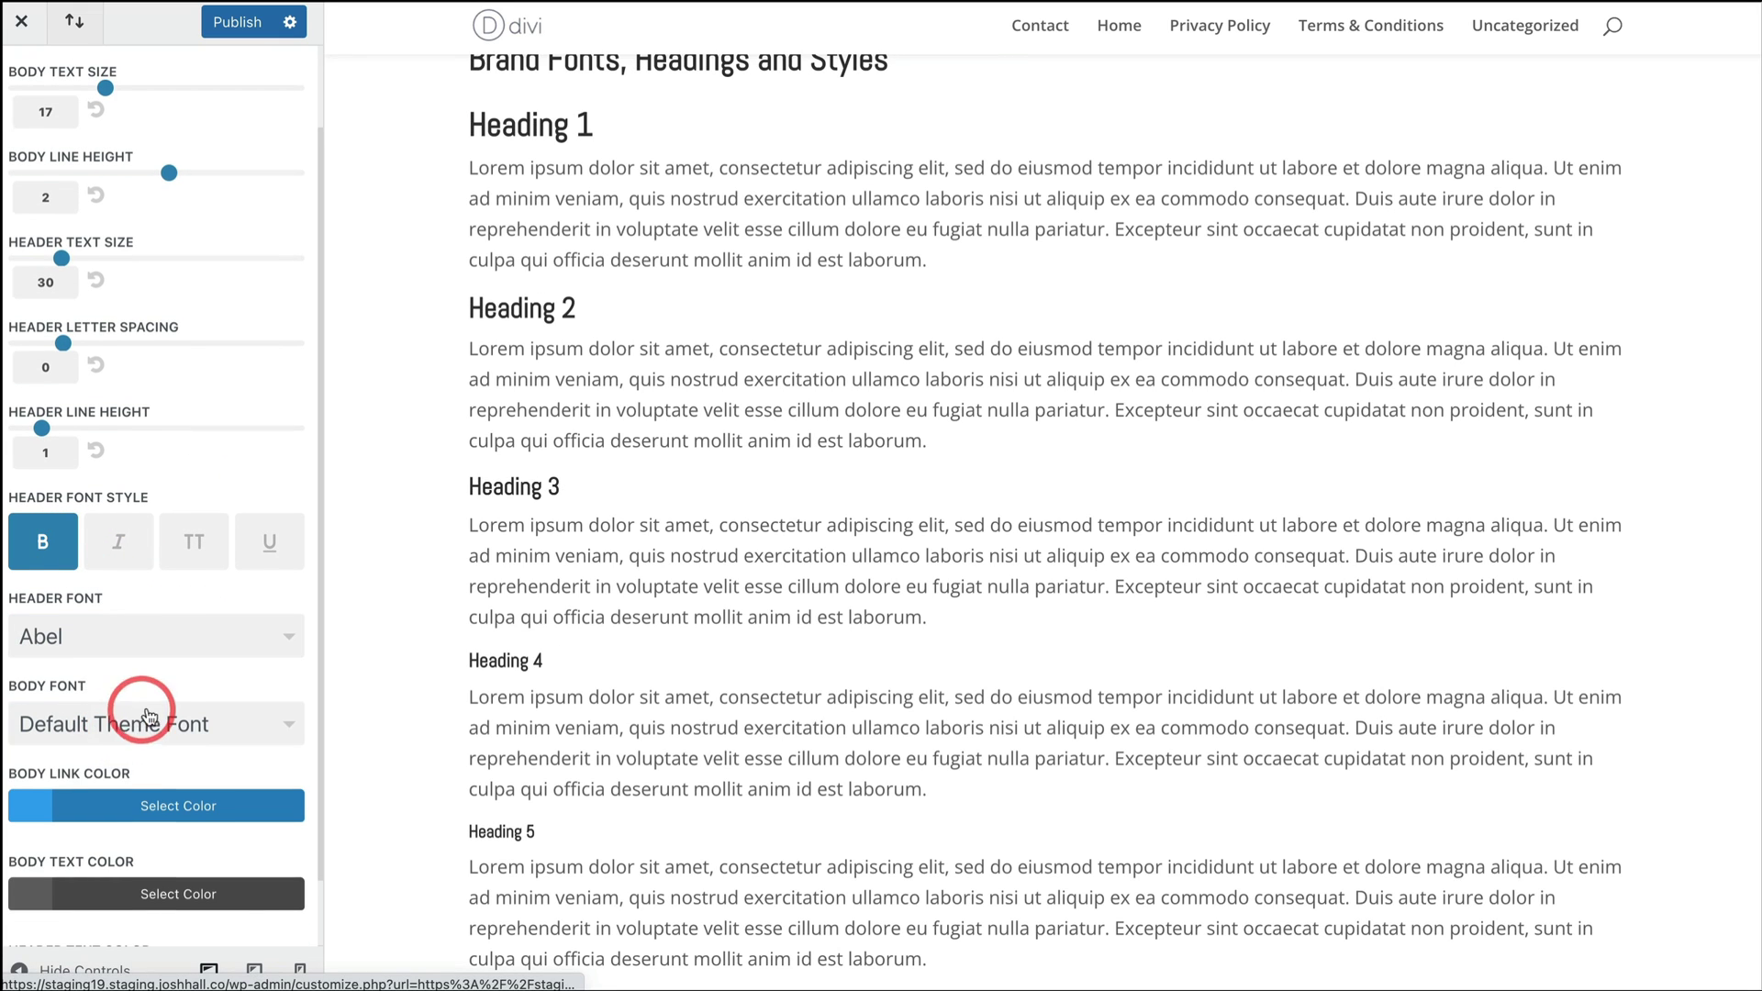
{"action": "scroll", "coordinate": [137, 714], "scroll_direction": "down", "scroll_amount": 1}
{"action": "scroll", "coordinate": [73, 367], "scroll_direction": "up", "scroll_amount": 1}
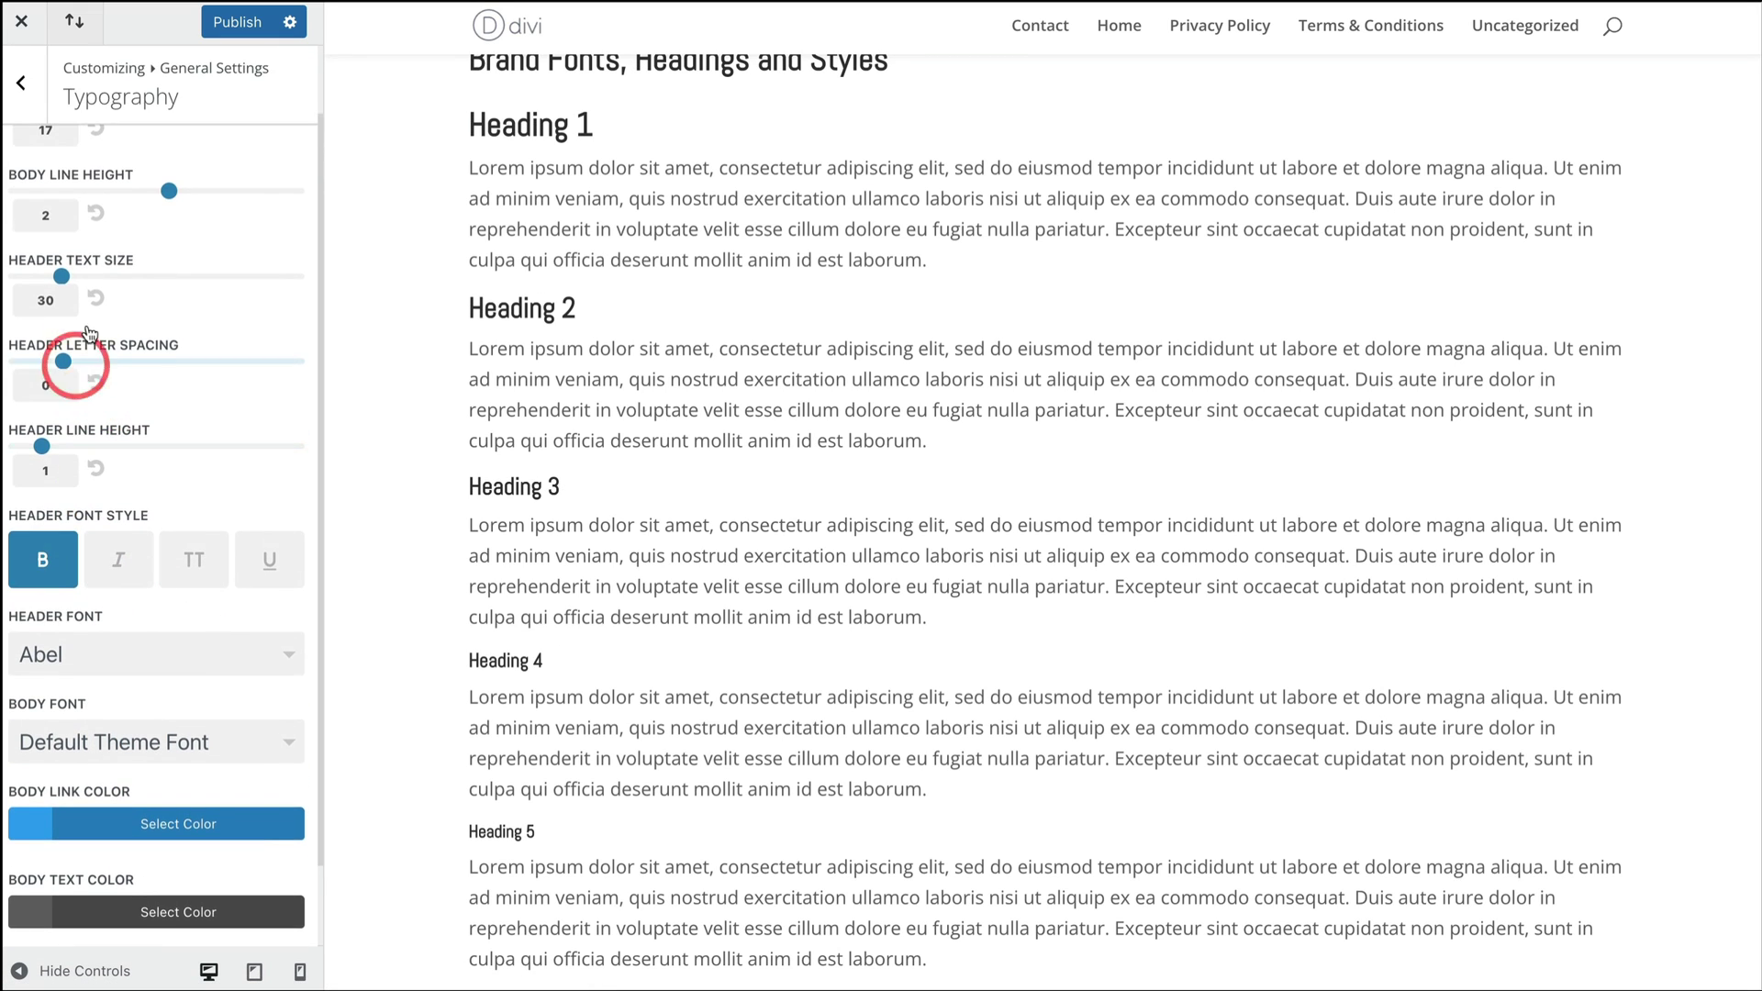
{"action": "left_click_drag", "start_coordinate": [61, 276], "coordinate": [123, 276]}
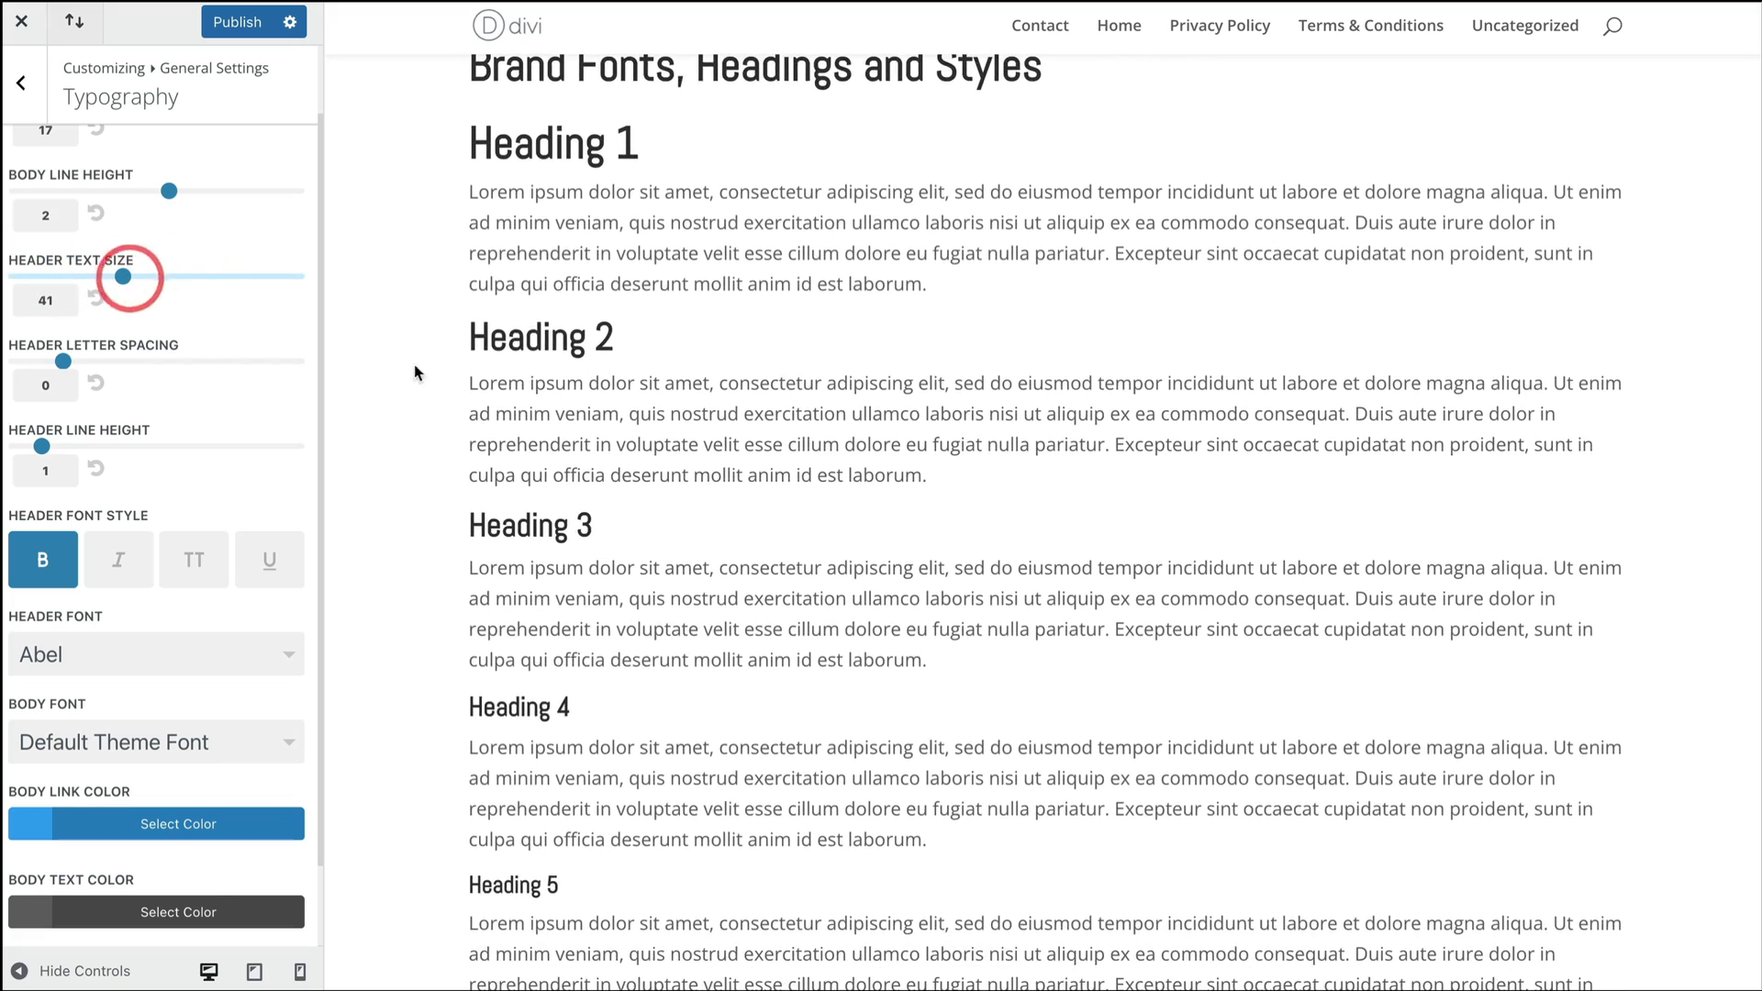
{"action": "left_click", "coordinate": [257, 26]}
{"action": "scroll", "coordinate": [1019, 361], "scroll_direction": "down", "scroll_amount": 9}
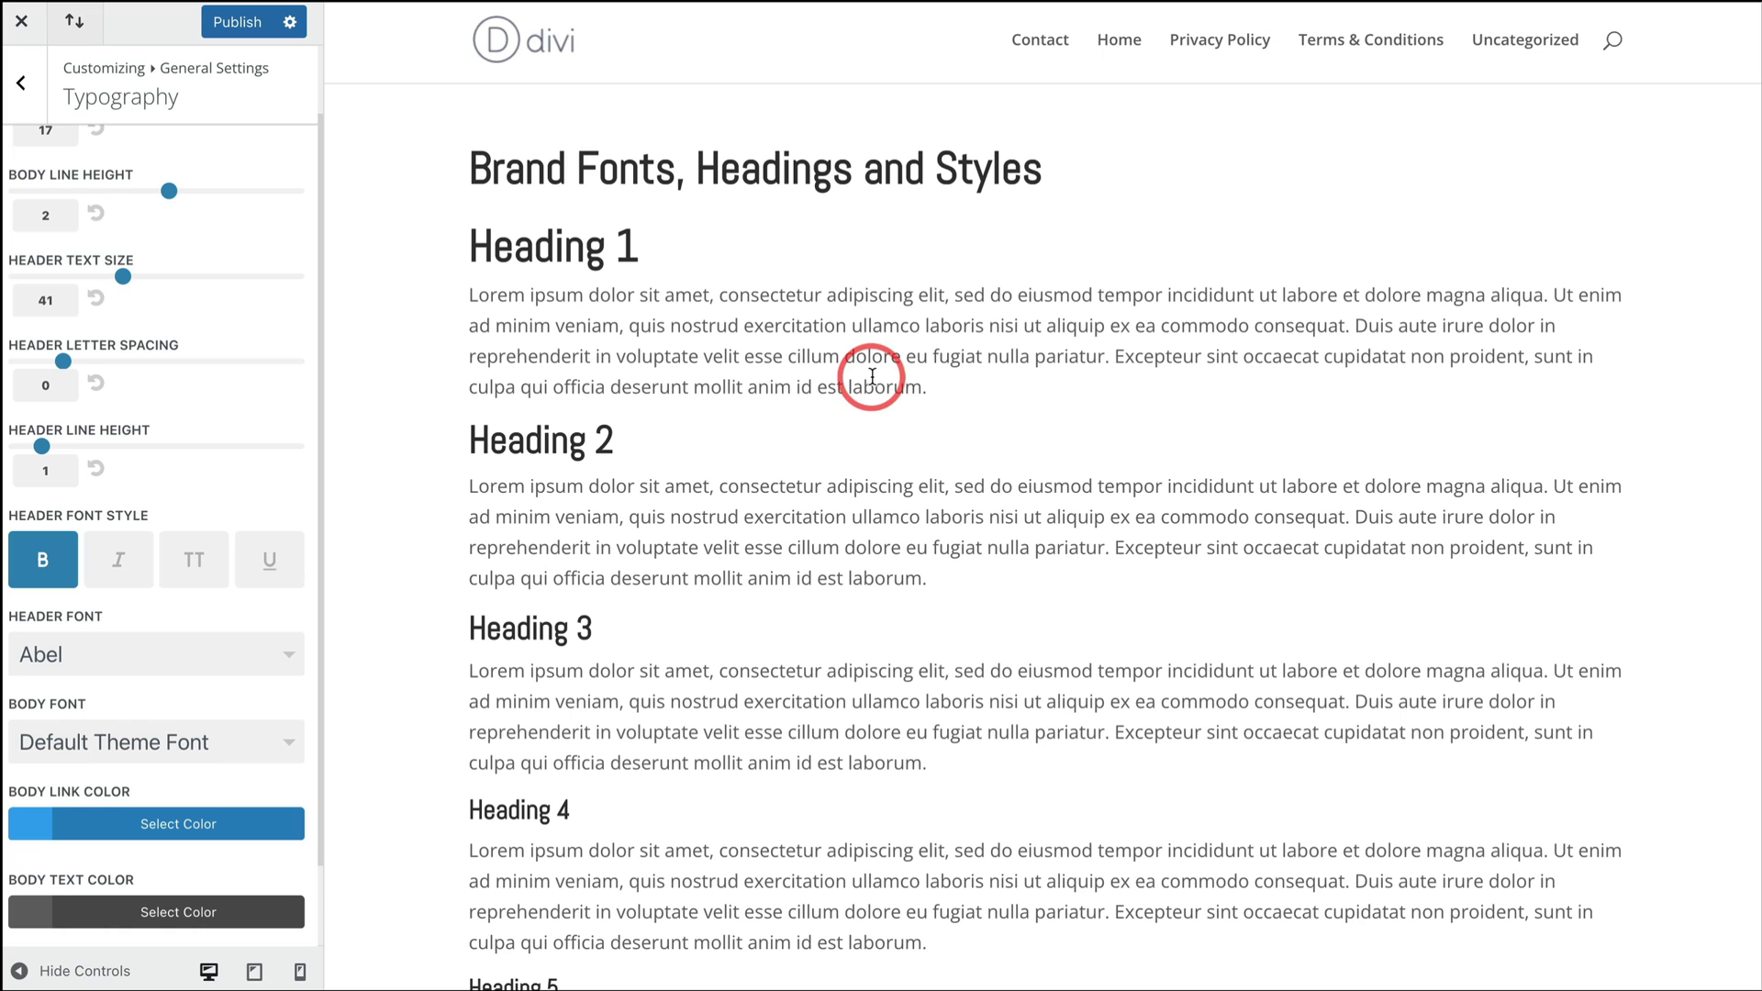
{"action": "scroll", "coordinate": [873, 379], "scroll_direction": "down", "scroll_amount": 2}
{"action": "scroll", "coordinate": [873, 383], "scroll_direction": "up", "scroll_amount": 2}
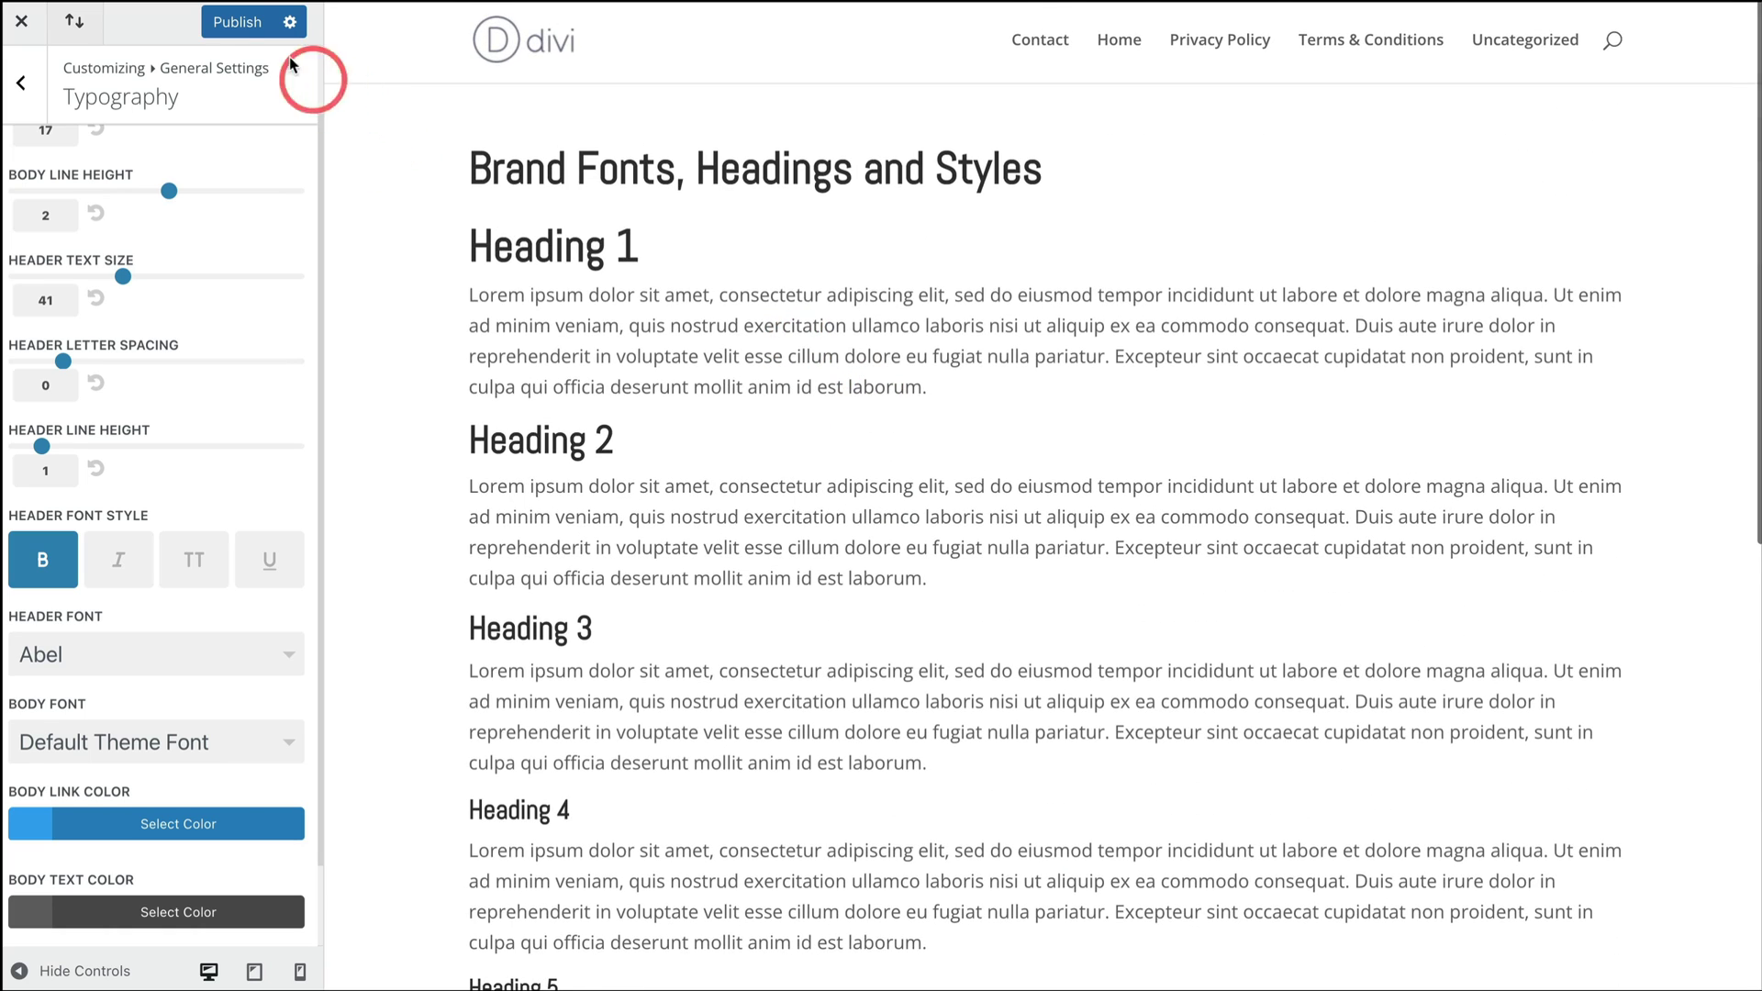